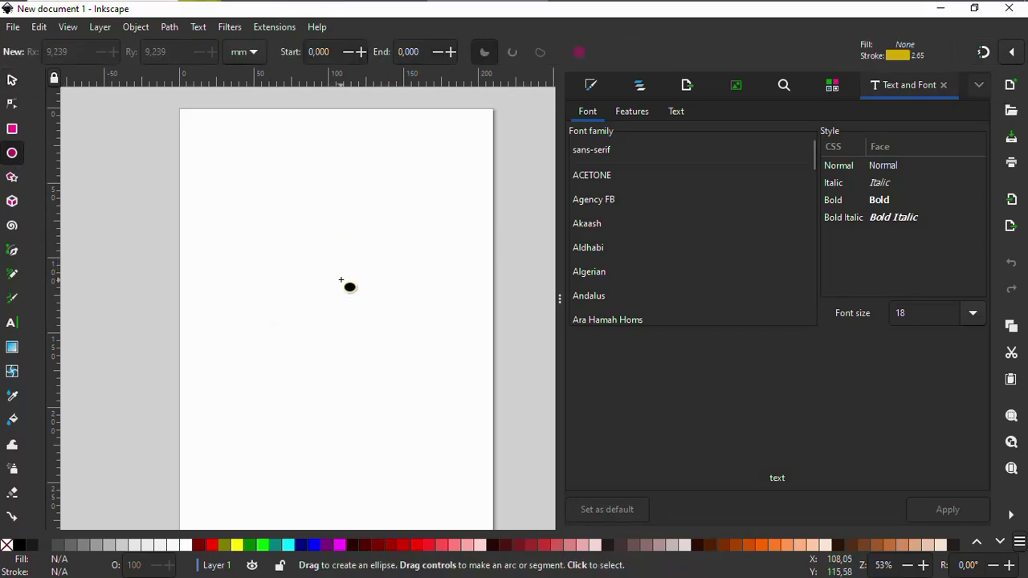
Draw a circle with a radius of about 40 mm near the middle of the page
drag(335, 272, 395, 341)
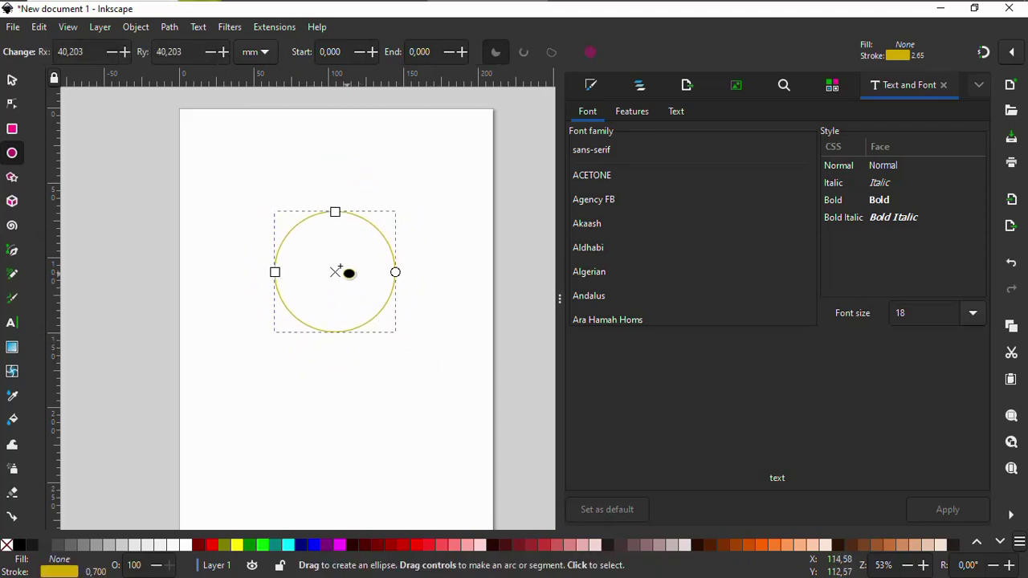
ctrl+scroll(313, 254, up, 2)
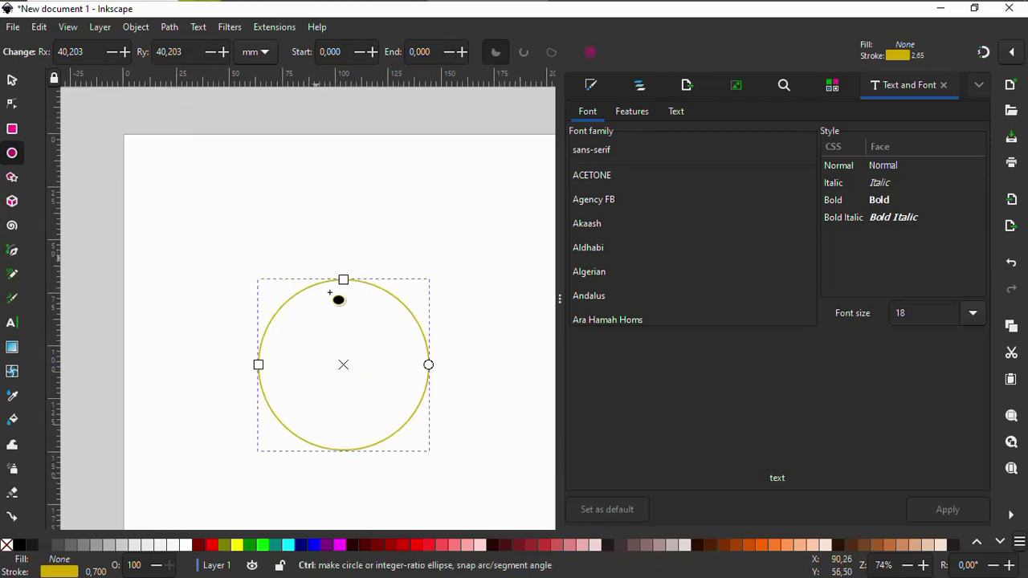
scroll(362, 310, down, 2)
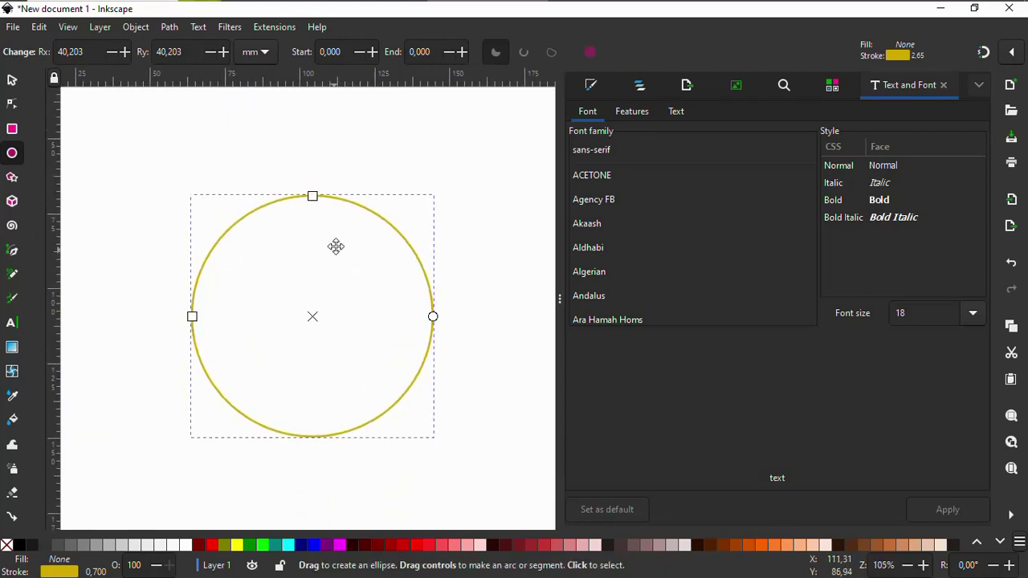
Set the circle's stroke width to 2 mm
click(592, 85)
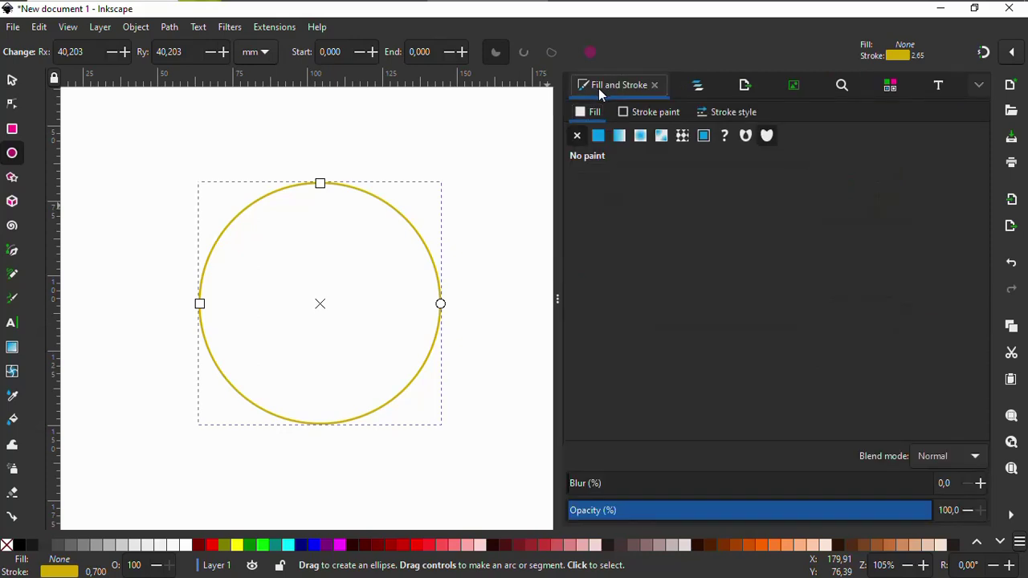
click(732, 116)
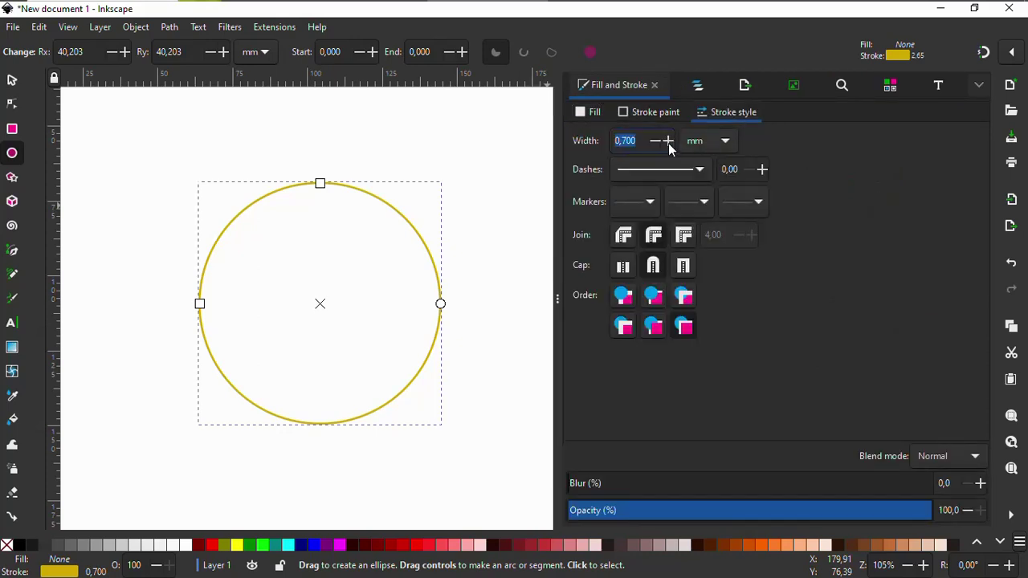
text(1)
key(Return)
click(667, 143)
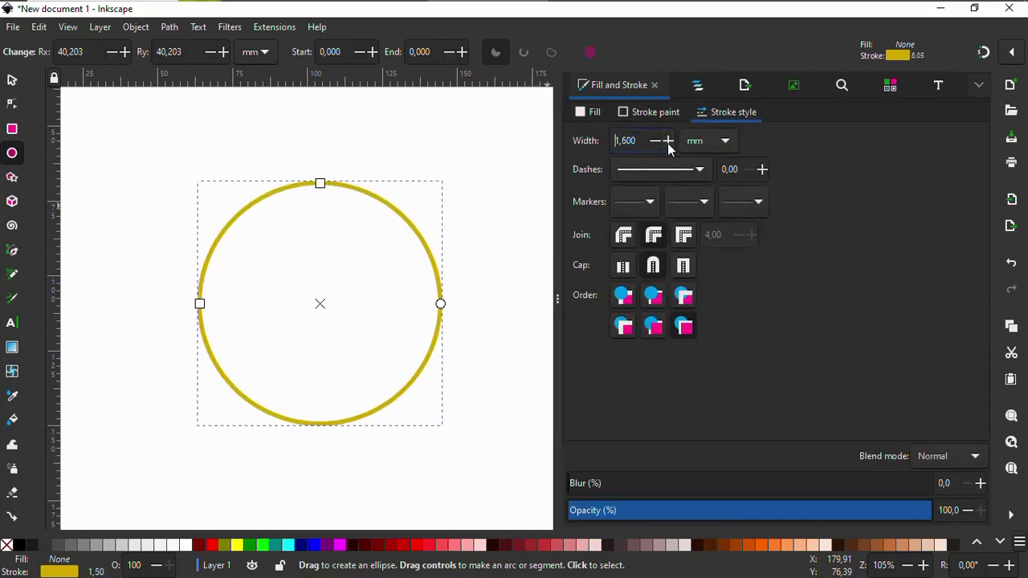
Resize the circle to 70 mm wide and 70 mm high
click(23, 83)
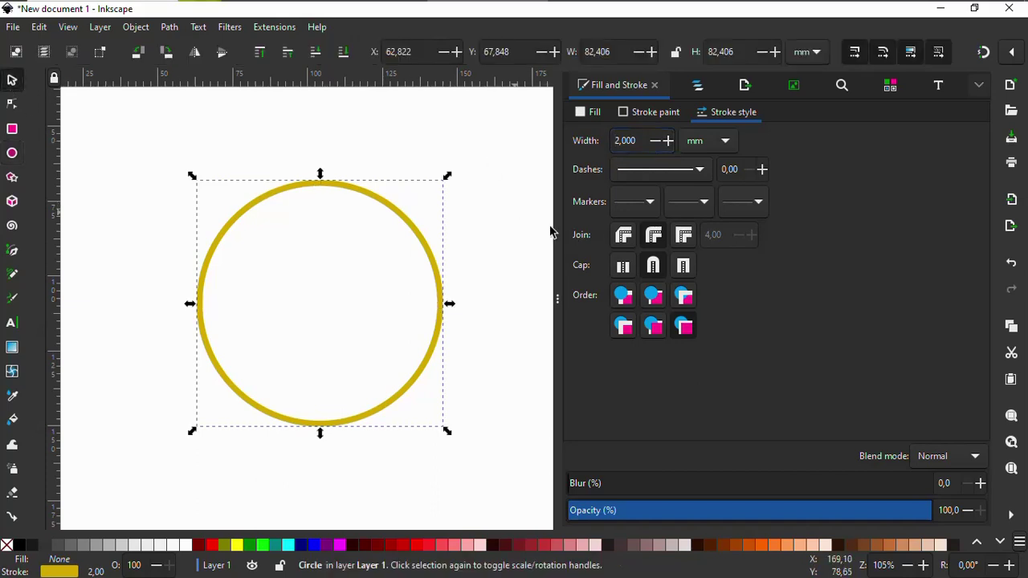
double_click(626, 53)
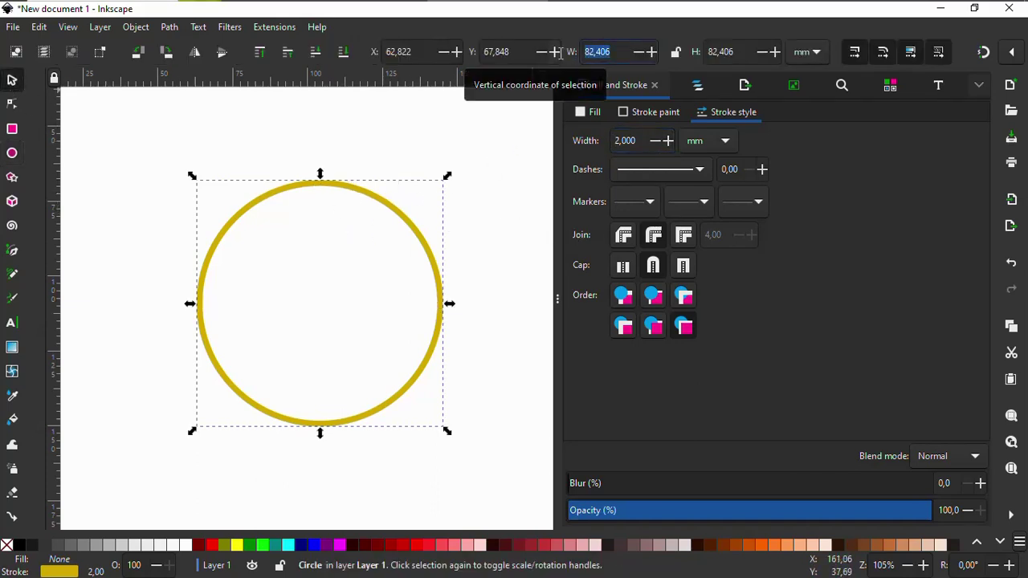
text(70)
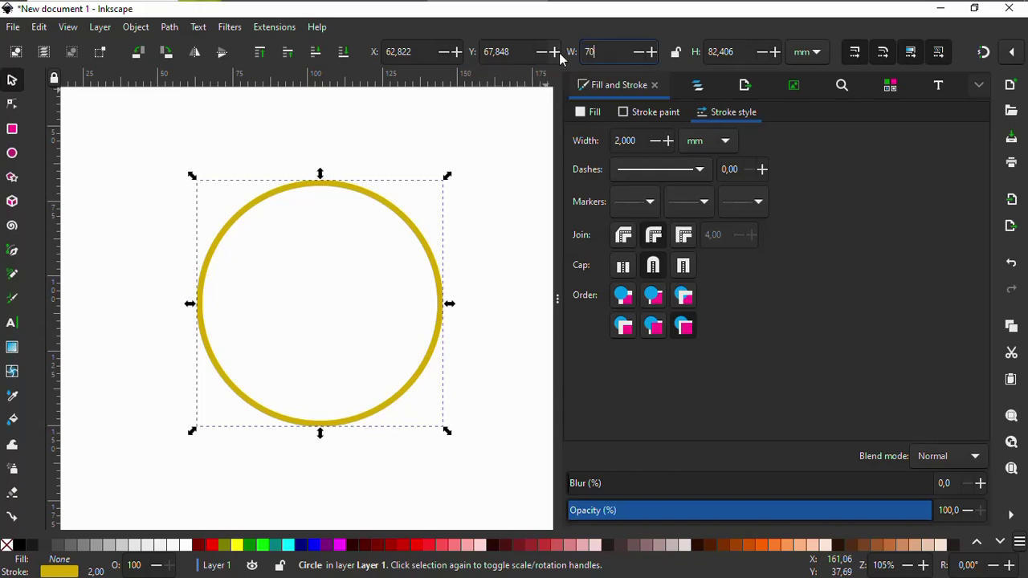
key(Tab)
text(70)
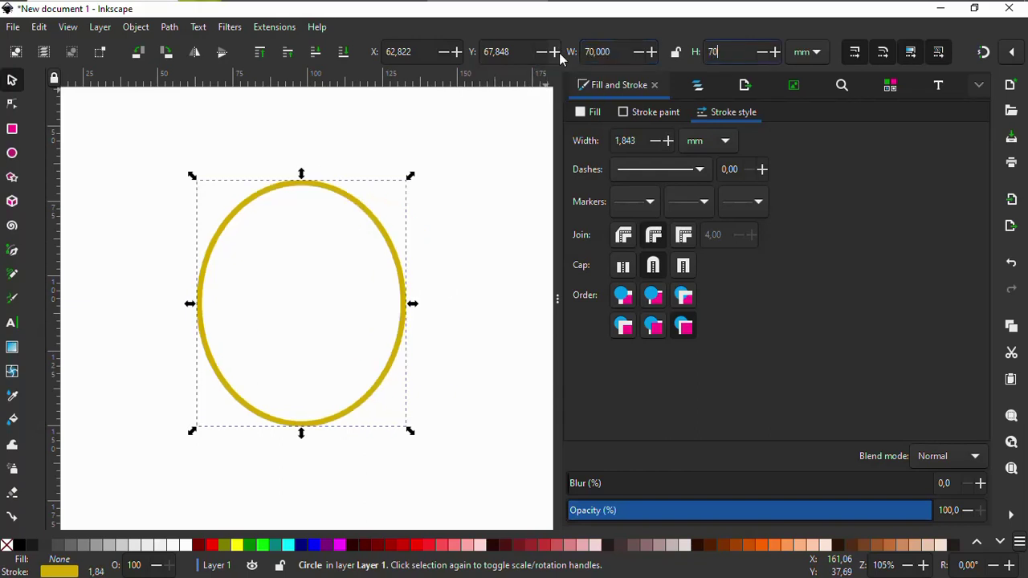
key(Return)
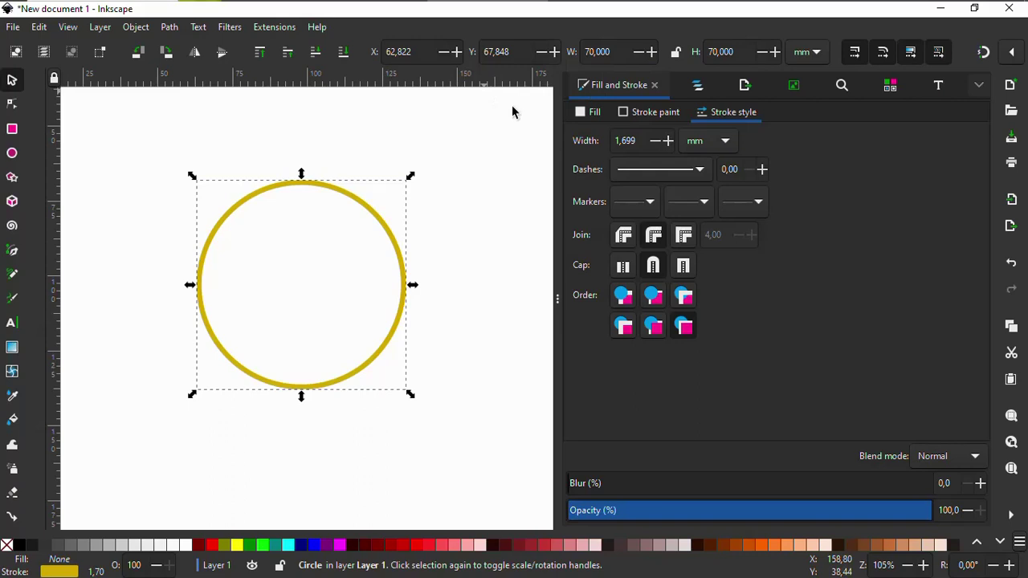
Restore the resized circle's stroke width to 2 mm and deselect it
double_click(626, 140)
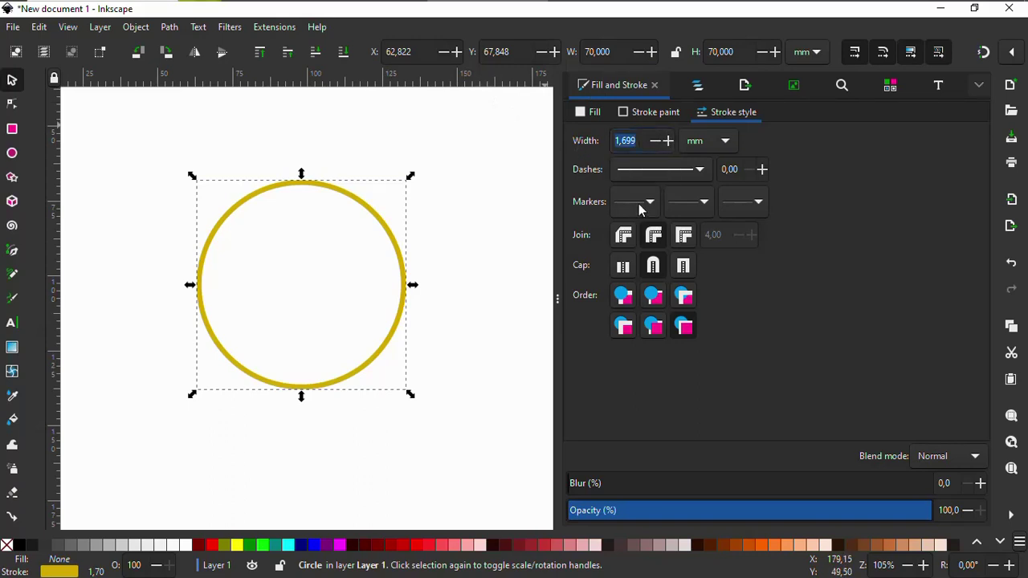
text(2)
key(Return)
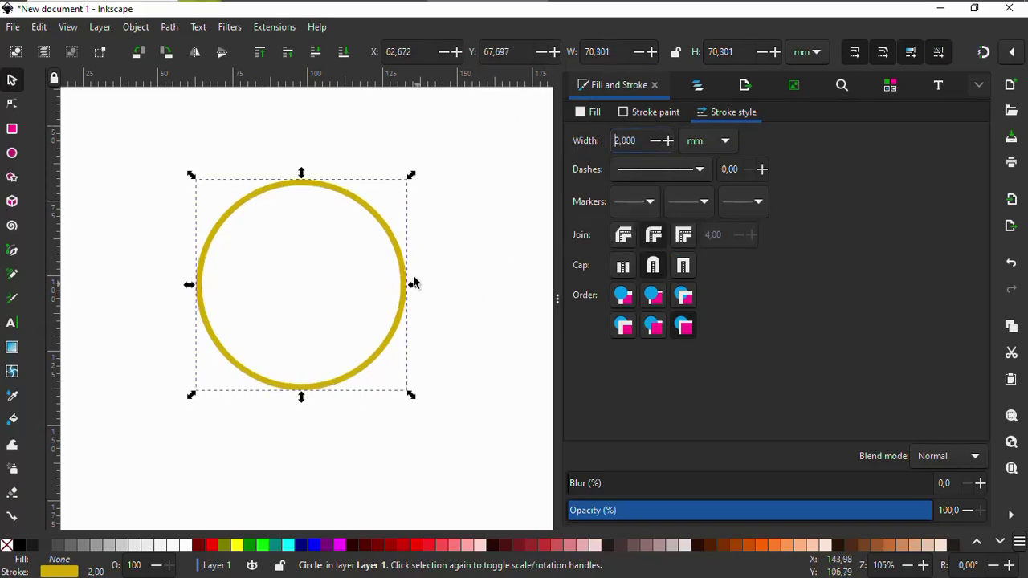
click(282, 237)
Give the circle's stroke a dotted dash style with the pattern 1 3
scroll(281, 238, up, 1)
scroll(343, 241, up, 1)
scroll(365, 271, down, 1)
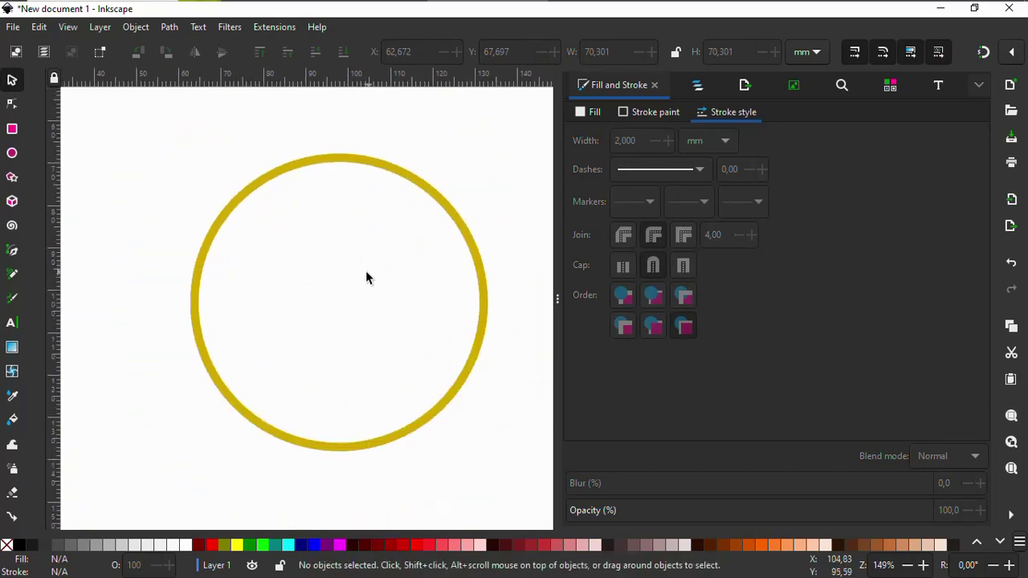
scroll(347, 255, down, 1)
click(340, 142)
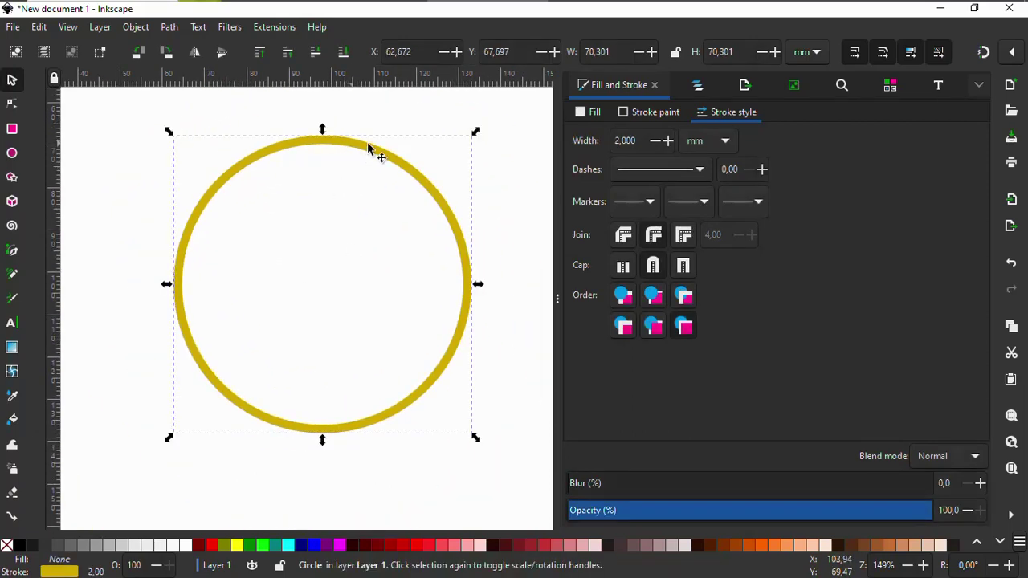
click(698, 170)
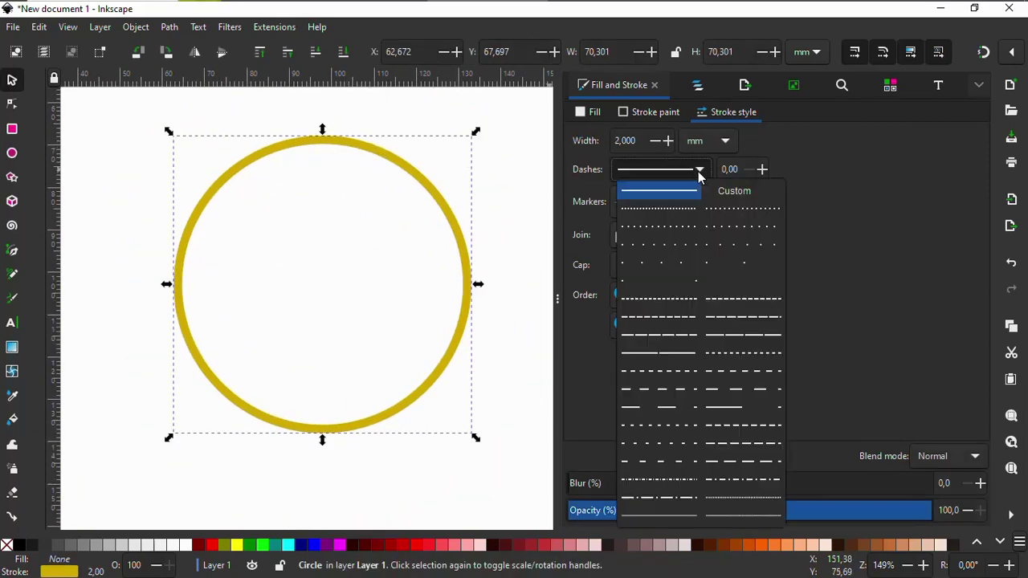
click(680, 216)
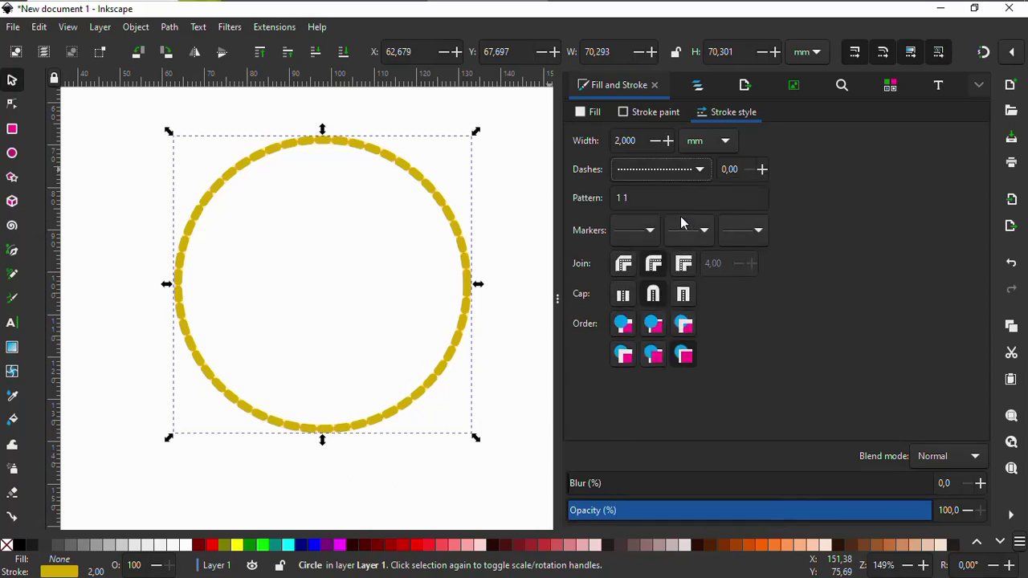
click(683, 170)
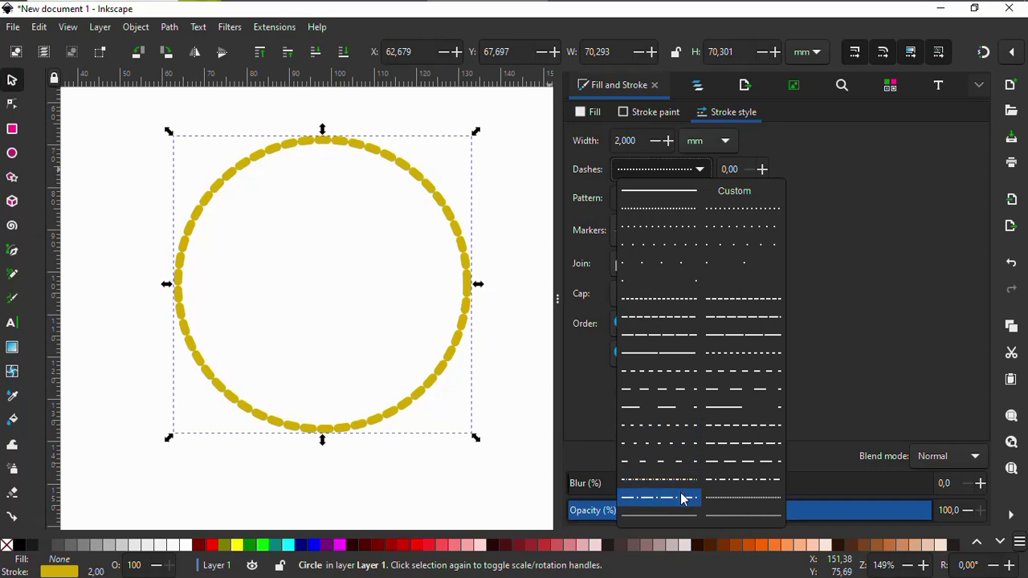
click(668, 229)
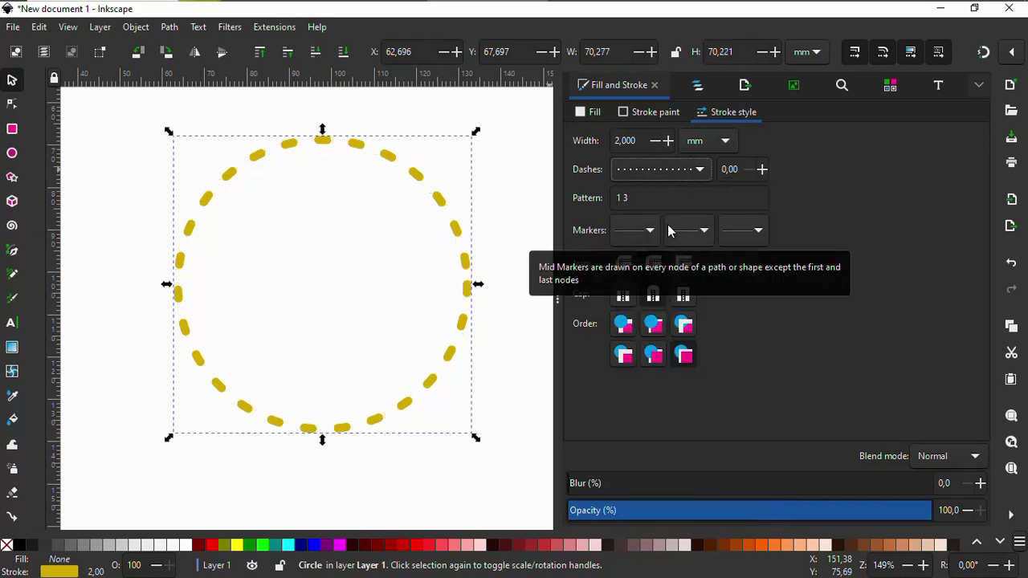
Try a much sparser dash style and the 1 1 pattern on the circle, returning it to 1 3
click(655, 170)
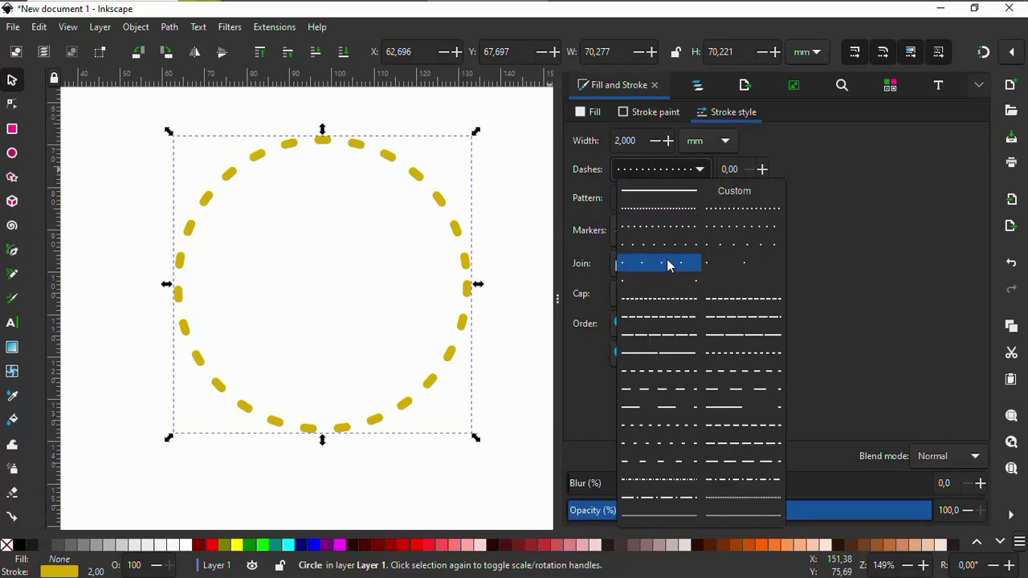
click(667, 265)
click(664, 171)
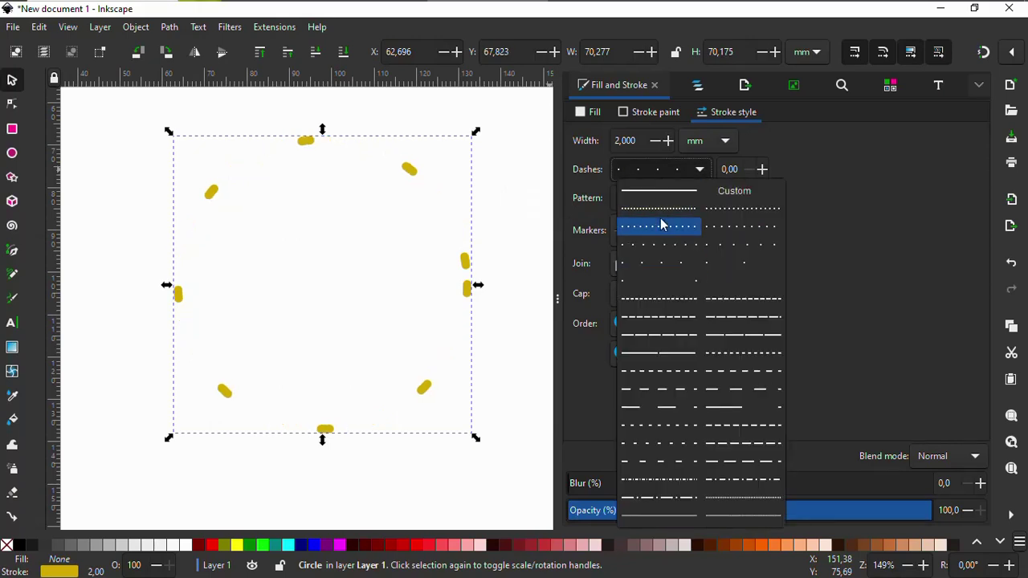
click(661, 222)
click(660, 178)
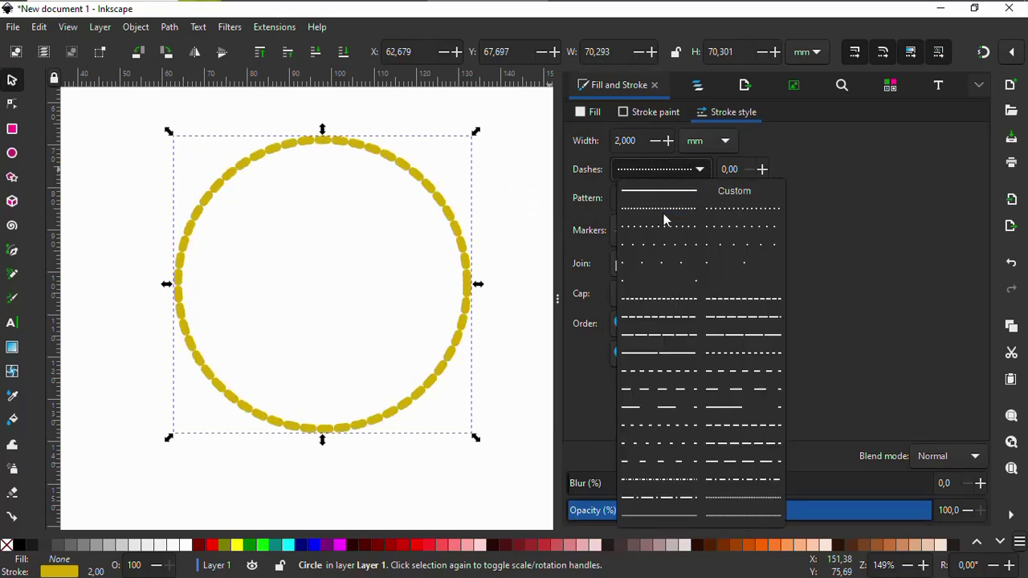
click(668, 226)
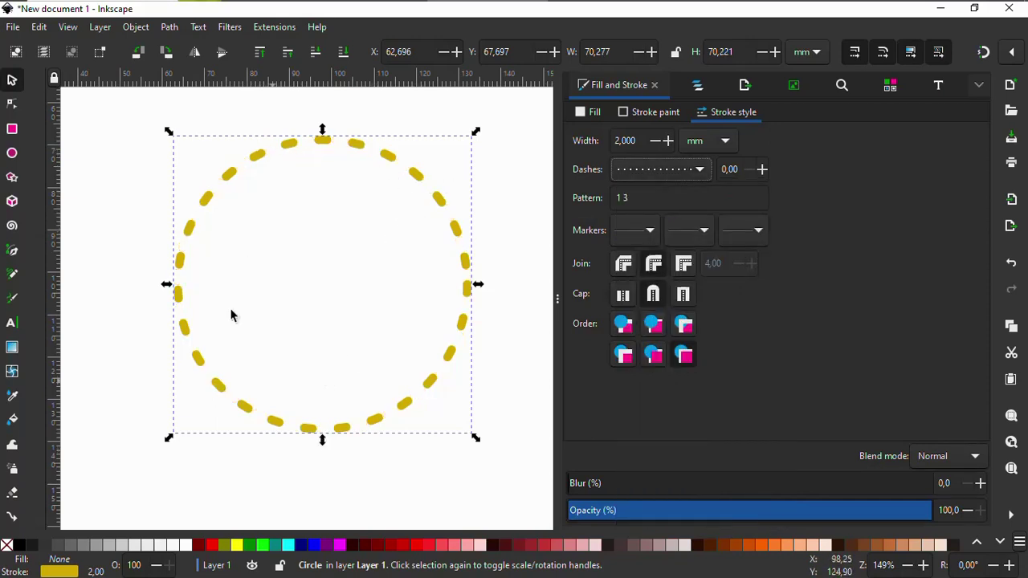
Duplicate the dashed circle in place and give the duplicate a solid stroke
right_click(384, 159)
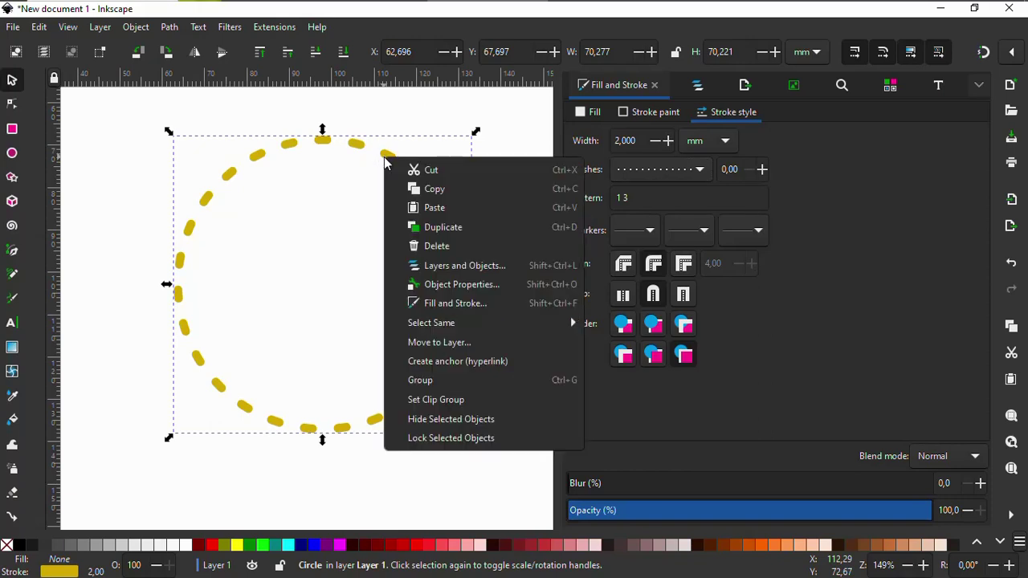
click(390, 225)
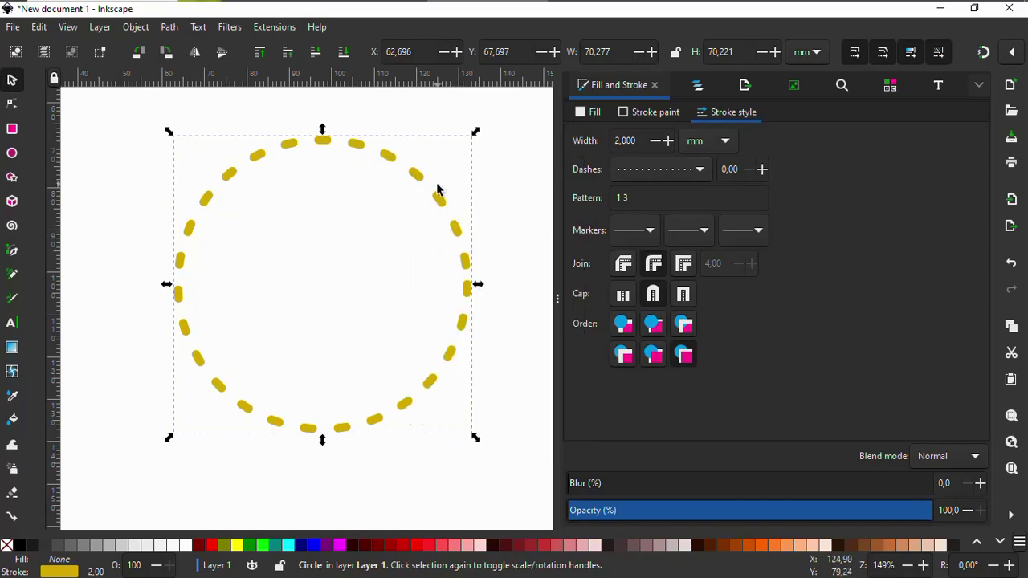
click(693, 169)
click(669, 198)
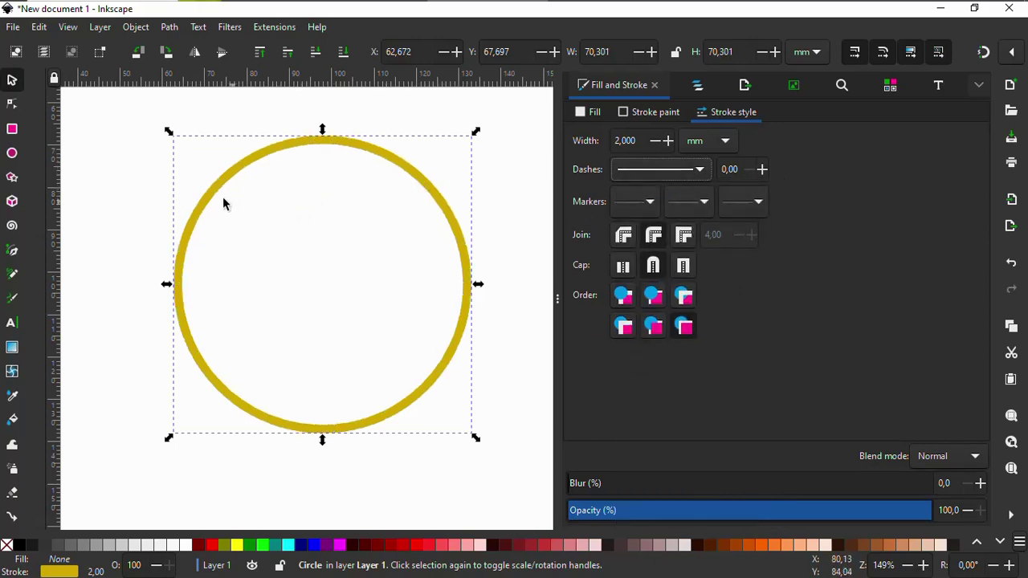
Draw a square about 35.5 mm on each side in the empty area beside the circle's lower right
click(14, 133)
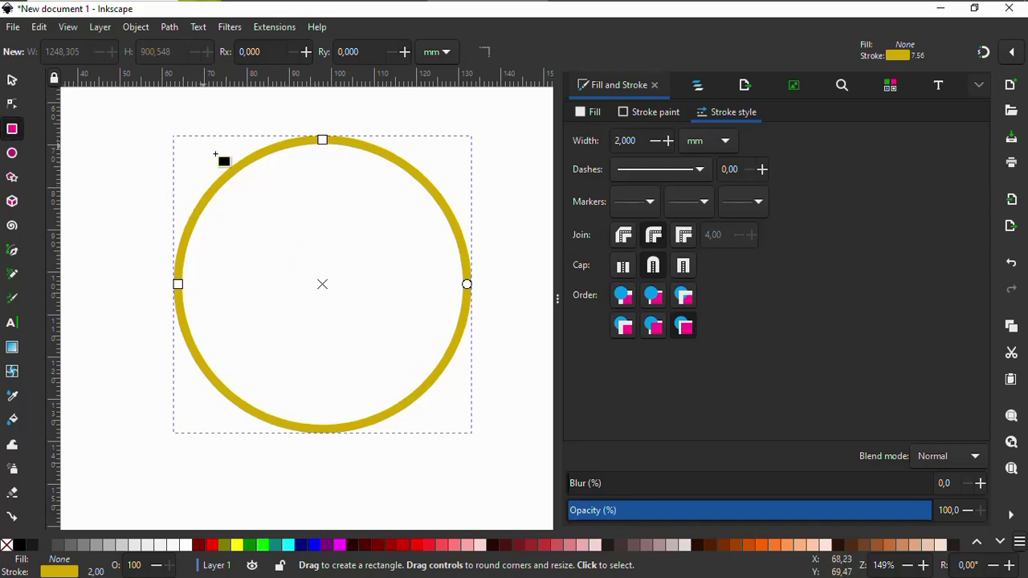
drag(324, 282, 401, 330)
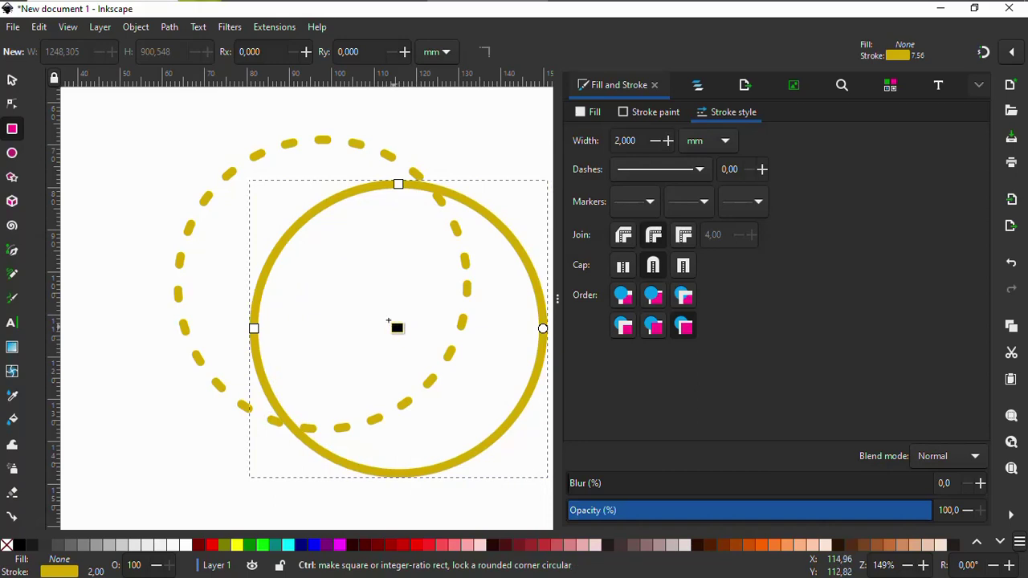
key(ctrl+z)
scroll(258, 215, down, 2)
drag(410, 296, 447, 333)
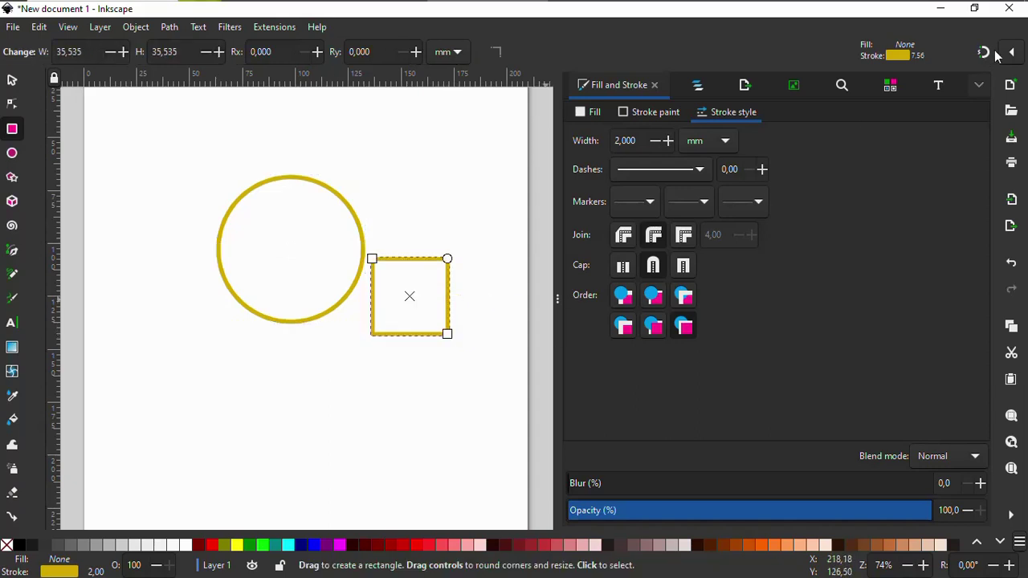
Rotate the square by 45° so it stands on its corner as a diamond
click(12, 81)
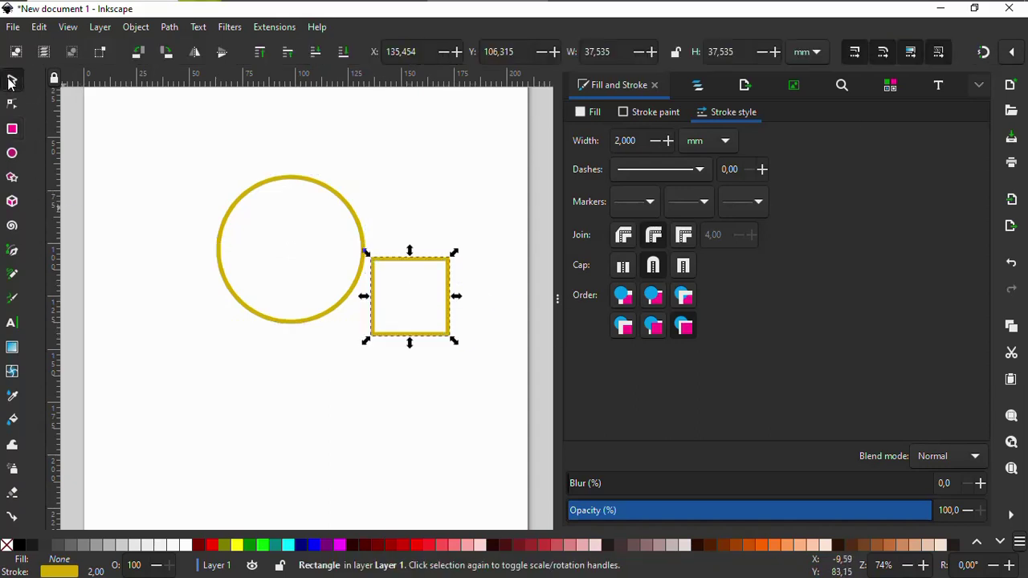
click(429, 266)
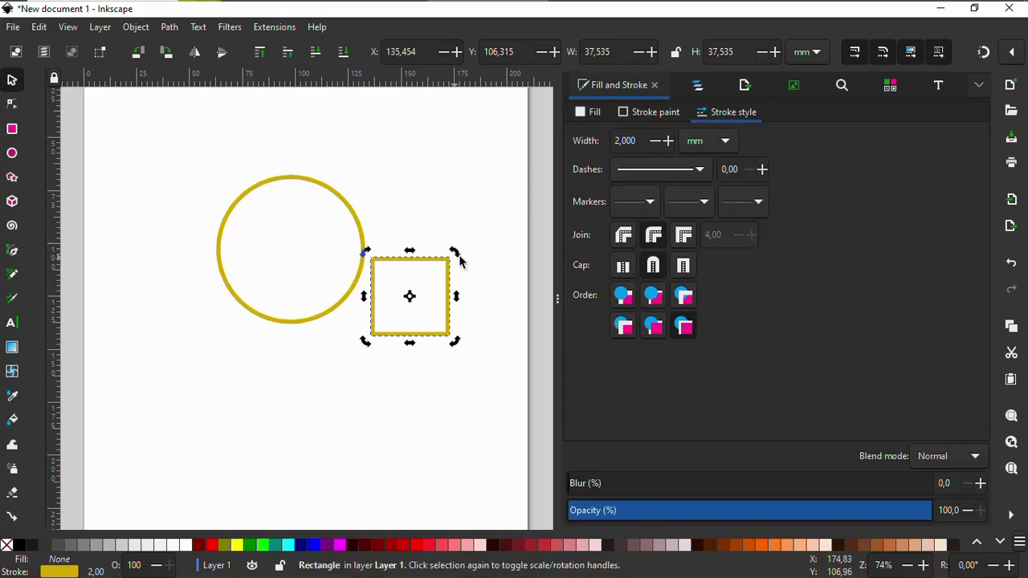
drag(456, 254, 485, 296)
Move the diamond over the circle's upper part, centred horizontally, with its side corners on the circle's outline
drag(442, 335, 309, 225)
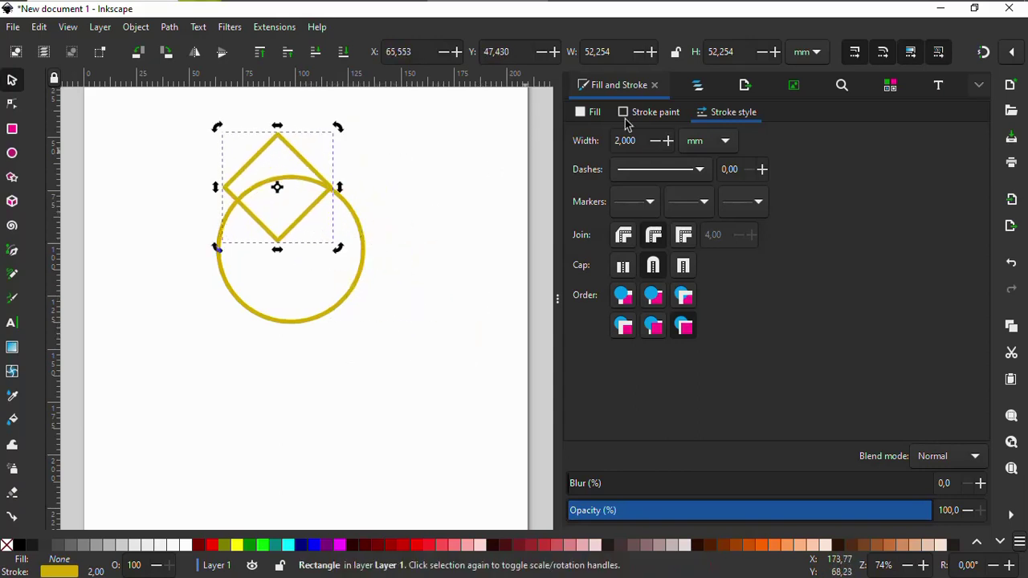
click(984, 52)
mouse_move(290, 242)
mouse_down()
mouse_move(305, 254)
mouse_move(300, 247)
mouse_up()
scroll(310, 222, up, 3)
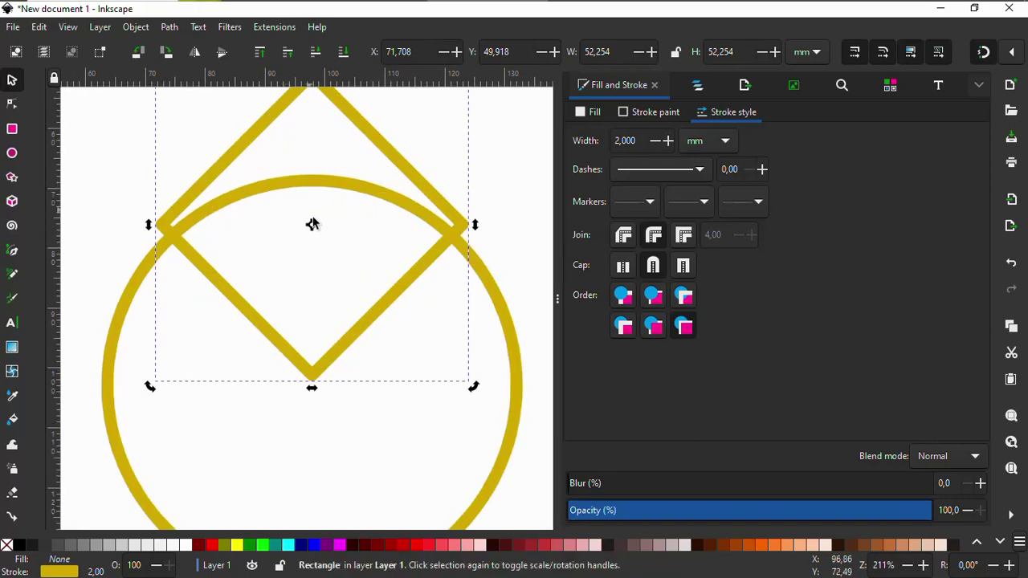
Try subtracting the diamond from the solid circle with Difference, and undo the subtraction
scroll(331, 233, down, 2)
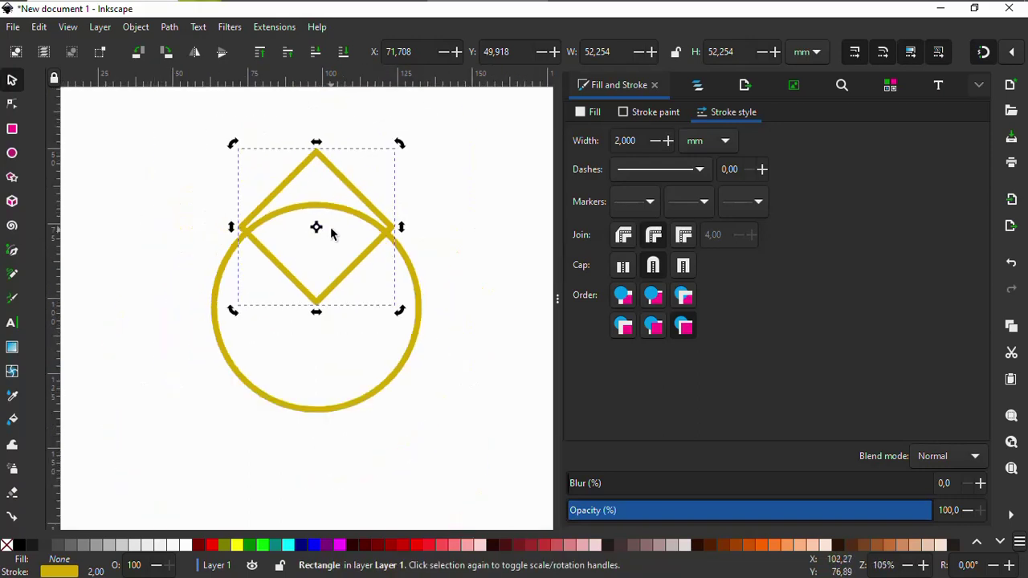
shift+click(415, 290)
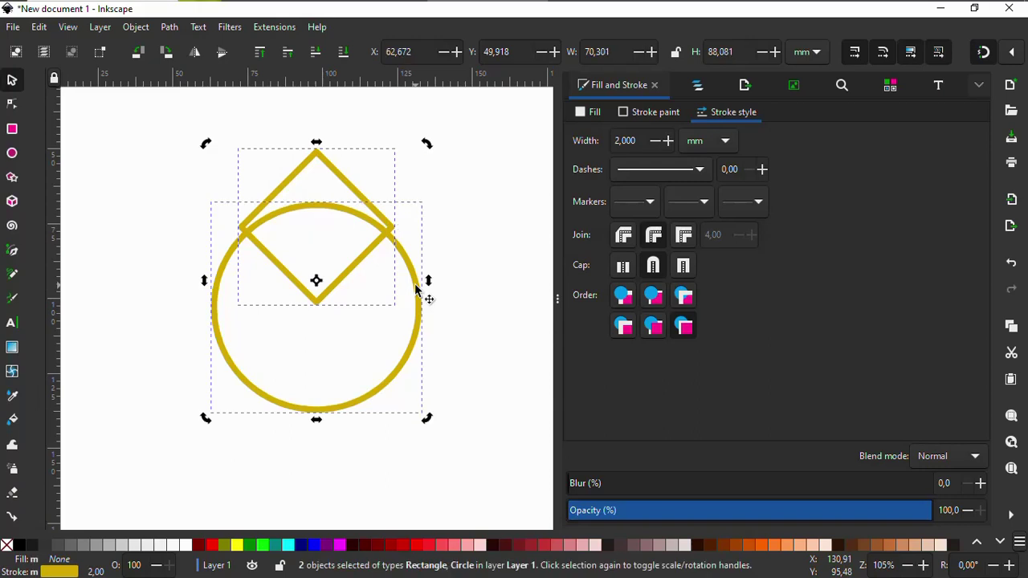
click(169, 27)
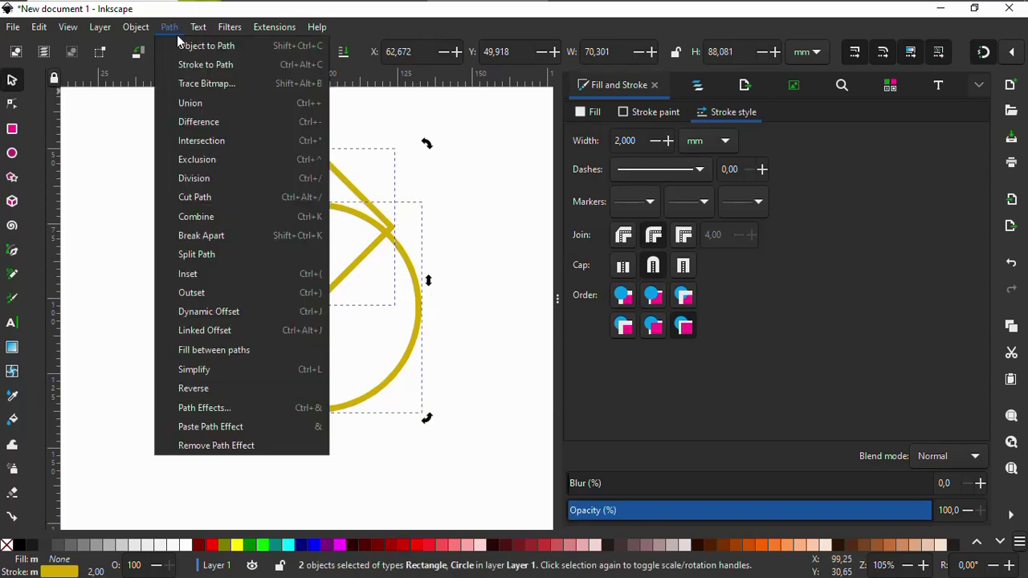
click(228, 121)
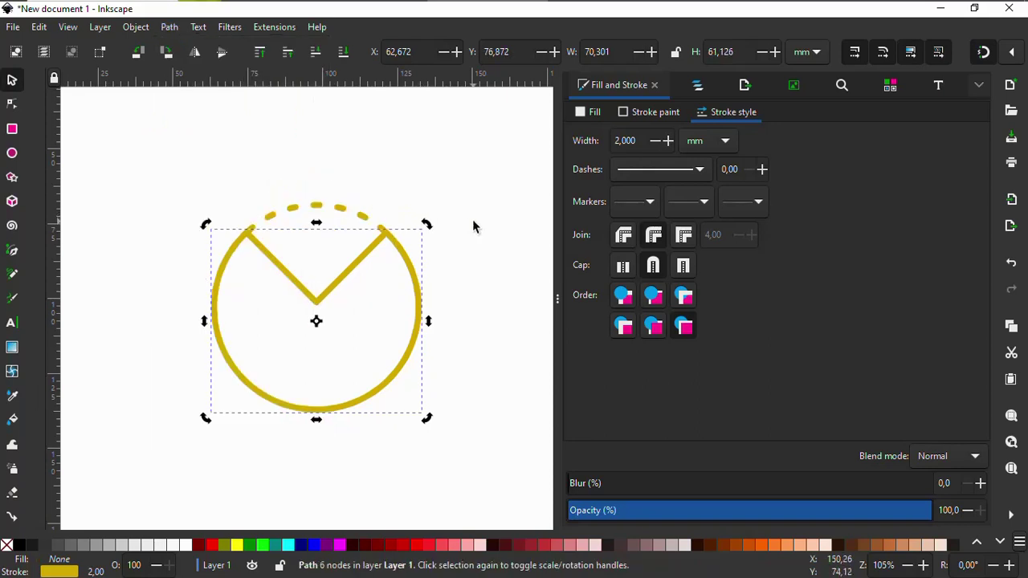
click(357, 266)
click(346, 270)
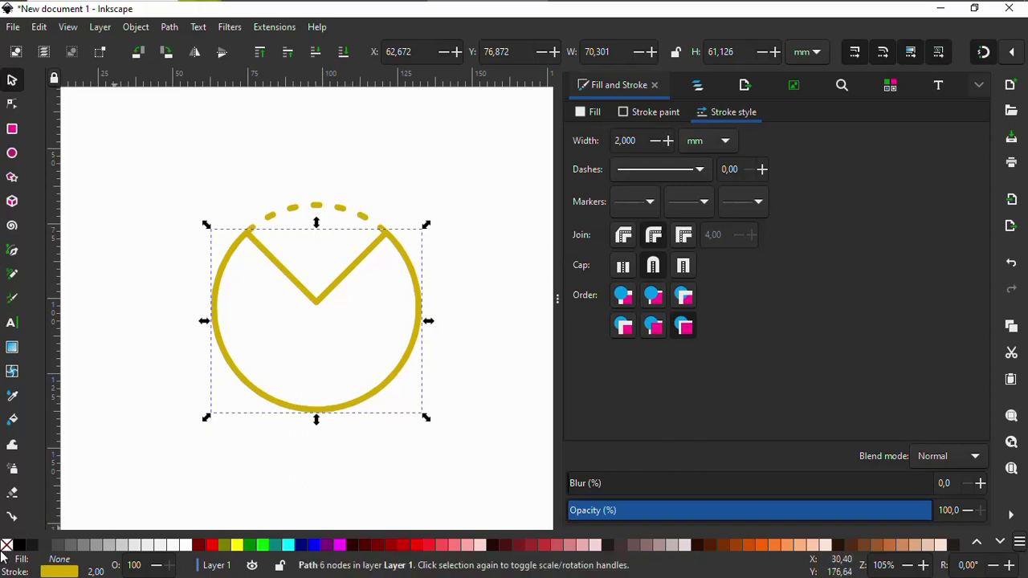
ctrl+scroll(256, 241, up, 5)
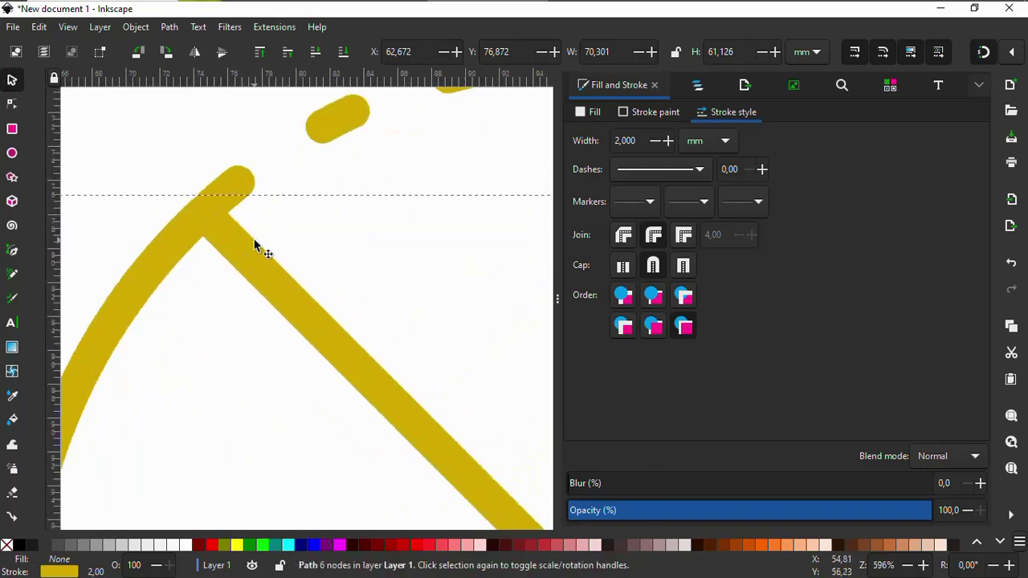
ctrl+scroll(252, 249, down, 4)
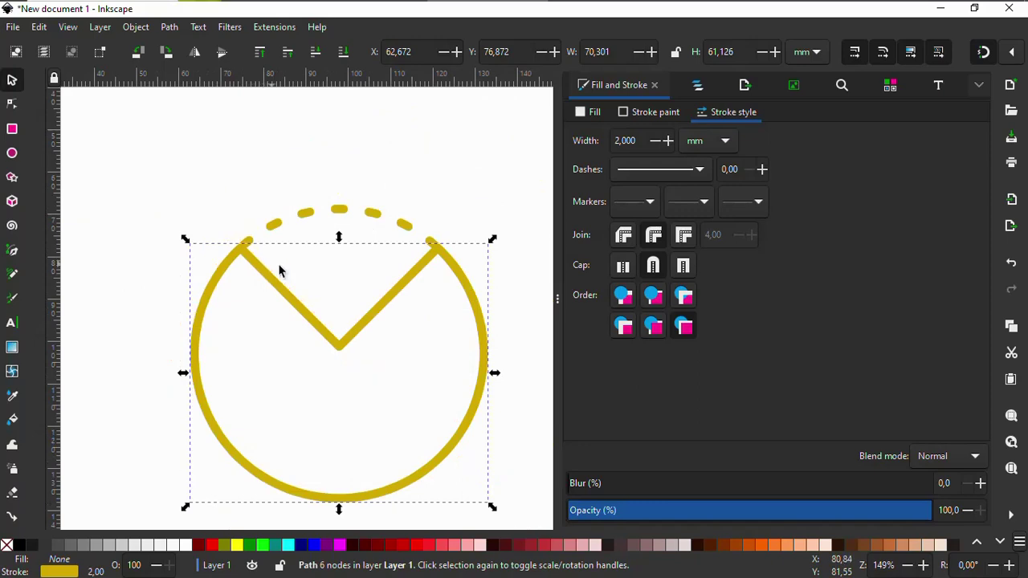
key(ctrl+z)
Convert the solid circle's stroke to a path so that its outline becomes a ring shape
ctrl+scroll(199, 309, down, 2)
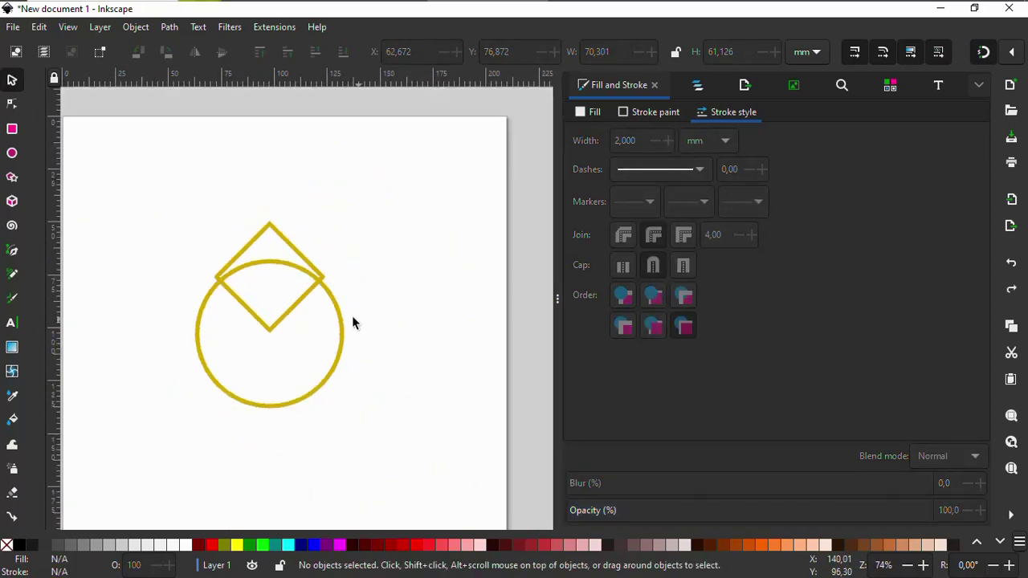
ctrl+scroll(305, 323, up, 2)
scroll(324, 298, left, 2)
scroll(415, 319, up, 2)
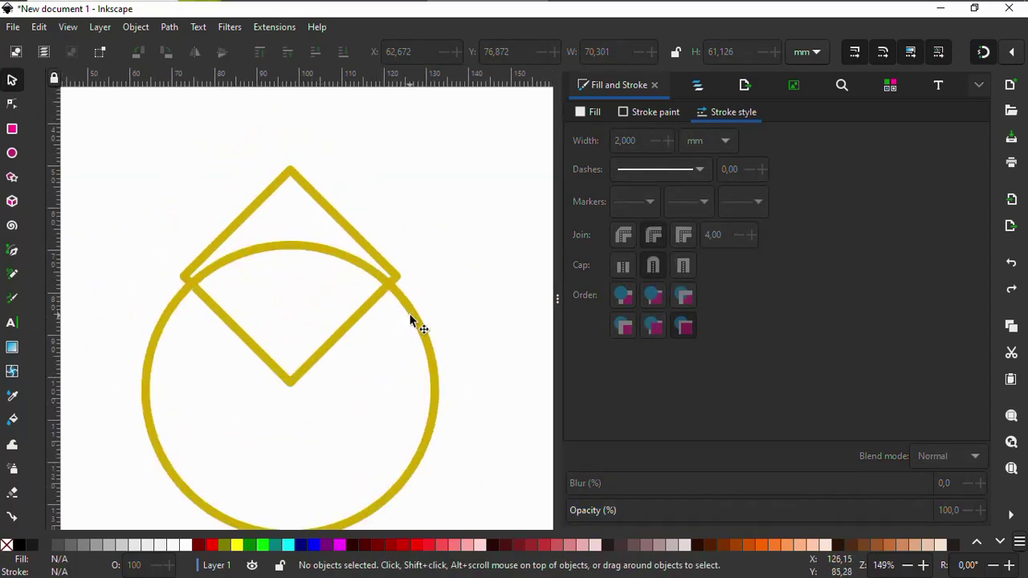
click(410, 320)
scroll(415, 340, down, 2)
scroll(335, 319, down, 2)
scroll(289, 281, up, 2)
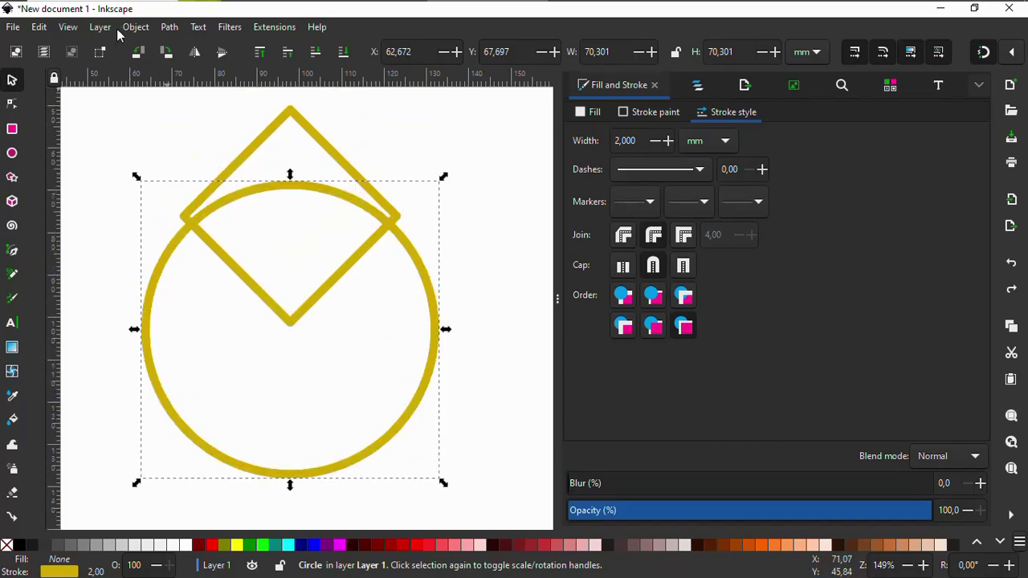
click(137, 29)
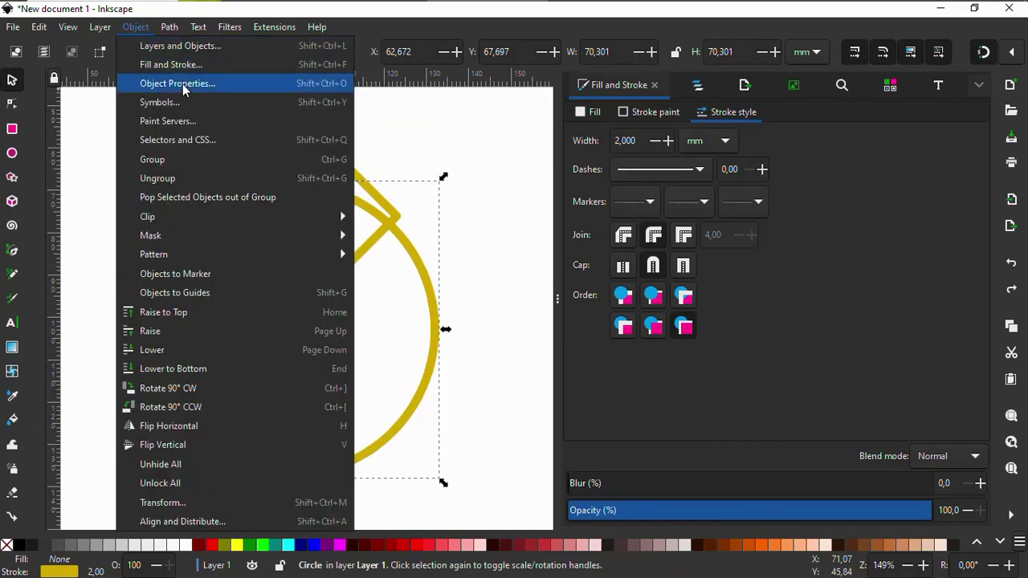
click(135, 26)
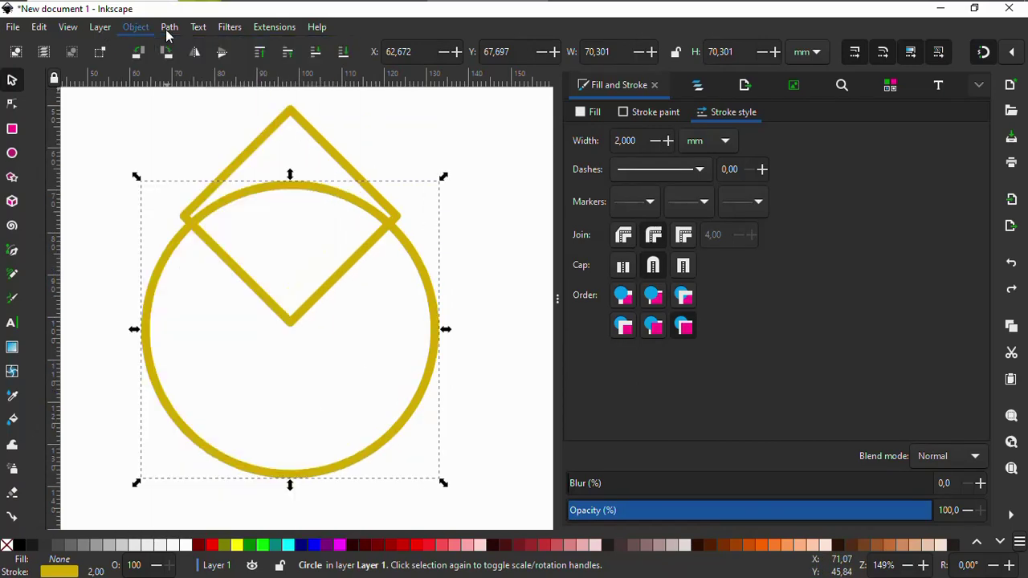
click(169, 27)
click(183, 67)
Subtract the diamond from the solid ring with Difference to open a gap at the ring's upper part
key(Tab)
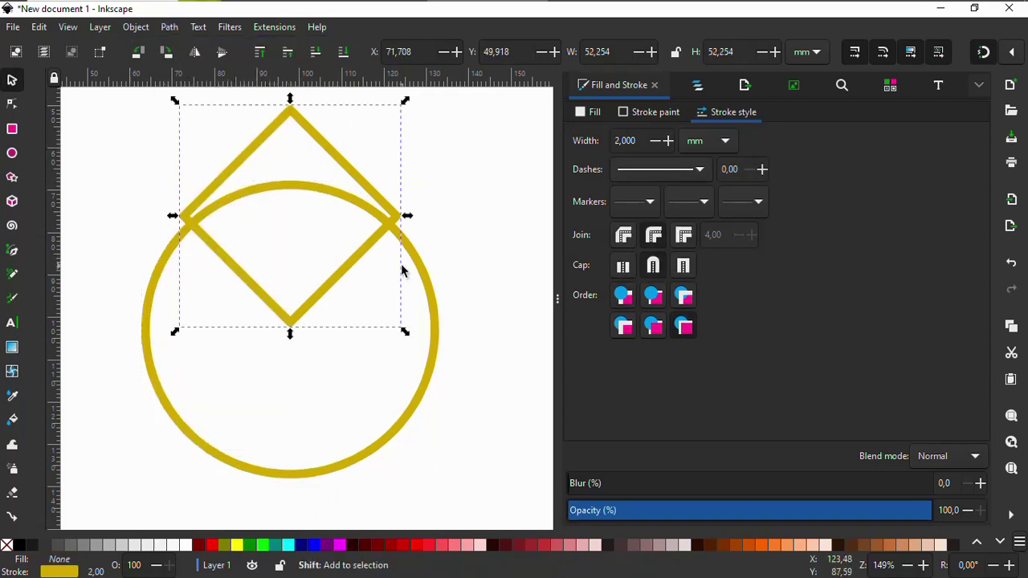
shift+click(419, 274)
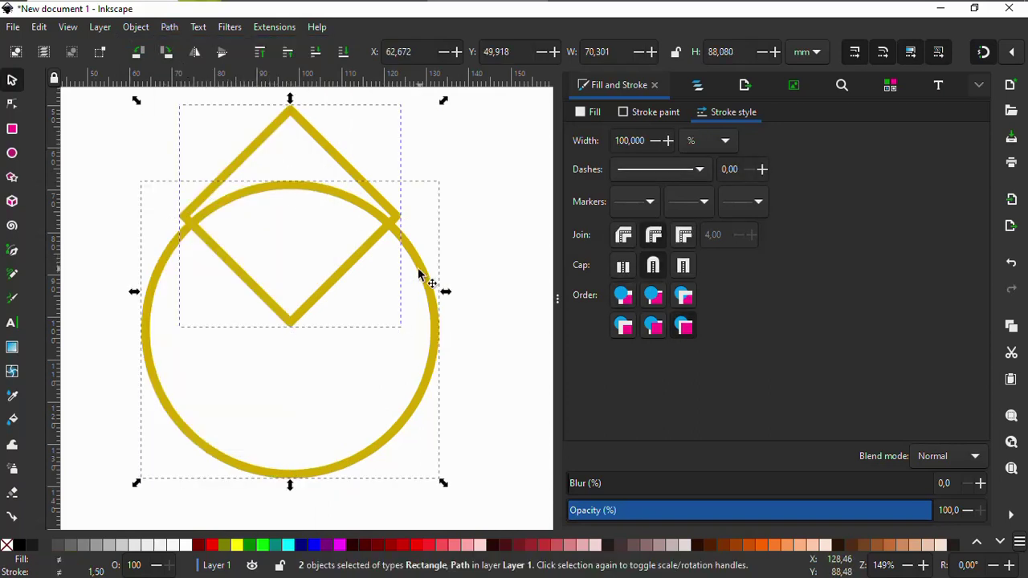
click(169, 27)
click(201, 127)
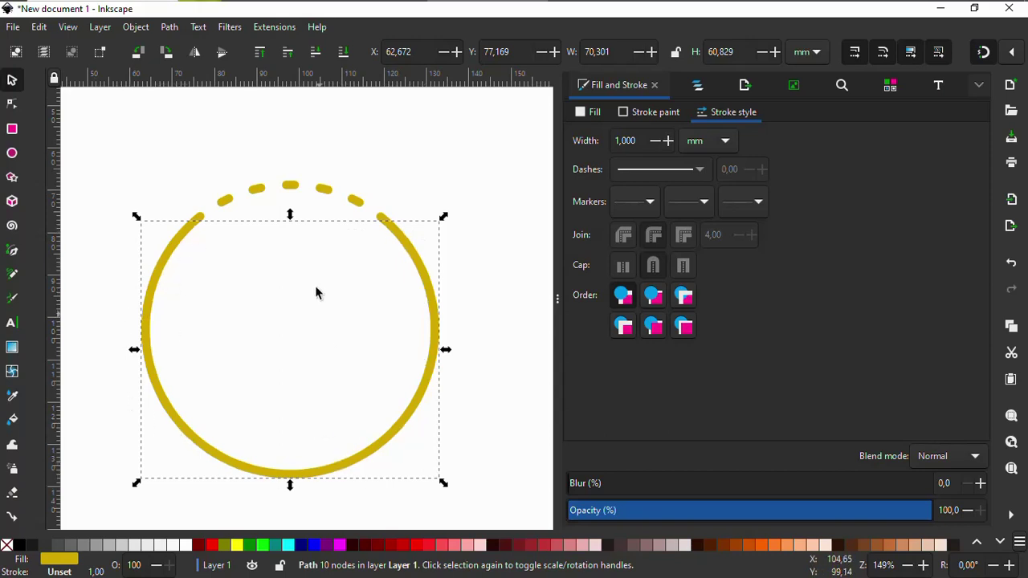
Draw an upright rectangle about 15.7 mm wide and 49.8 mm tall, and centre it across the ring's lower edge
click(291, 199)
click(290, 187)
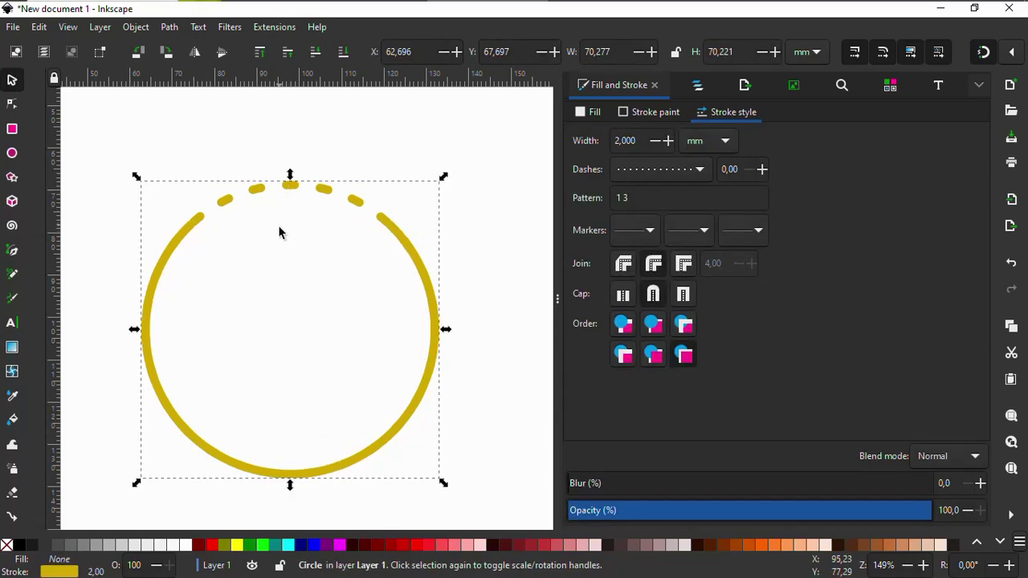
scroll(280, 337, down, 2)
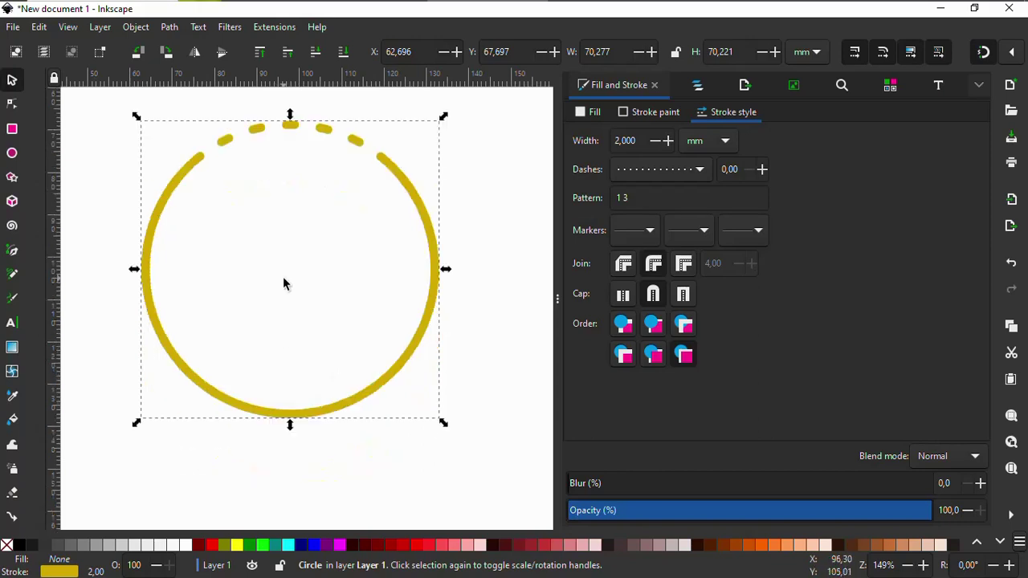
click(12, 128)
mouse_move(246, 250)
mouse_down()
mouse_move(298, 329)
mouse_move(342, 495)
mouse_move(321, 509)
mouse_move(306, 455)
mouse_up()
click(12, 79)
drag(289, 259, 300, 305)
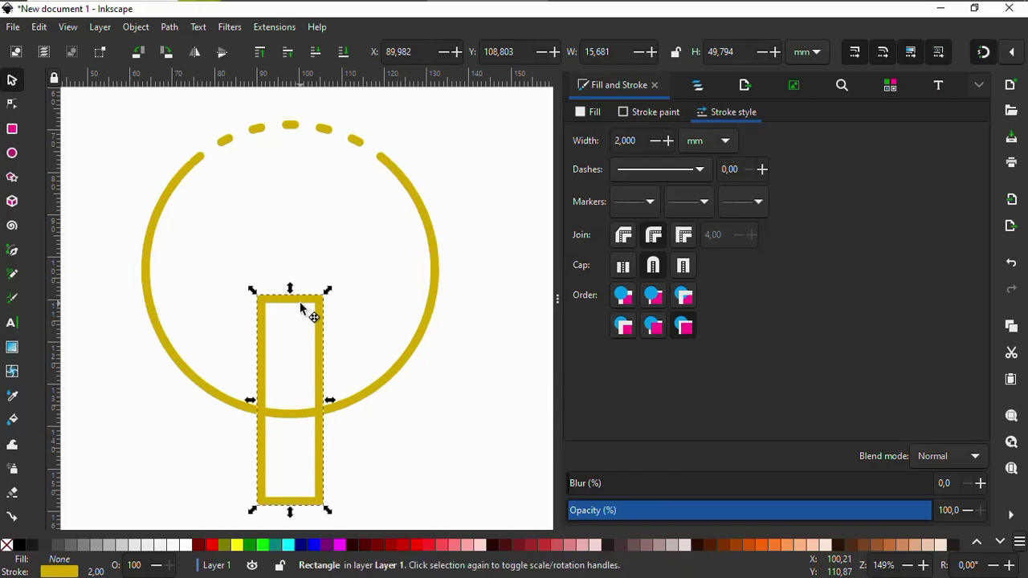
Subtract the rectangle from the solid ring with Difference to cut a gap at the ring's lowest point
shift+click(413, 369)
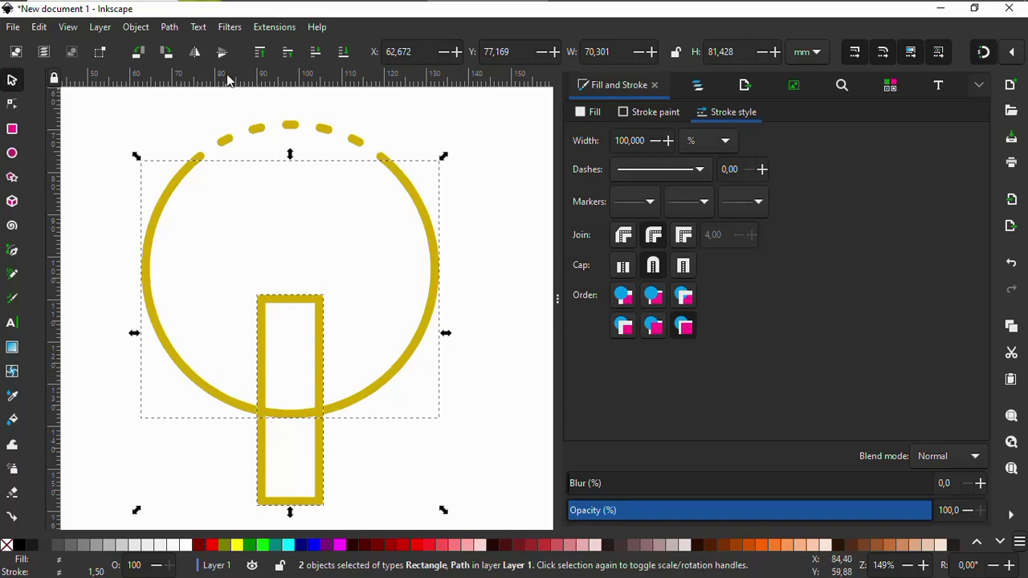
click(170, 31)
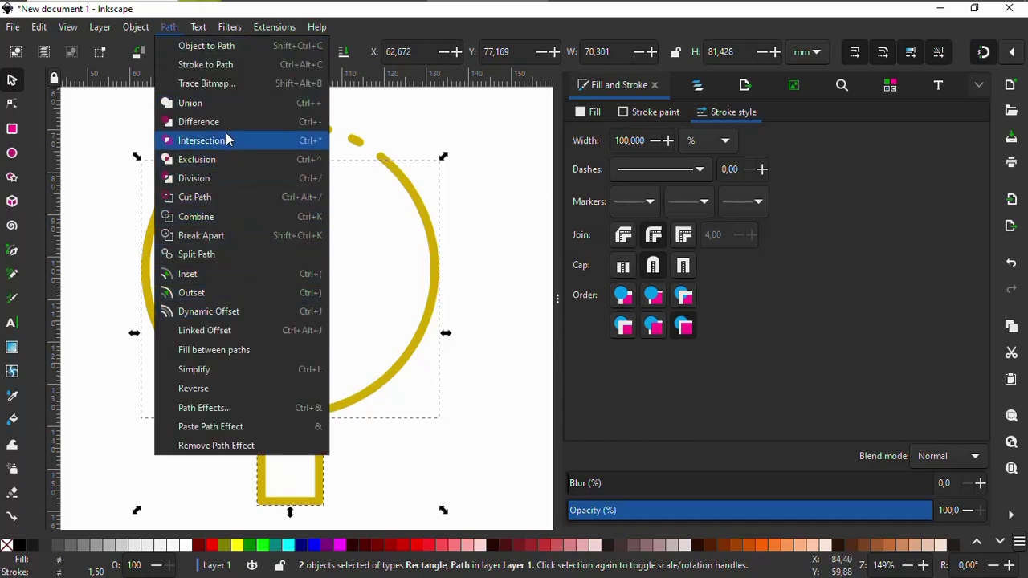
key(Escape)
key(ctrl+minus)
key(Escape)
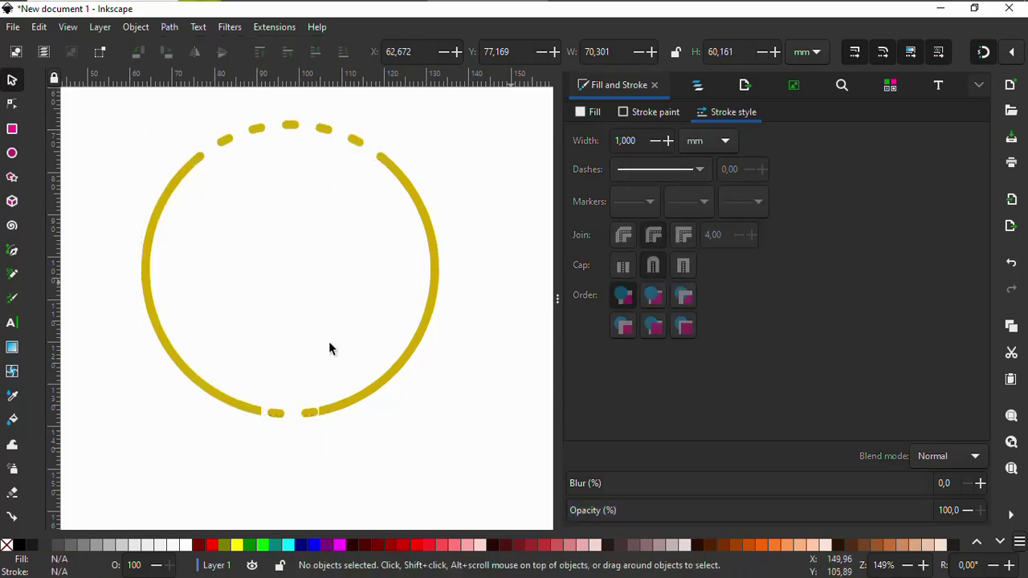
Duplicate the dashed circle and scale the duplicate about its centre down to about 55.7 mm across
click(324, 131)
right_click(324, 130)
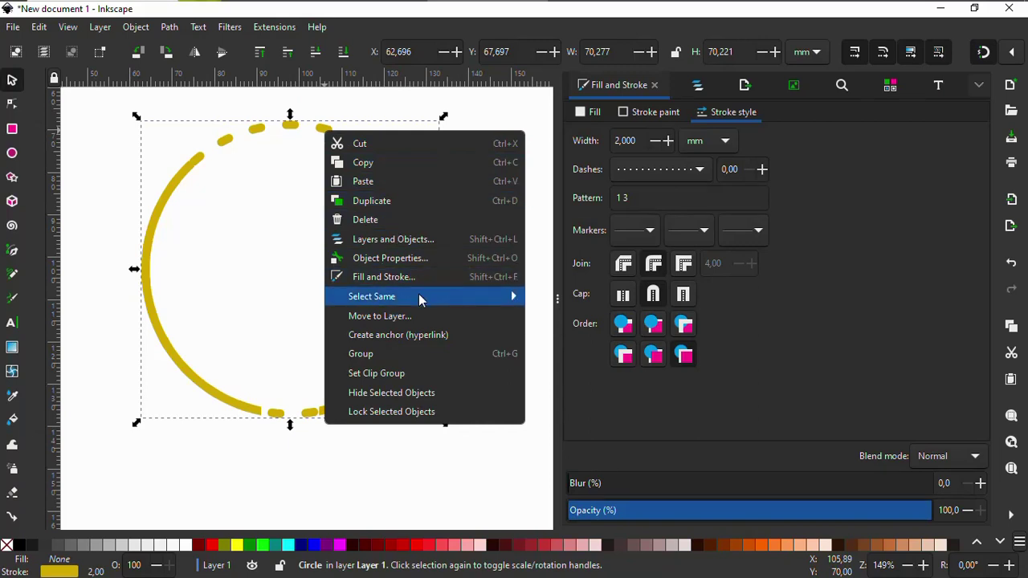
mouse_move(418, 297)
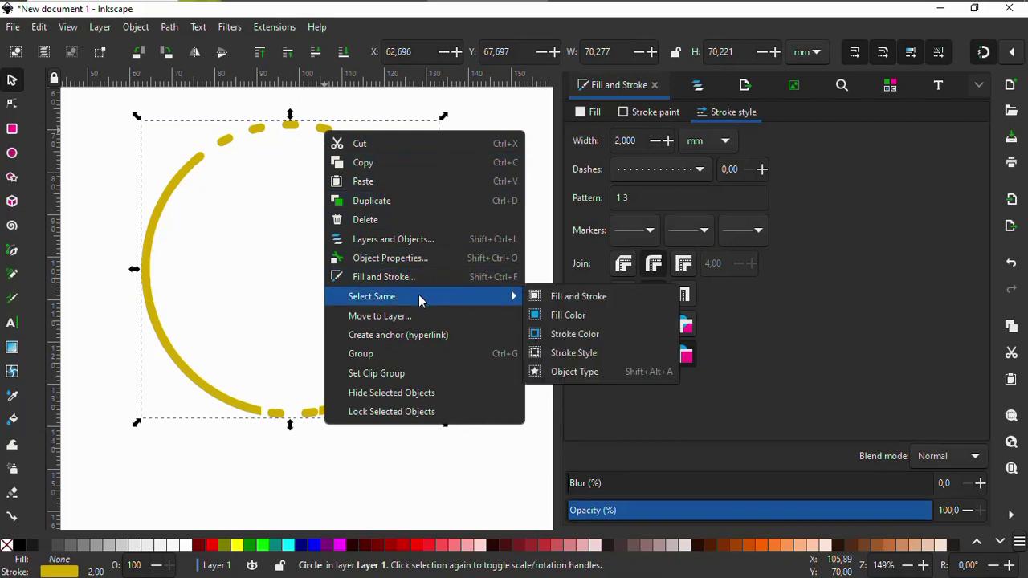
click(404, 204)
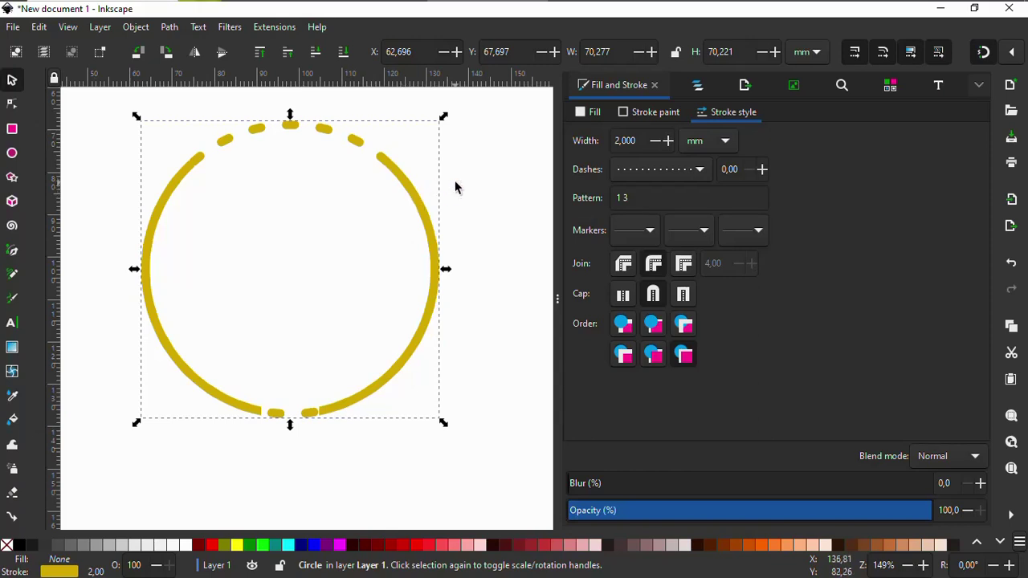
key(ctrl)
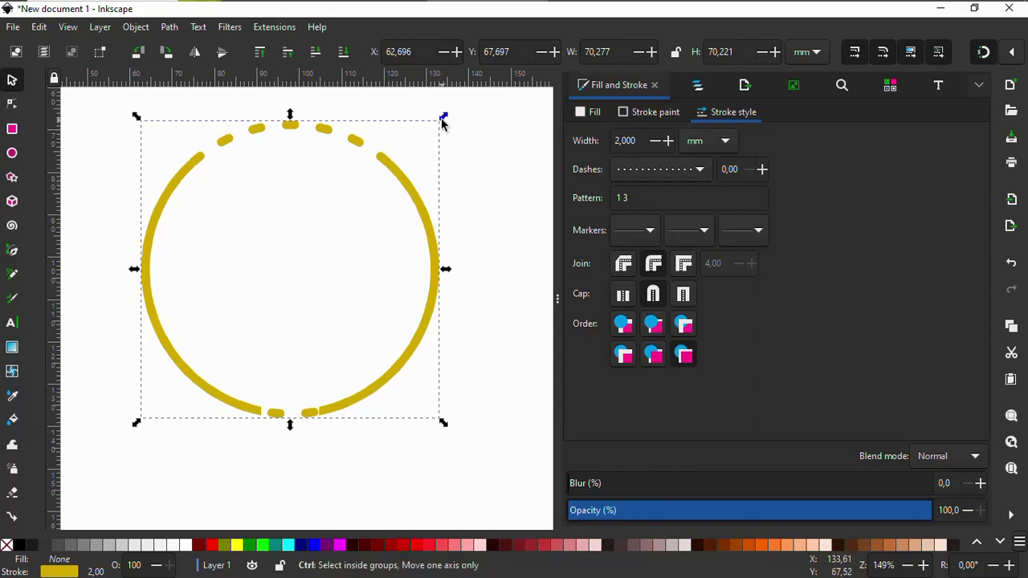
key(shift)
drag(441, 122, 417, 154)
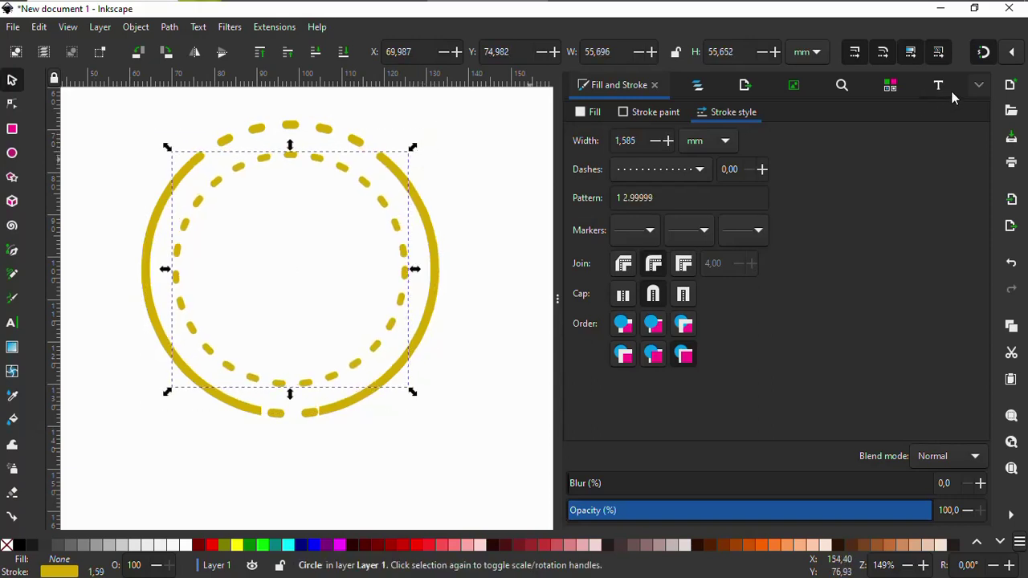
Give the inner circle a solid stroke and set its stroke width to 2 mm
click(652, 169)
click(659, 193)
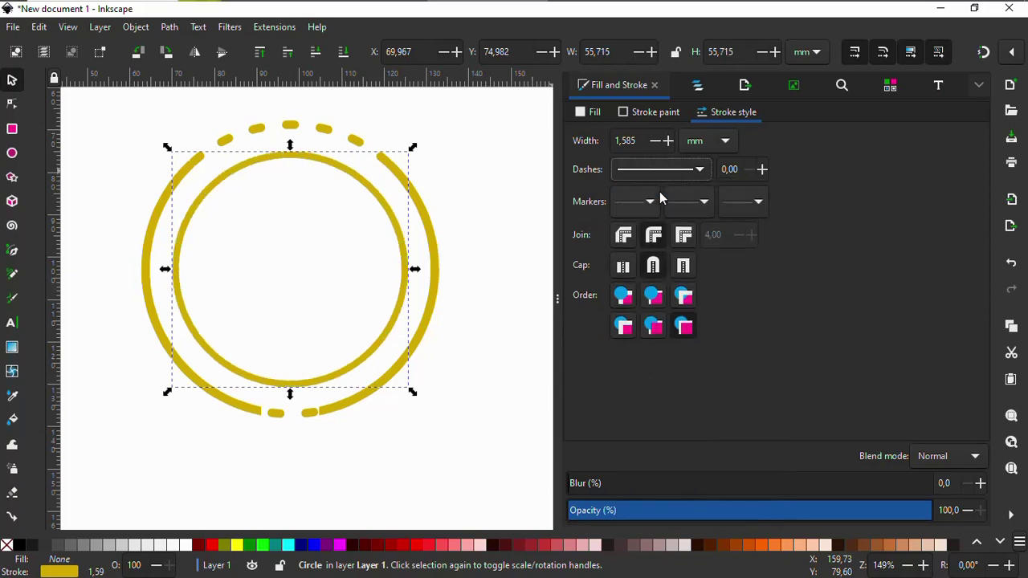
drag(636, 141, 613, 140)
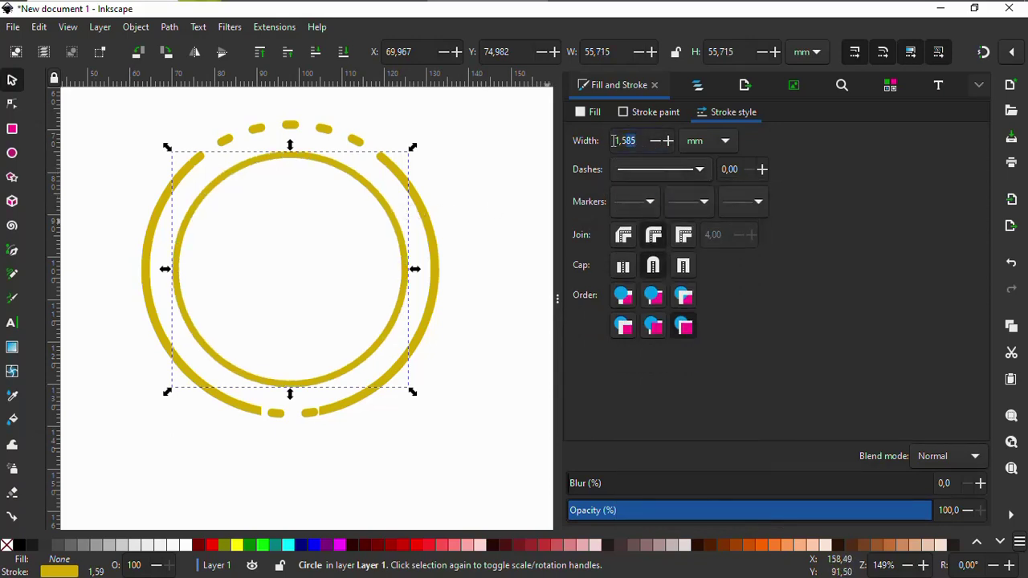
text(2)
key(Return)
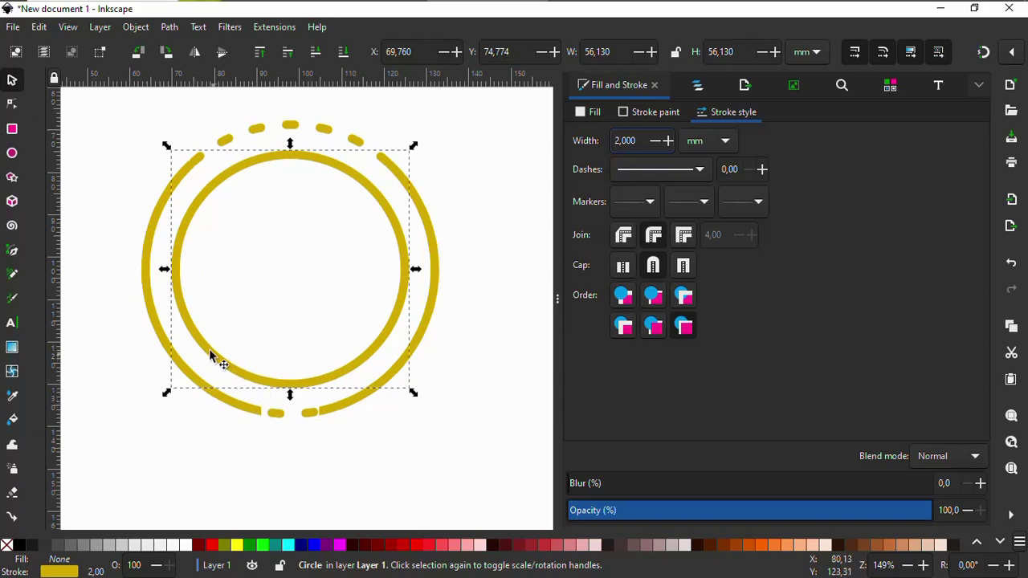
Draw a vertical line about 9.5 mm tall from the outer ring's cut end at the lower gap's left side up to the inner circle
scroll(279, 393, up, 2)
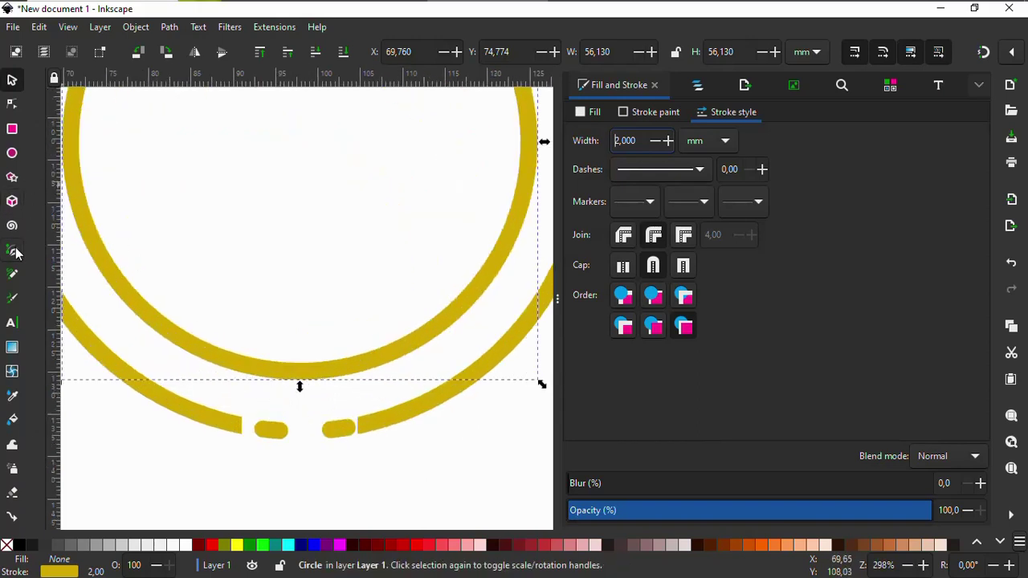
key(b)
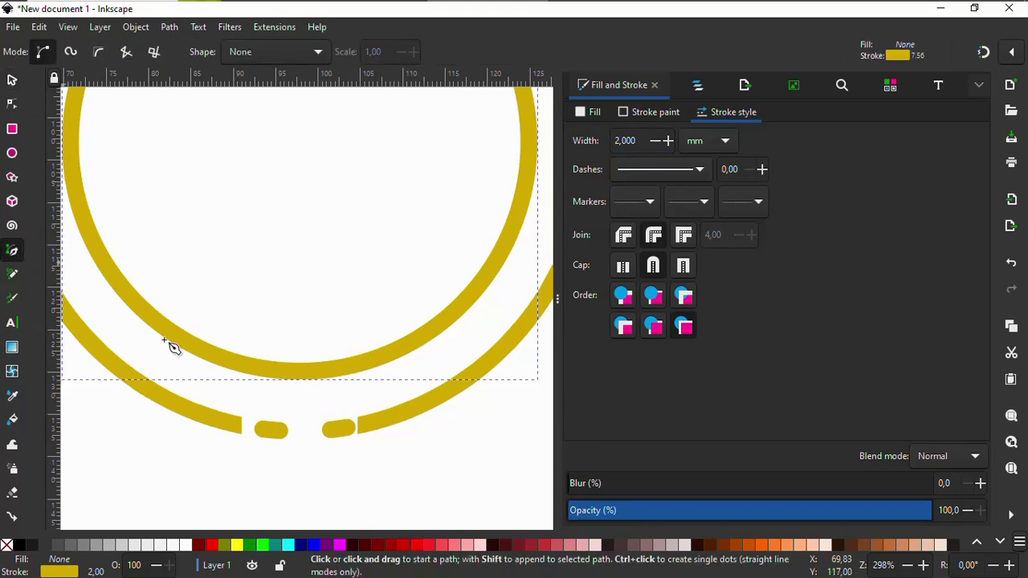
click(236, 424)
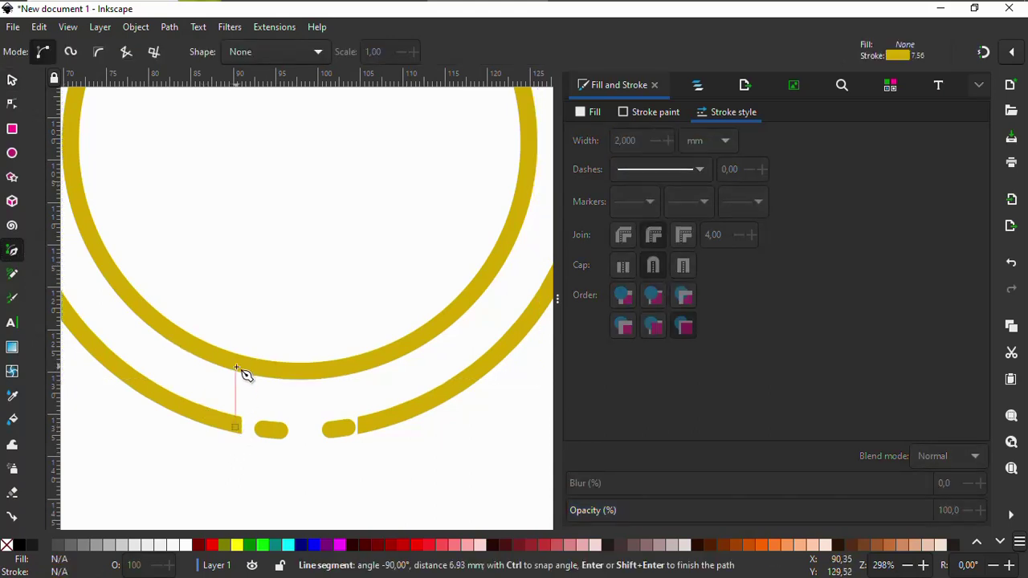
click(236, 365)
key(space)
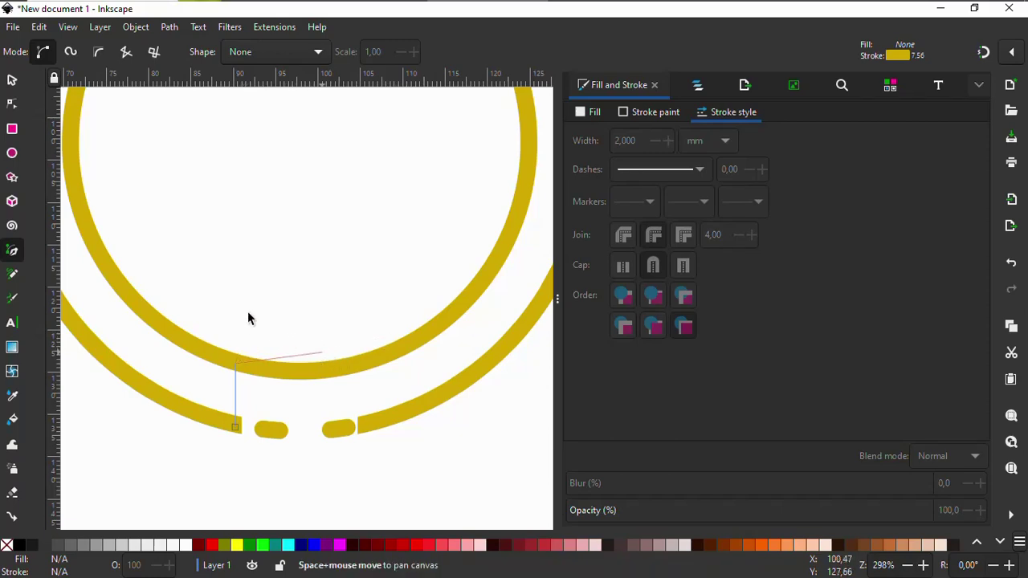
Shorten the left connecting line to about 8.8 mm tall and place a copy of it at the lower gap's right side
ctrl+scroll(227, 391, up, 5)
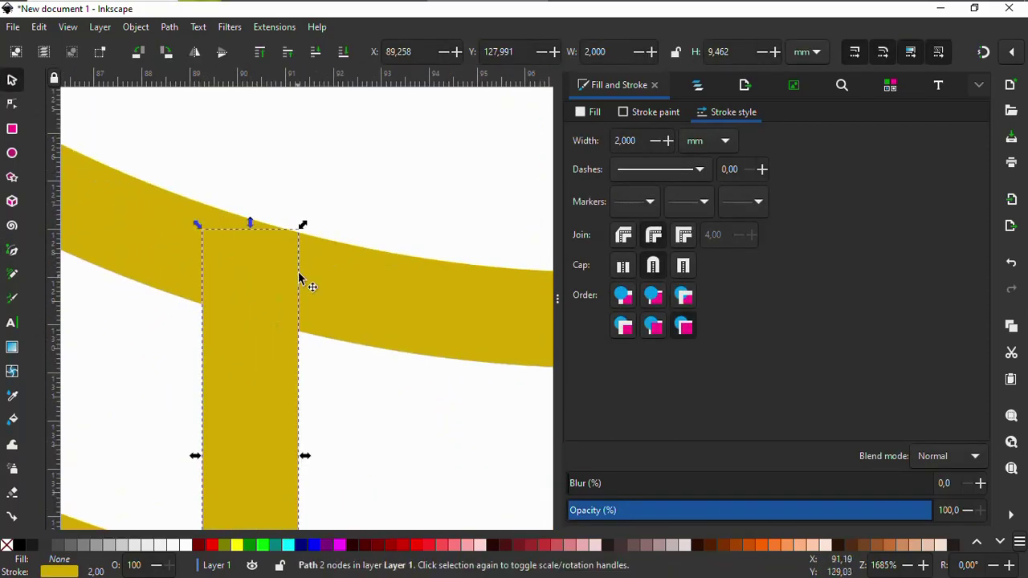
drag(255, 509, 251, 470)
mouse_move(269, 360)
mouse_down()
mouse_move(248, 361)
mouse_move(422, 370)
mouse_move(377, 346)
mouse_up()
ctrl+scroll(206, 403, down, 3)
ctrl+scroll(211, 408, down, 1)
ctrl+scroll(401, 419, up, 2)
ctrl+scroll(401, 420, up, 5)
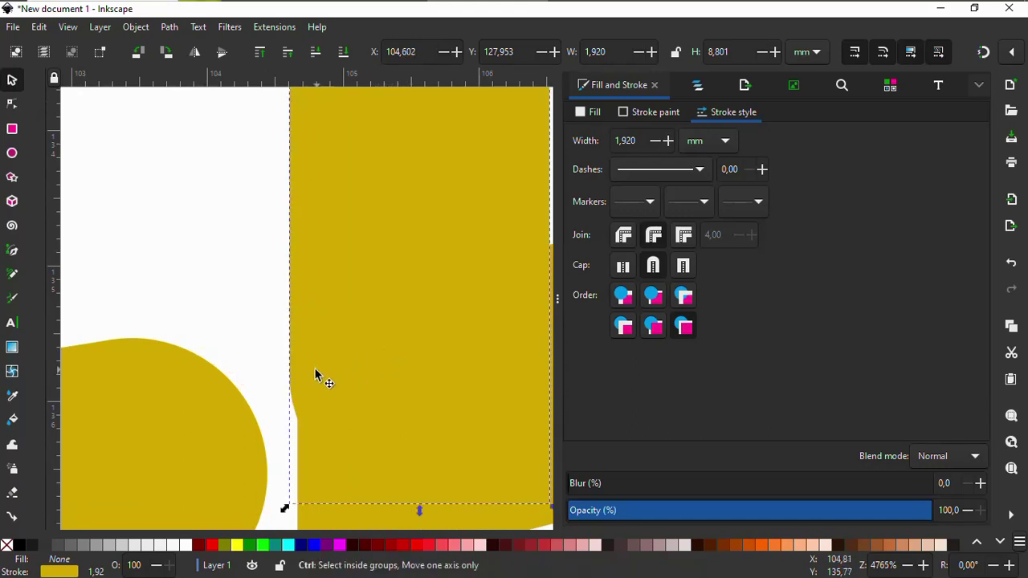
Align the copied line's left edge flush with the outer ring's cut end at the gap's right side
ctrl+scroll(305, 371, up, 1)
mouse_move(289, 367)
mouse_down()
mouse_move(324, 364)
mouse_move(310, 360)
mouse_up()
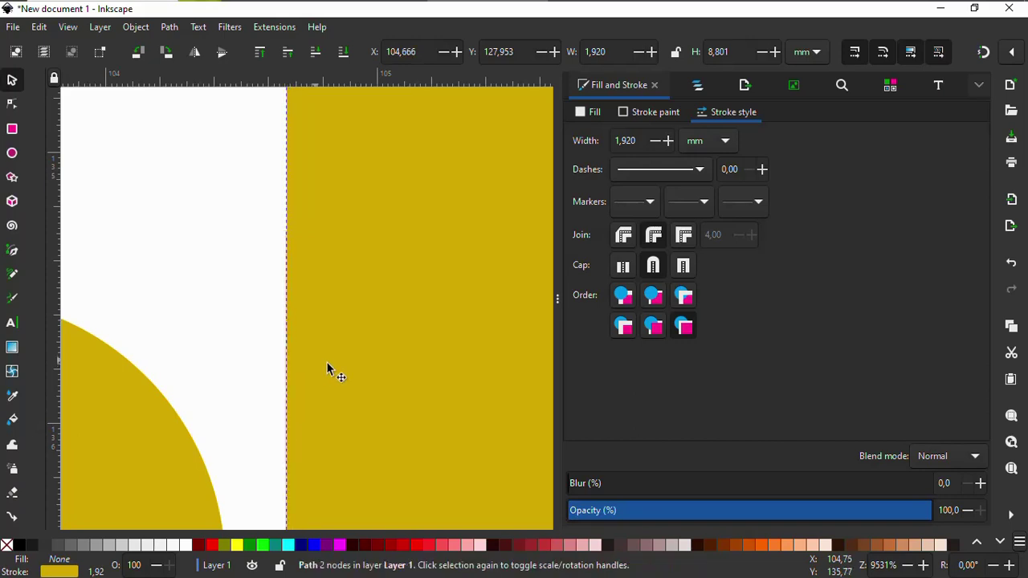
ctrl+scroll(399, 367, down, 1)
ctrl+scroll(399, 367, down, 5)
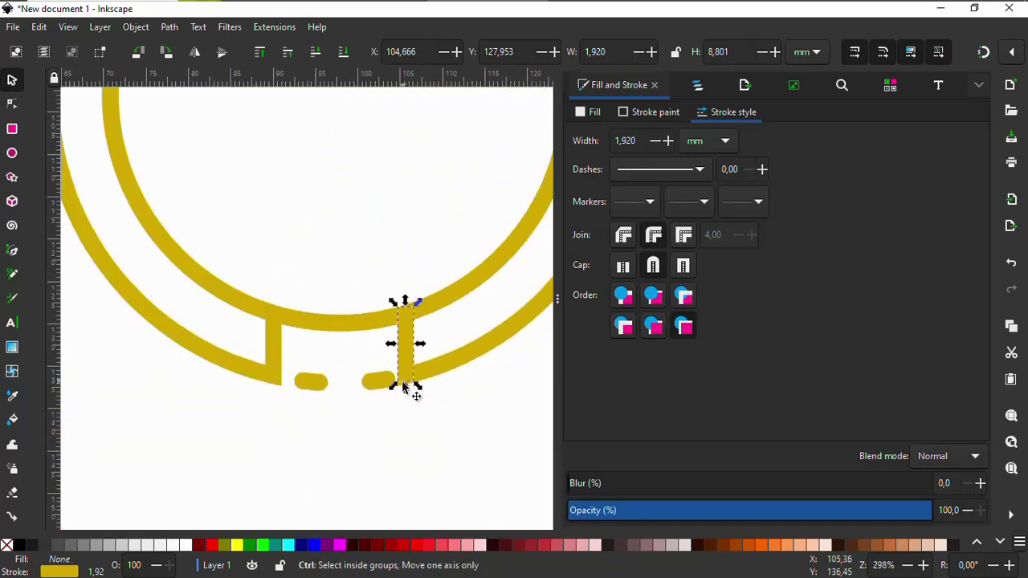
ctrl+scroll(374, 241, up, 1)
ctrl+scroll(240, 297, down, 1)
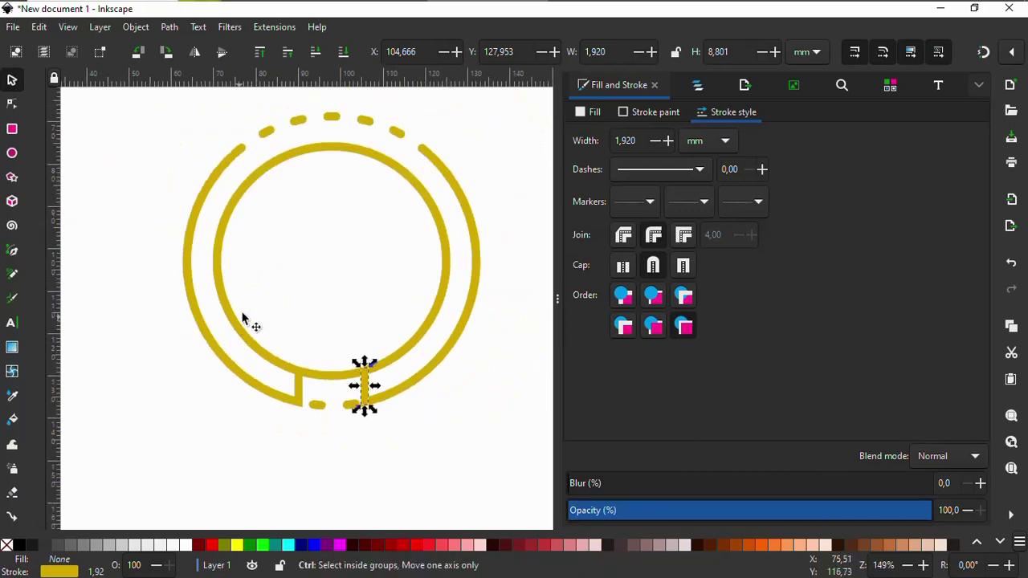
Convert the inner circle's stroke to a path with Stroke to Path
click(358, 150)
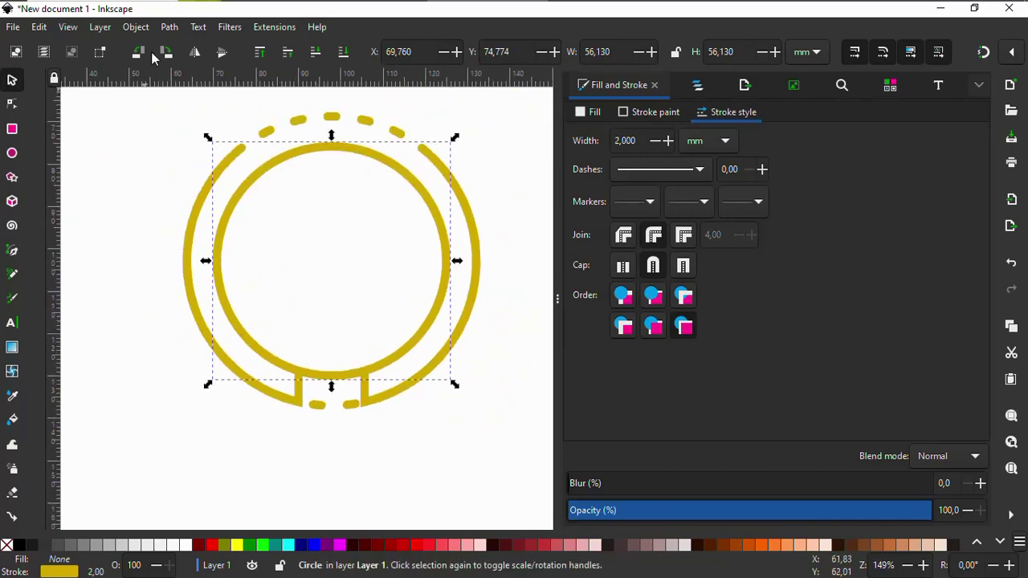
click(169, 26)
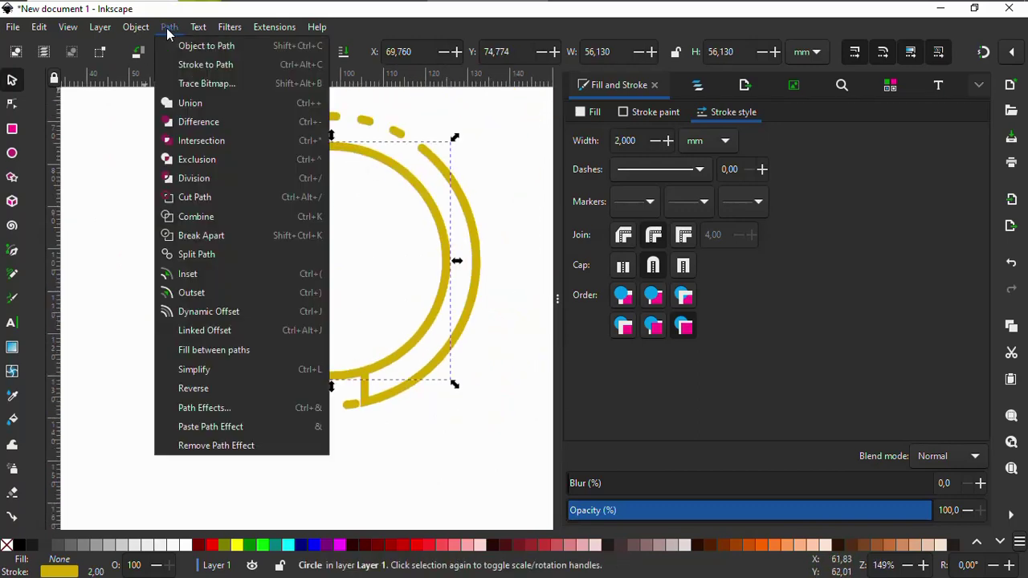
click(193, 67)
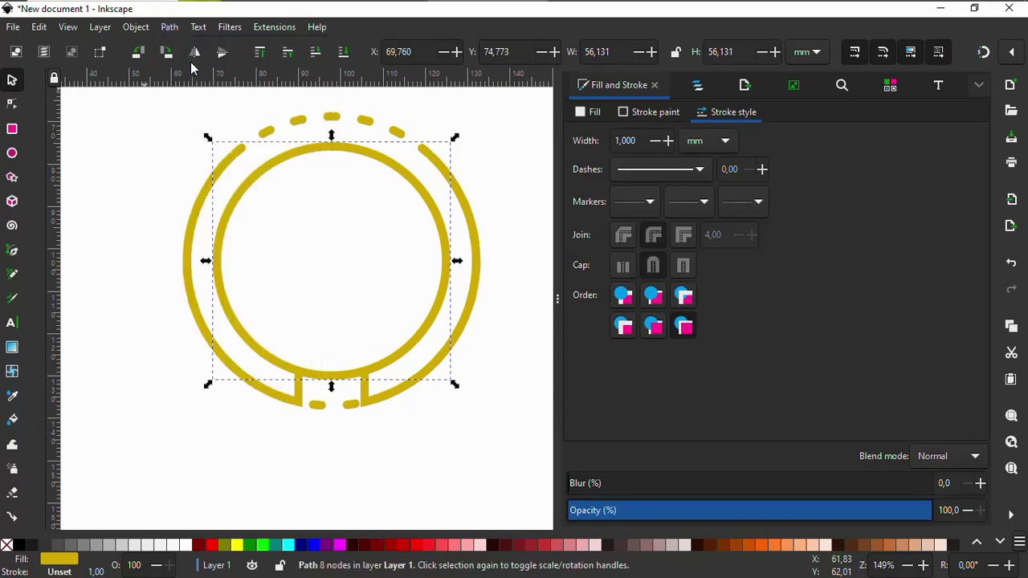
Draw a square about 33.8 mm wide over the circle's upper left and rotate it 45° into a diamond crossing both rings
click(12, 130)
mouse_move(141, 146)
mouse_down()
mouse_move(327, 286)
mouse_move(289, 295)
mouse_up()
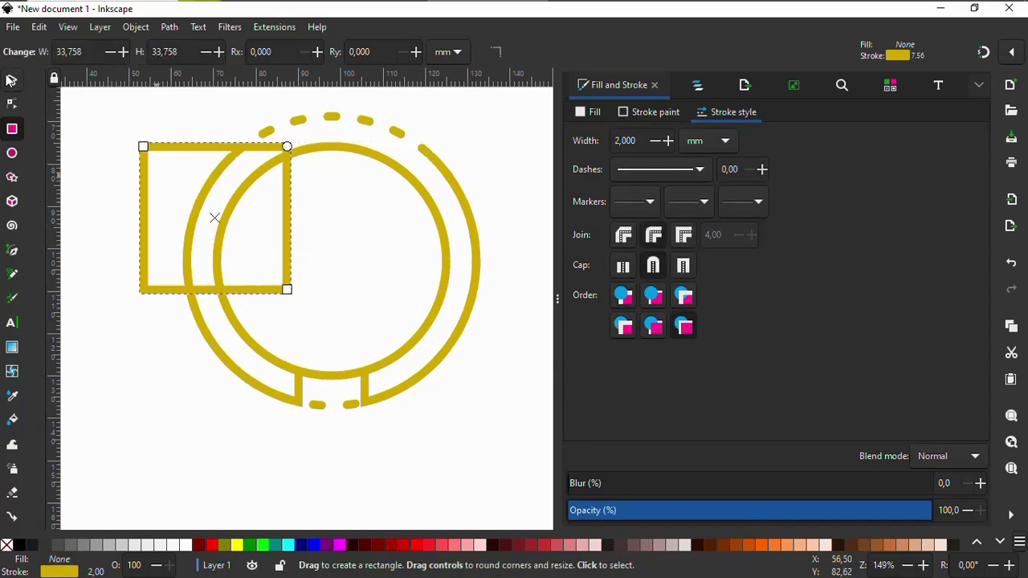
key(s)
click(144, 168)
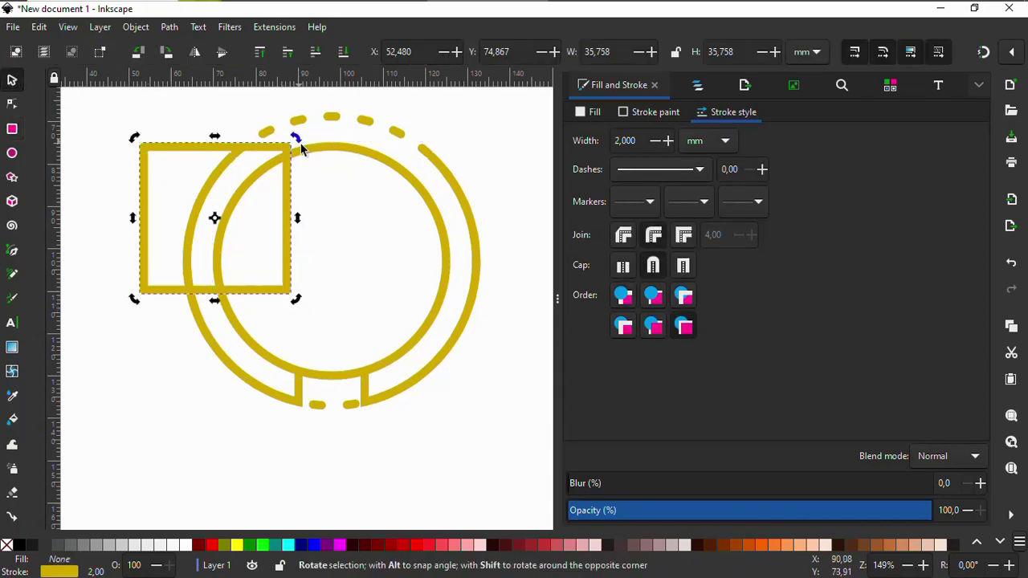
drag(295, 139, 341, 225)
drag(293, 254, 285, 267)
Duplicate the diamond and place the copy to its right so that their facing corners meet
right_click(289, 250)
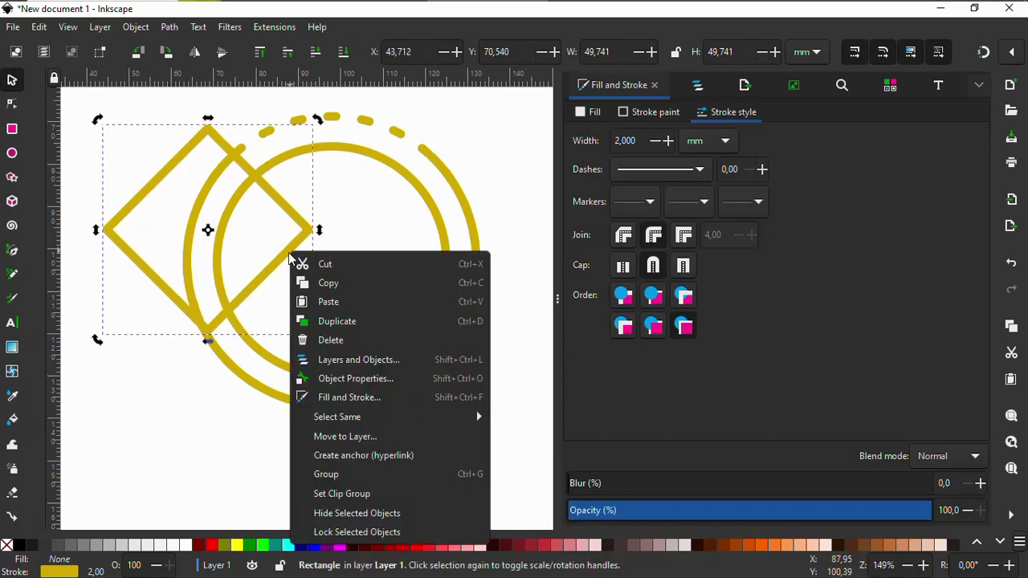
click(349, 321)
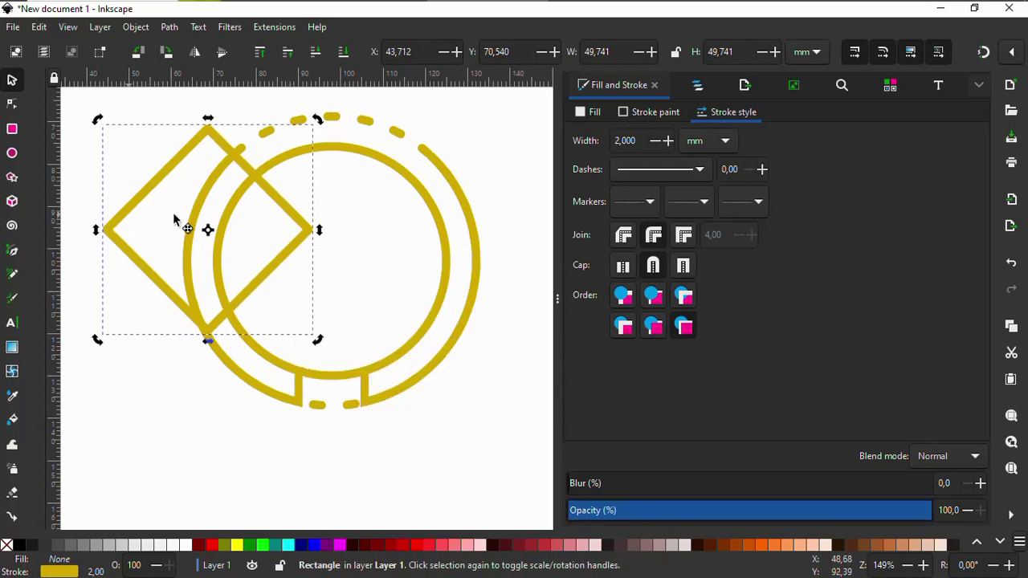
drag(175, 220, 324, 215)
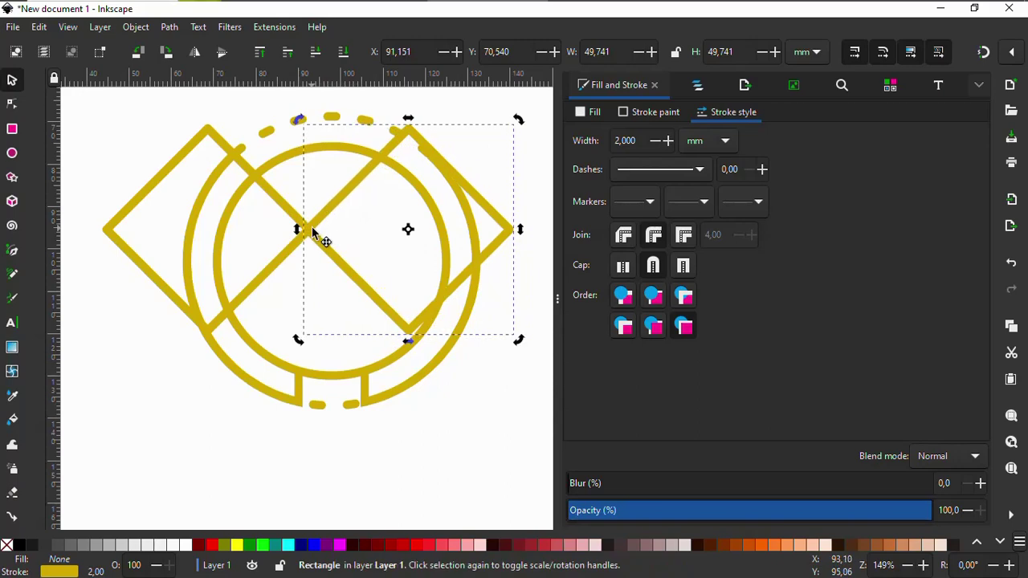
click(984, 53)
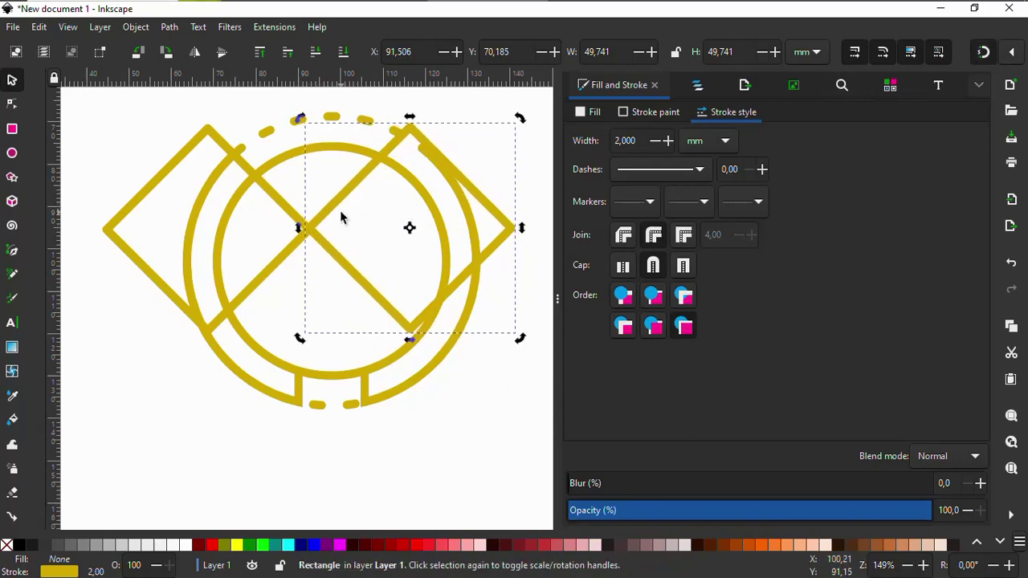
drag(329, 216, 307, 210)
Combine both diamonds into one path and centre it horizontally over the inner circle with its crossing point near the circle's centre
shift+click(282, 204)
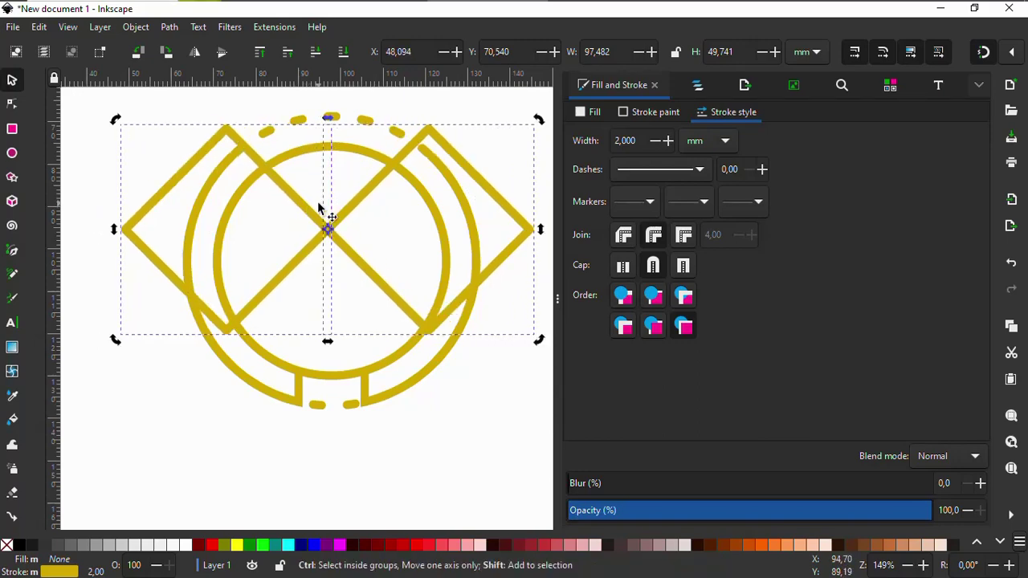
key(ctrl+k)
click(170, 28)
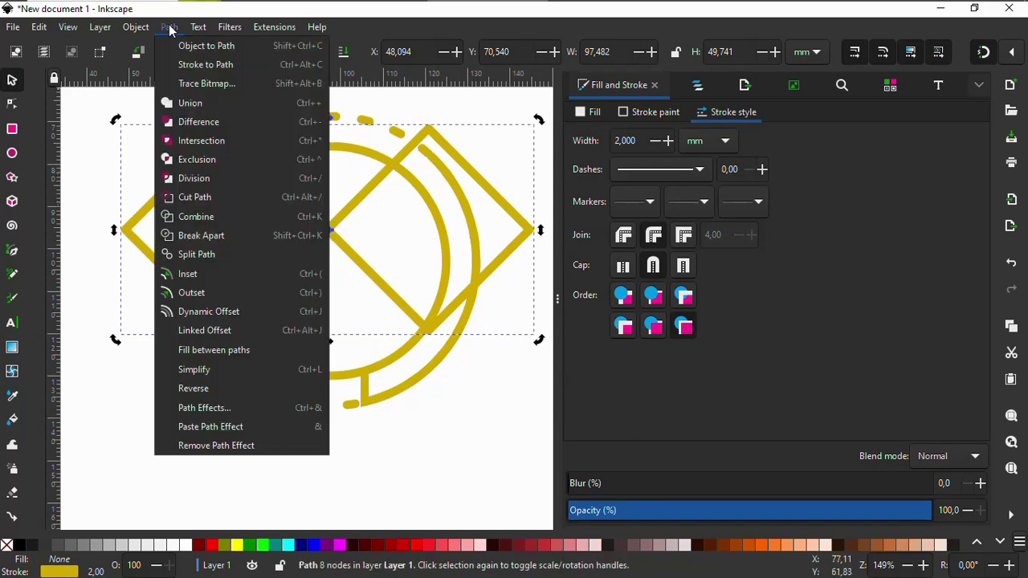
click(349, 220)
drag(348, 218, 352, 237)
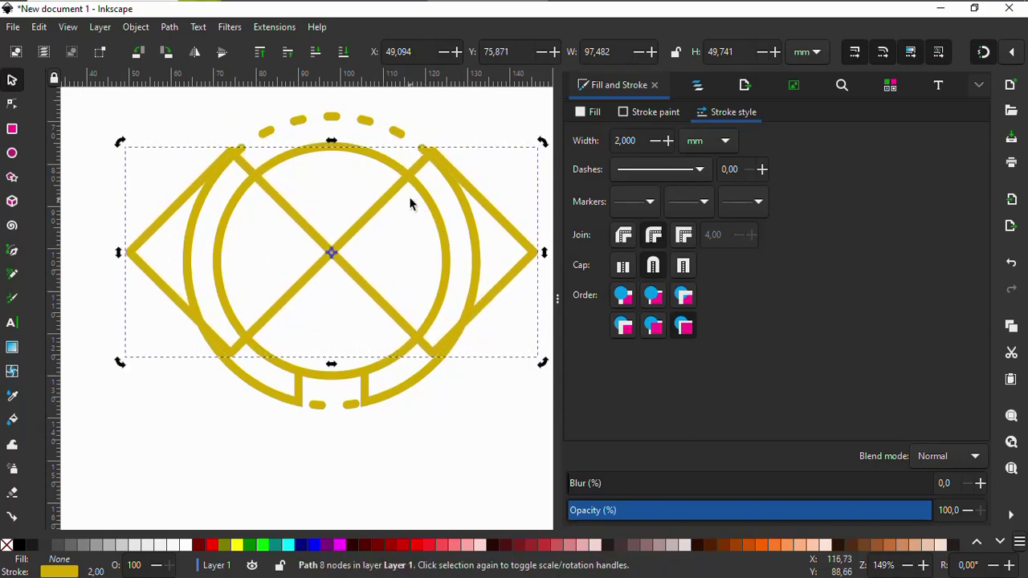
Subtract the combined diamonds from the inner circle with Difference, cutting away the circle's left and right sides
shift+click(376, 161)
click(171, 29)
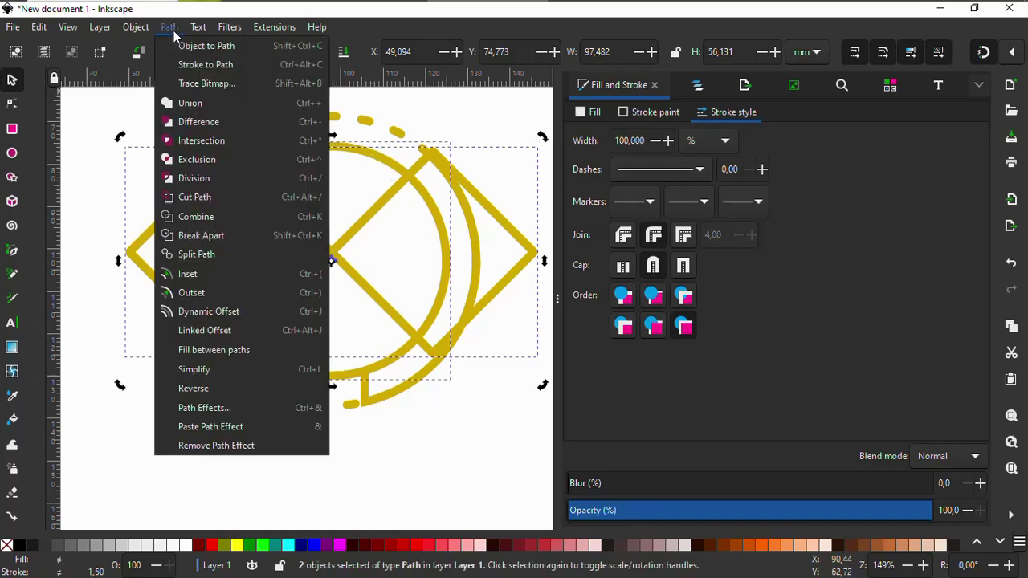
click(218, 123)
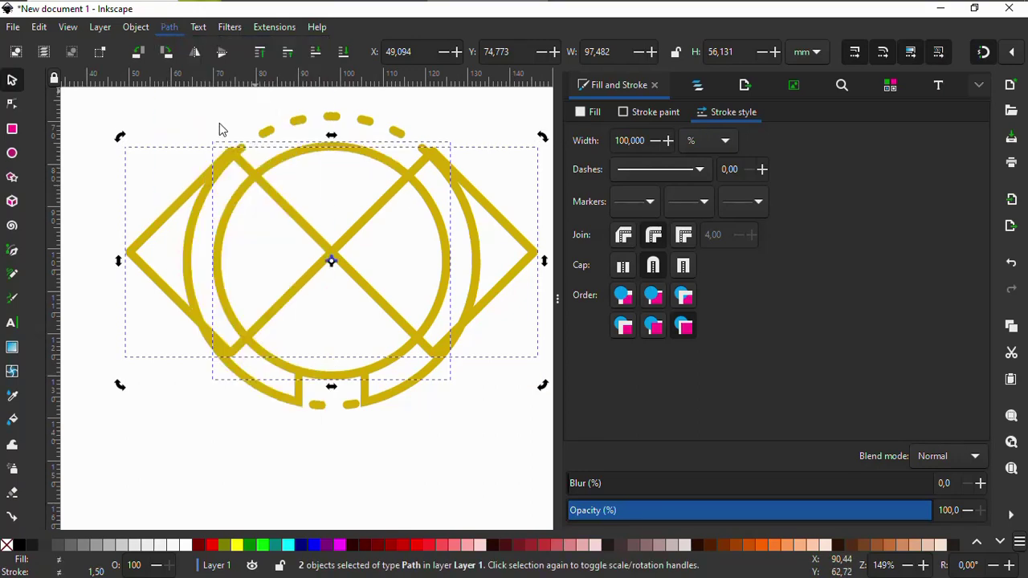
Delete all nodes of the inner circle's upper arc, keeping only the lower arc
double_click(347, 151)
drag(439, 220, 212, 138)
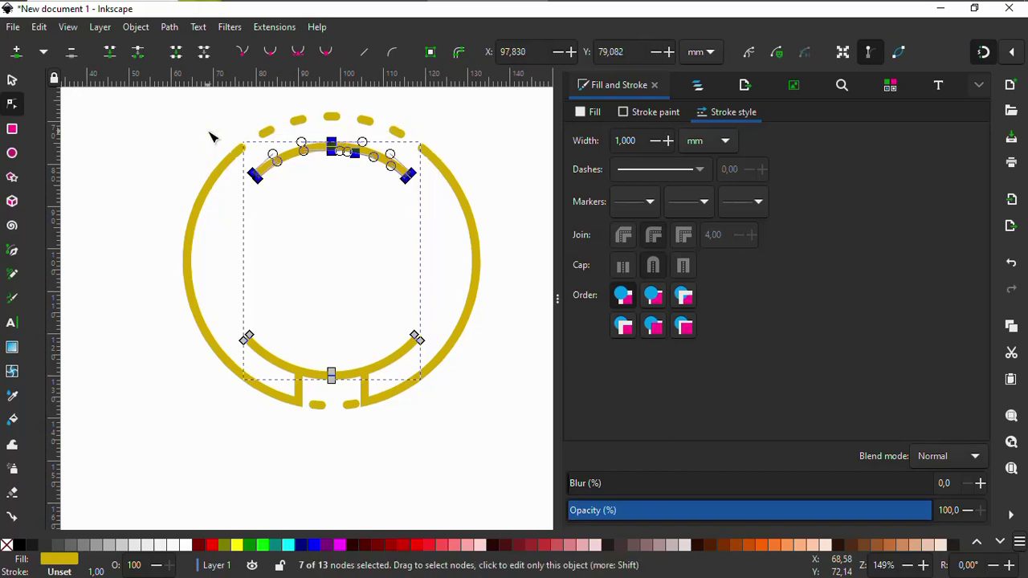
key(Delete)
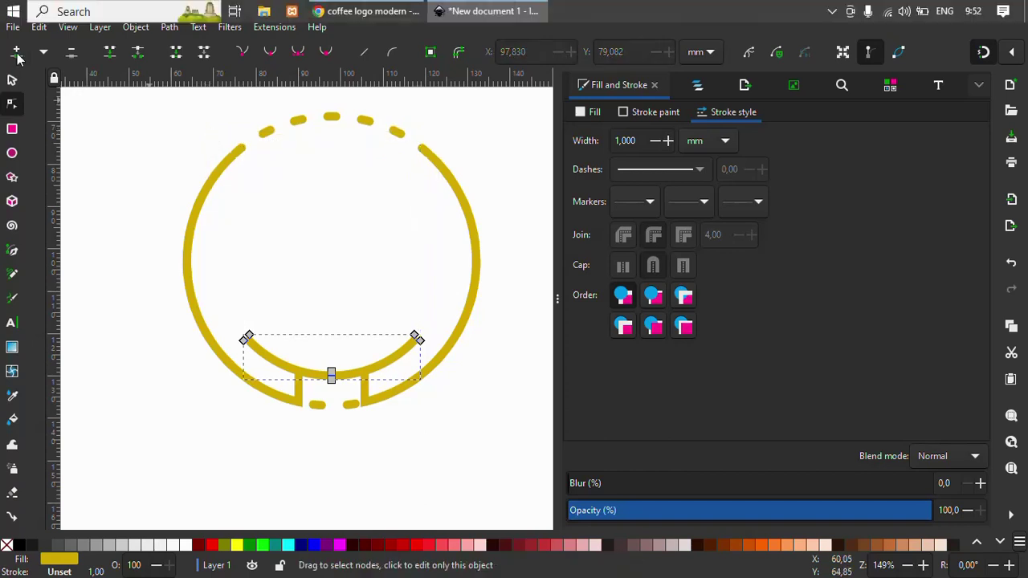
click(353, 320)
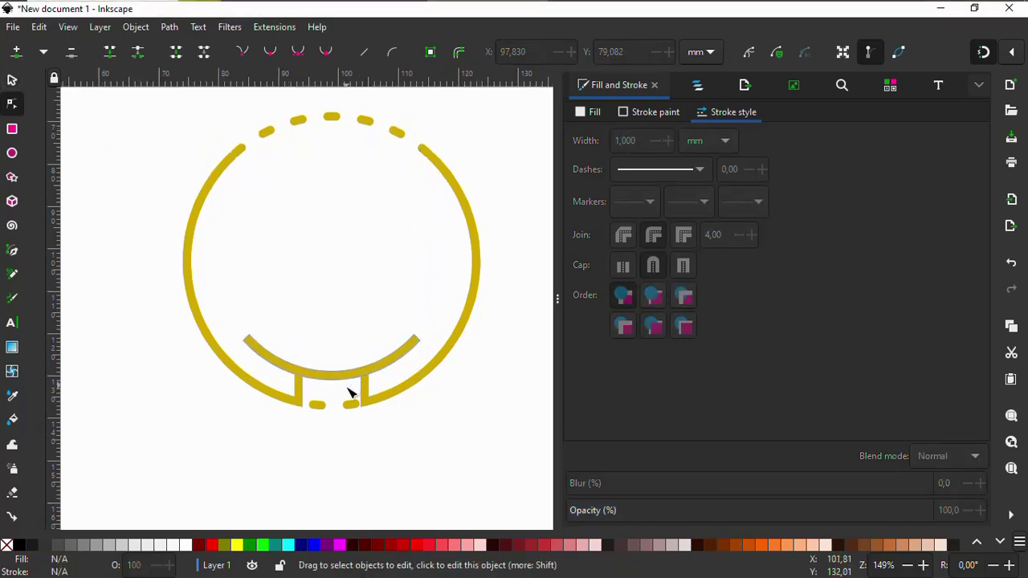
Draw a rectangle about 10.7 by 13.1 mm from the left connecting line's lower inner corner up past the inner arc
ctrl+scroll(348, 393, up, 2)
click(336, 368)
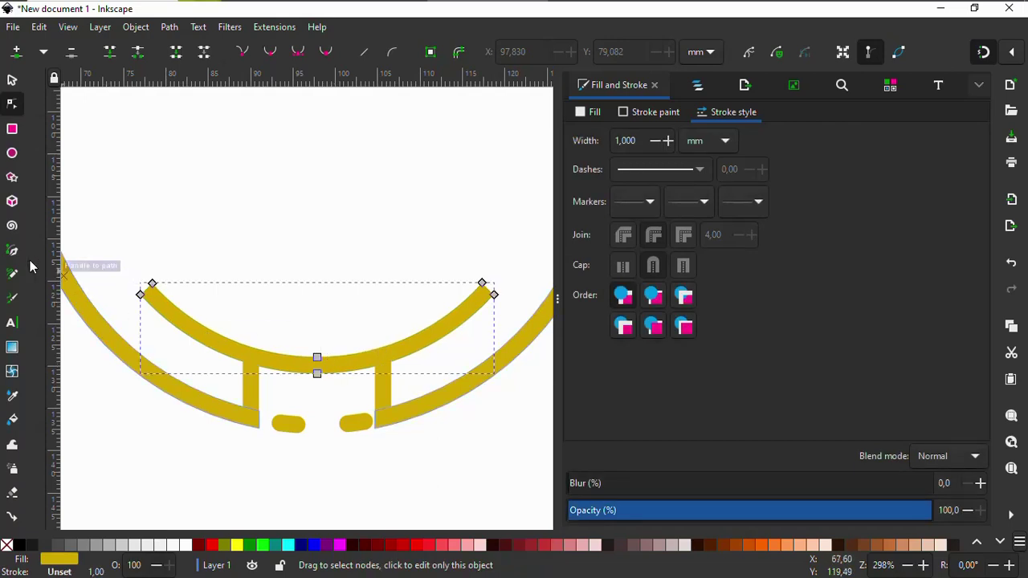
key(r)
ctrl+scroll(269, 425, up, 2)
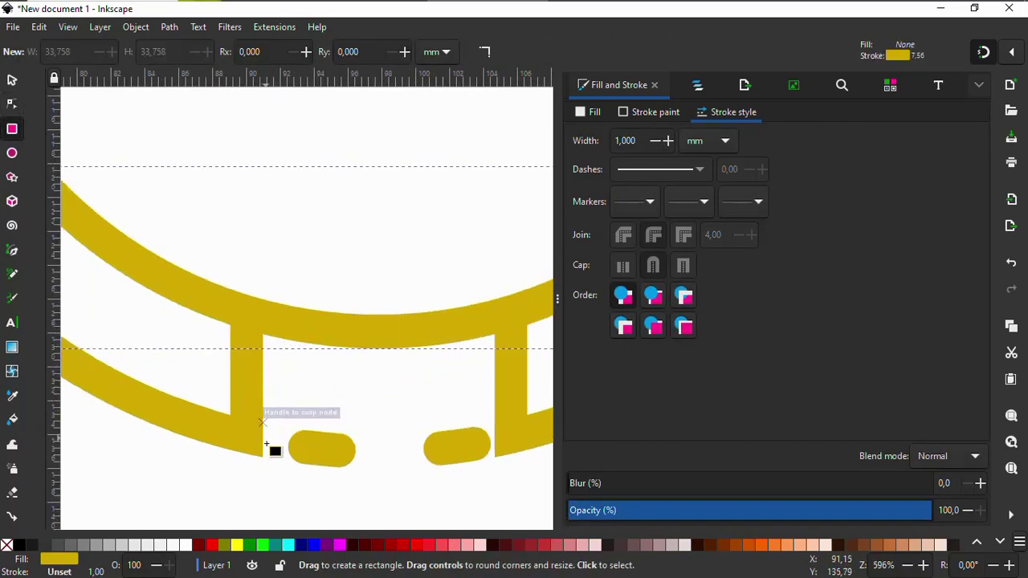
mouse_move(263, 458)
mouse_down()
mouse_move(427, 284)
mouse_move(446, 238)
mouse_up()
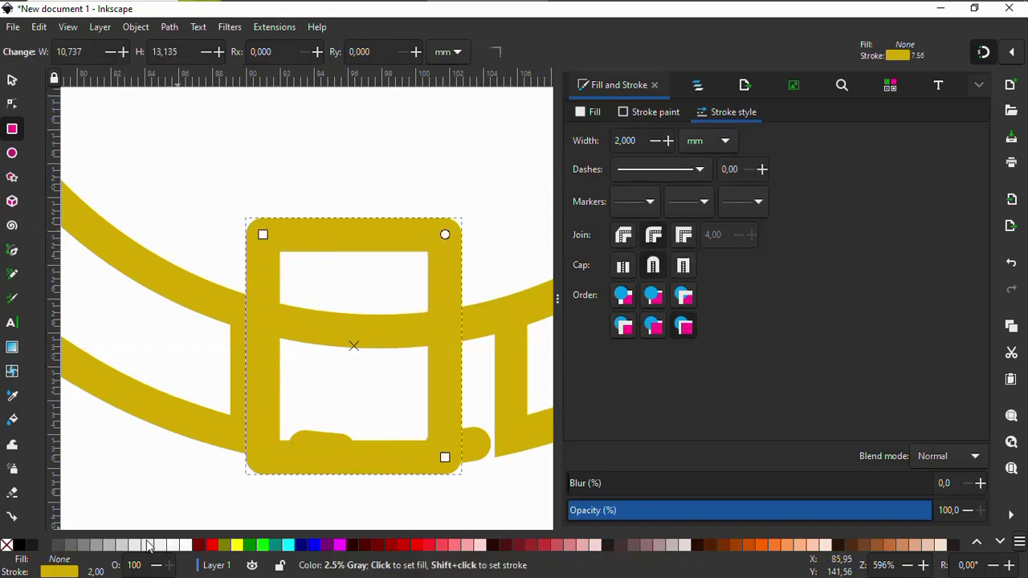
Fill the rectangle with dark grey and remove its stroke
click(71, 547)
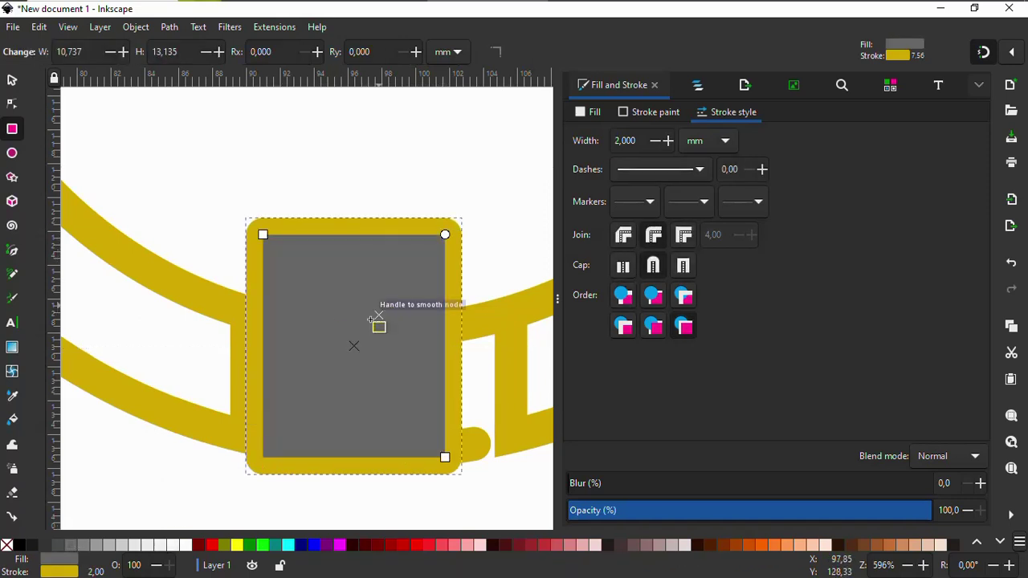
right_click(8, 546)
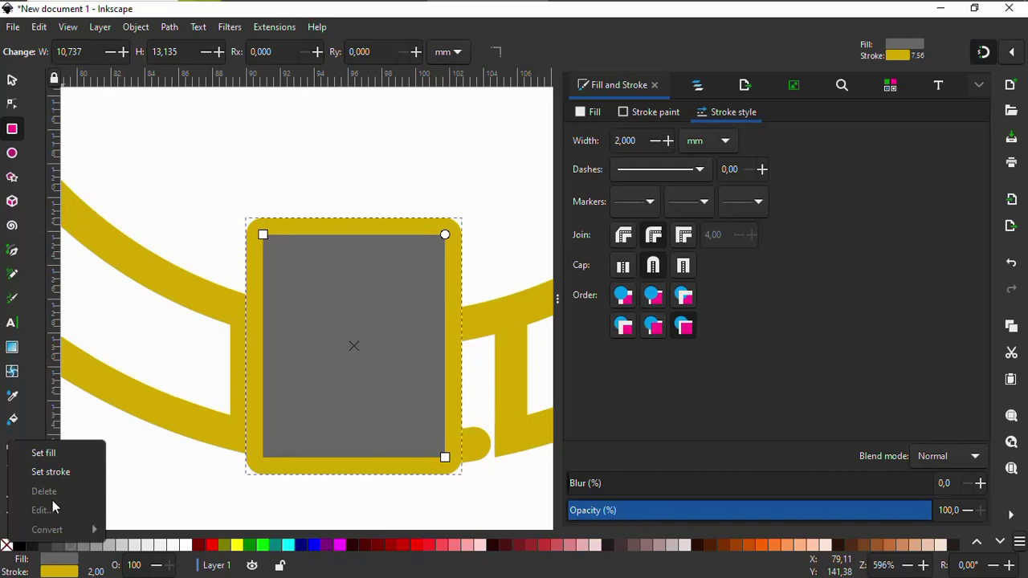
click(73, 472)
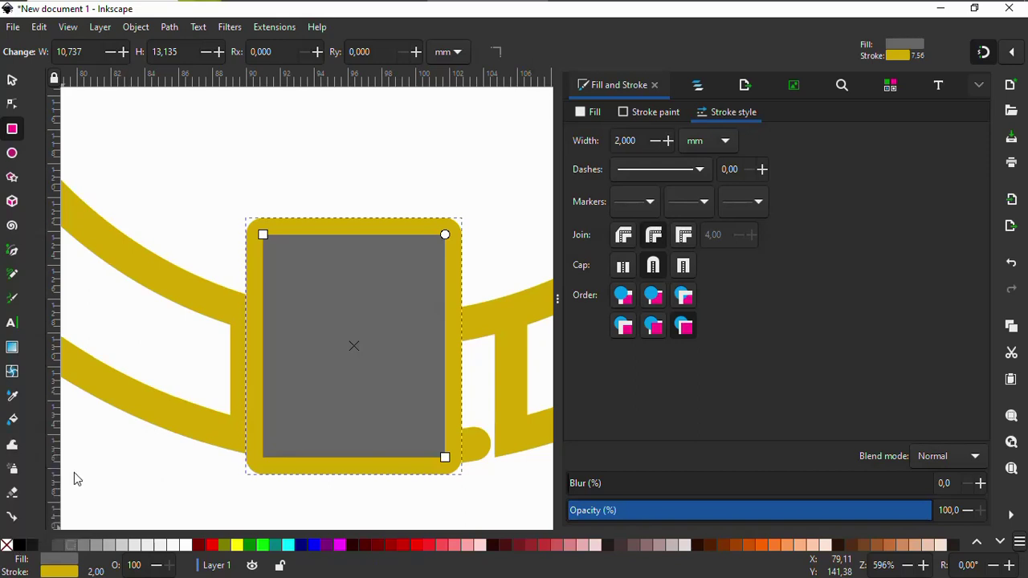
Widen the rectangle to about 13.7 mm so it spans the gap between the two connecting lines
click(12, 79)
drag(452, 348, 499, 366)
ctrl+scroll(361, 397, down, 2)
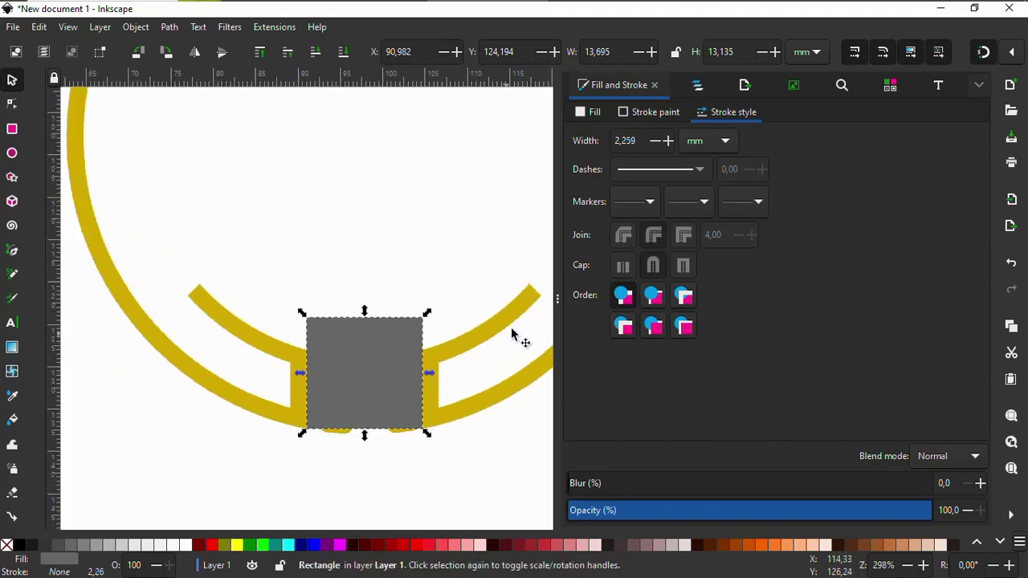
Subtract the grey rectangle from the inner arc with Difference to open the arc between the connecting lines
key(shift)
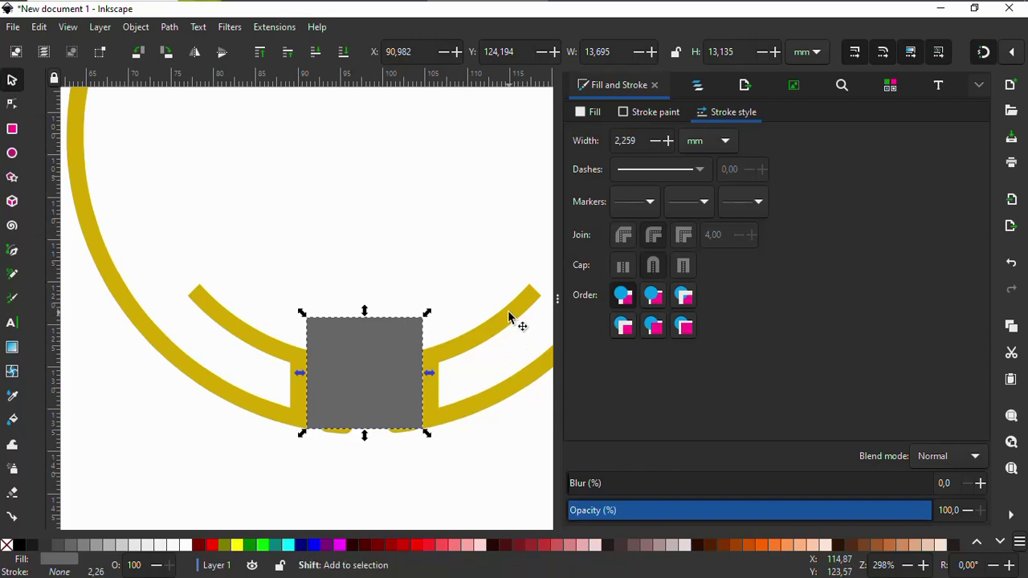
shift+click(509, 312)
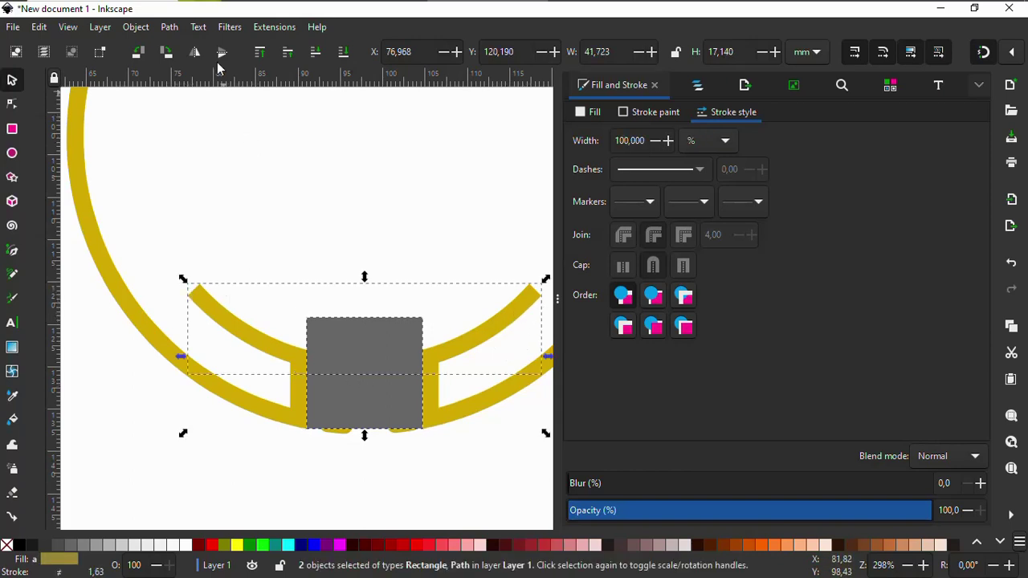
click(169, 28)
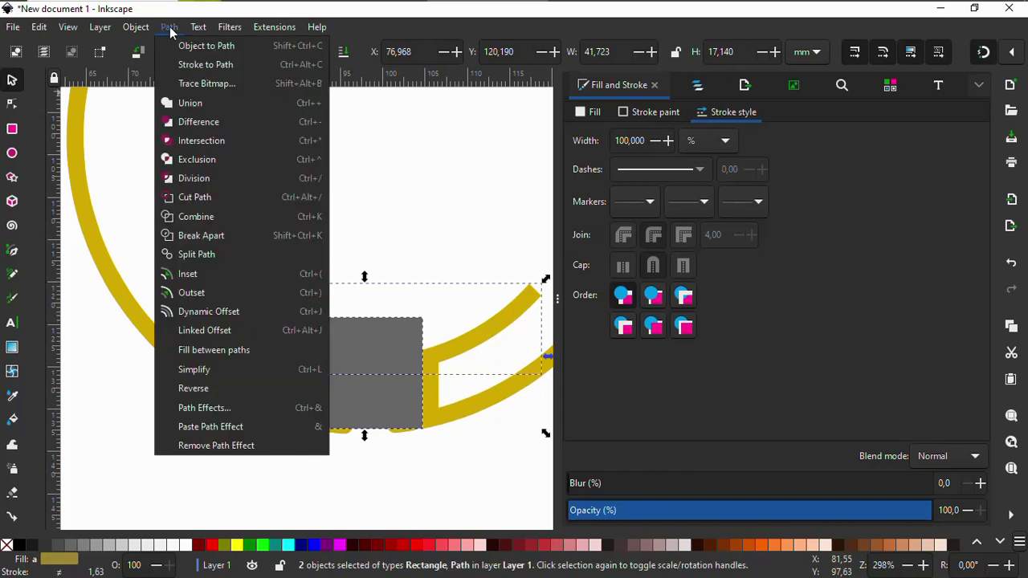
click(207, 122)
click(313, 424)
ctrl+scroll(321, 448, down, 4)
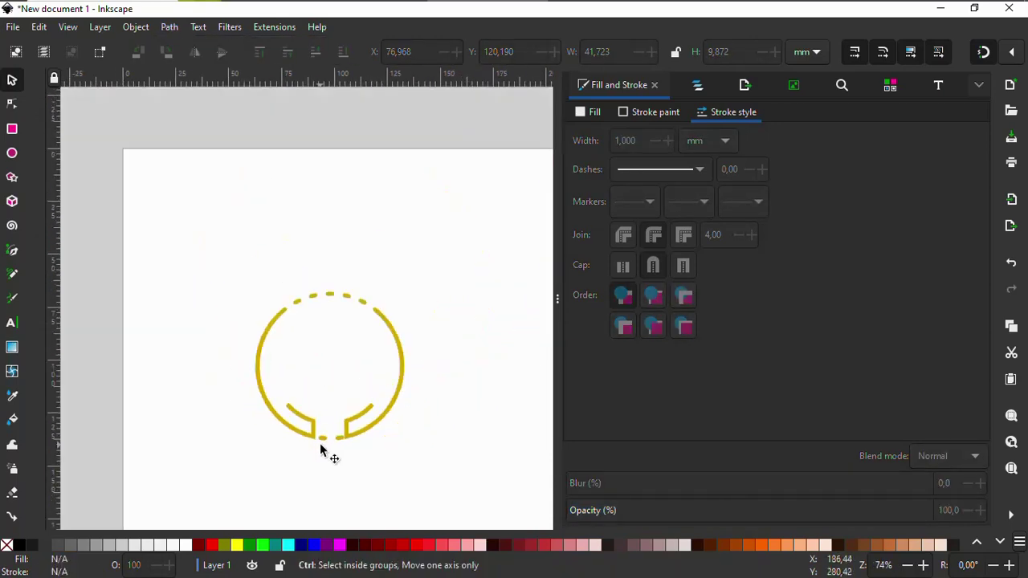
scroll(333, 441, up, 2)
scroll(335, 415, down, 4)
ctrl+scroll(335, 412, up, 1)
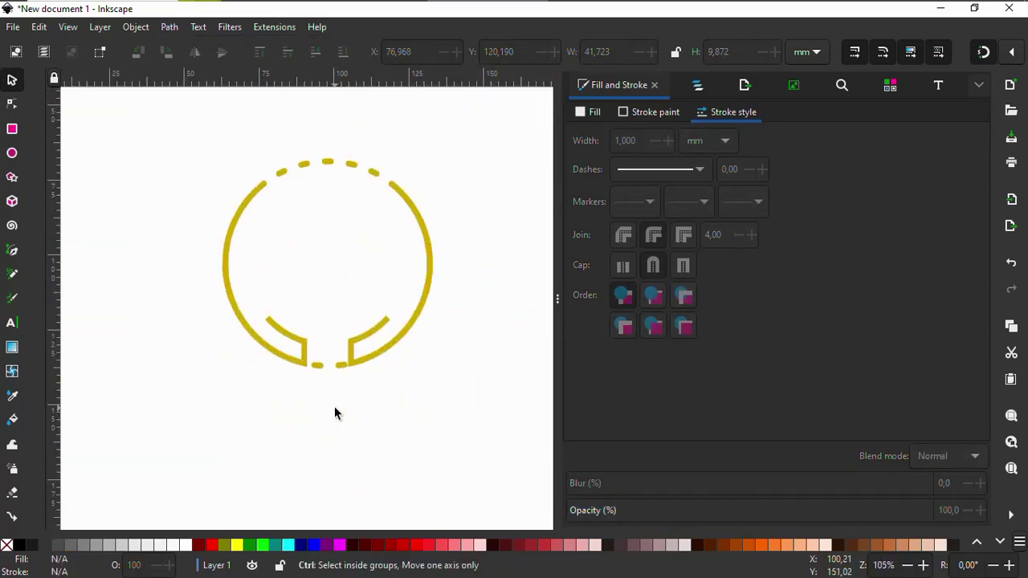
scroll(332, 390, up, 2)
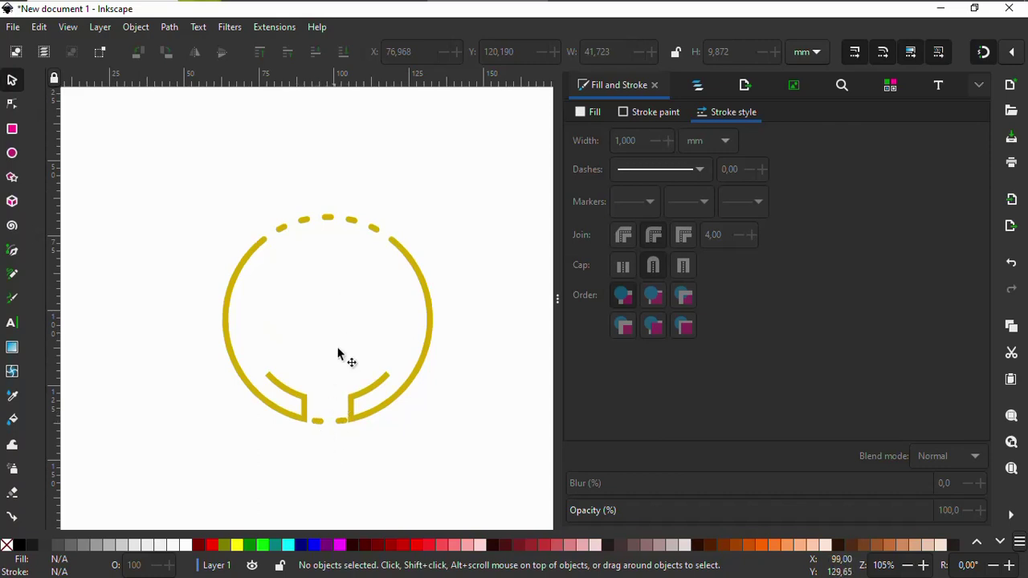
Convert the stroke of the partly dashed outer ring's dashed circle to a path
click(327, 224)
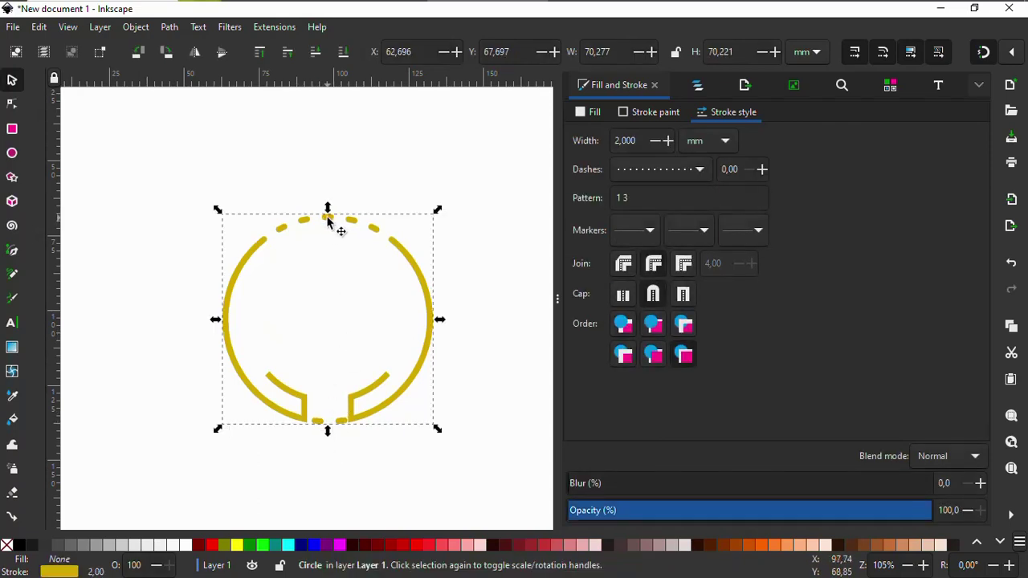
click(171, 29)
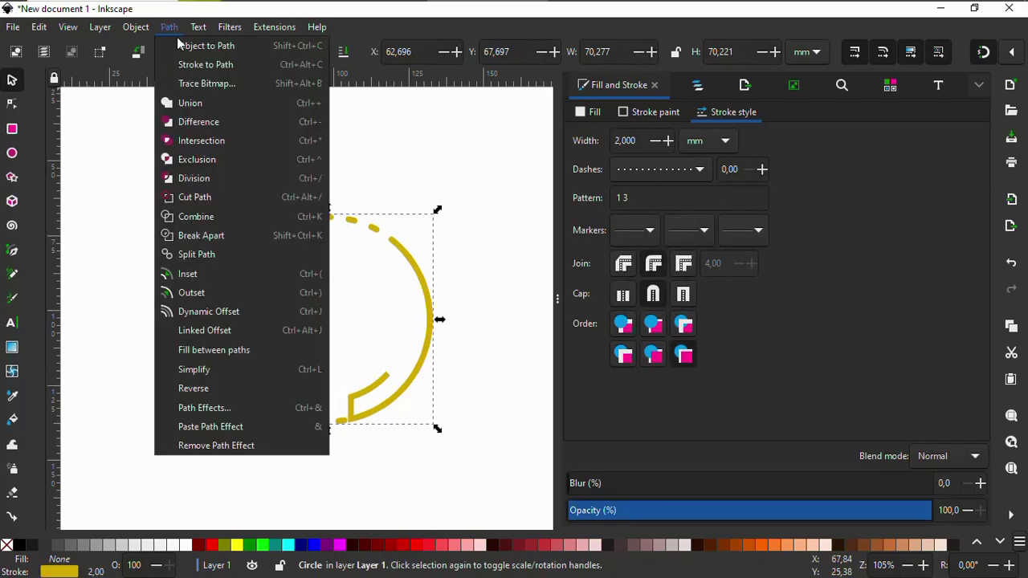
click(199, 71)
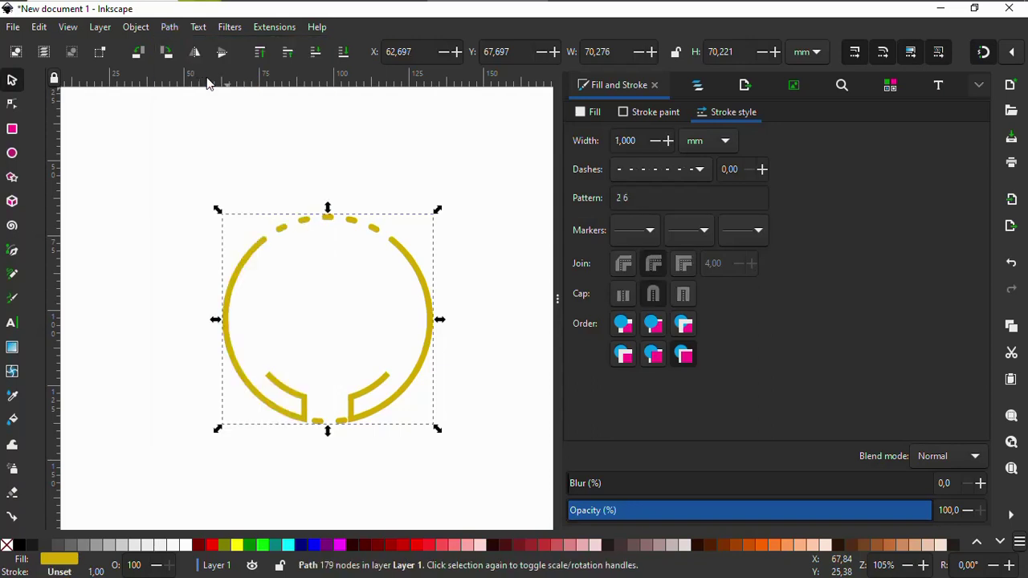
click(216, 172)
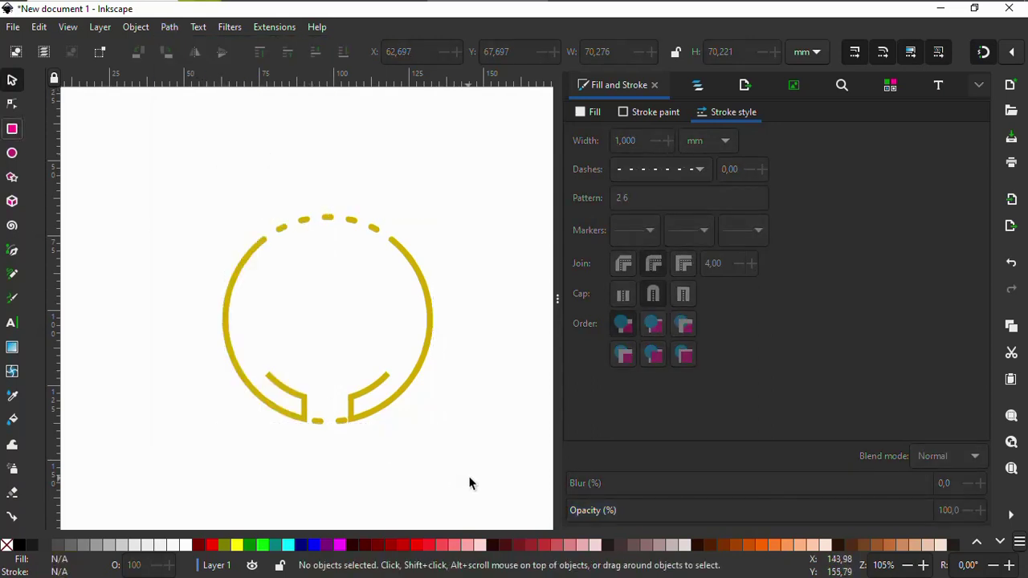
Draw a rectangle about 96.7 by 59.3 mm covering the lower part of the ring and the inner arcs
mouse_move(467, 489)
mouse_down()
mouse_move(305, 376)
mouse_move(141, 300)
mouse_up()
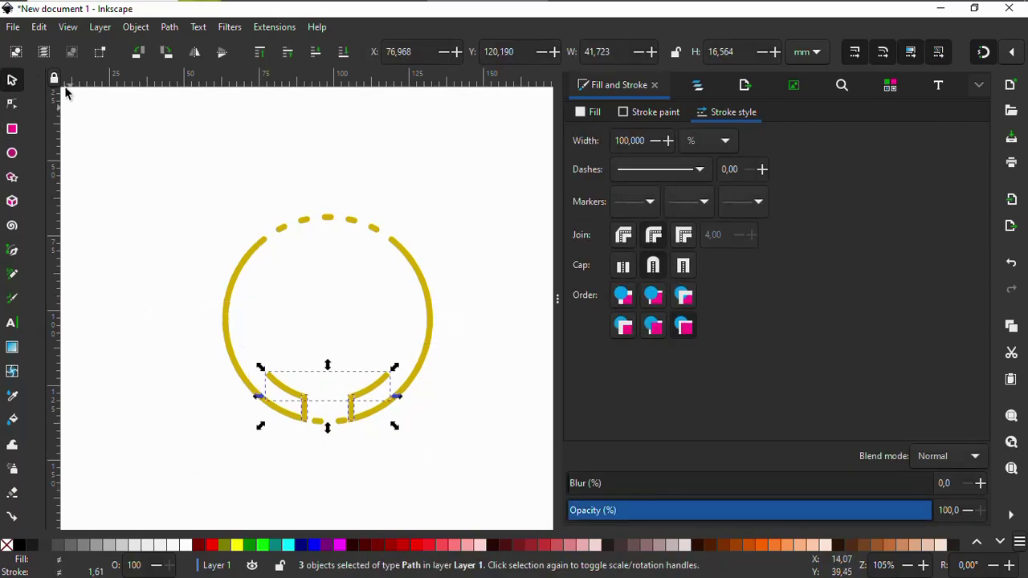
click(12, 129)
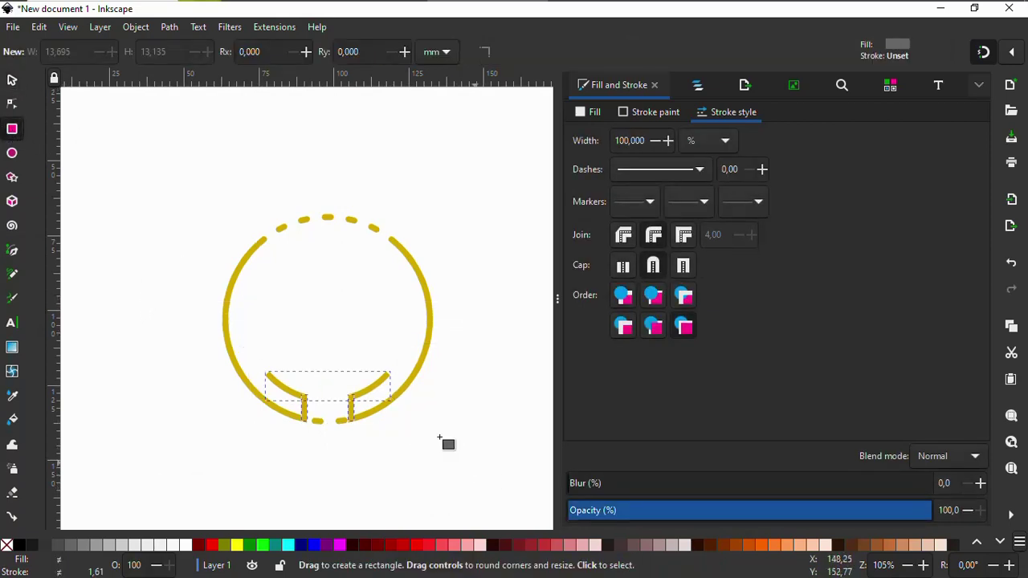
drag(481, 472, 191, 294)
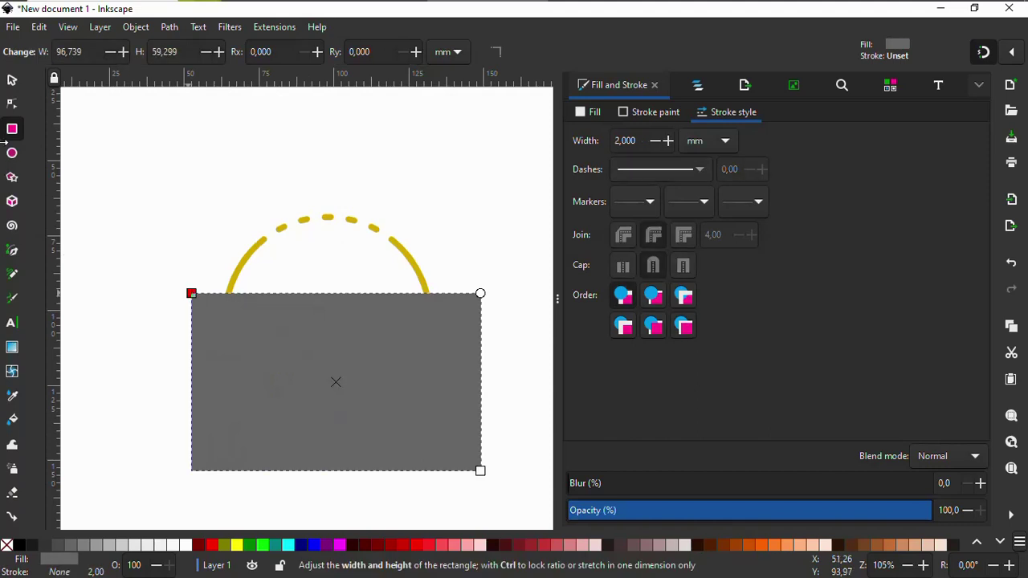
Subtract the large grey rectangle from the dashed circle path with Difference to remove the leftover dashes at its base
click(12, 80)
shift+click(327, 224)
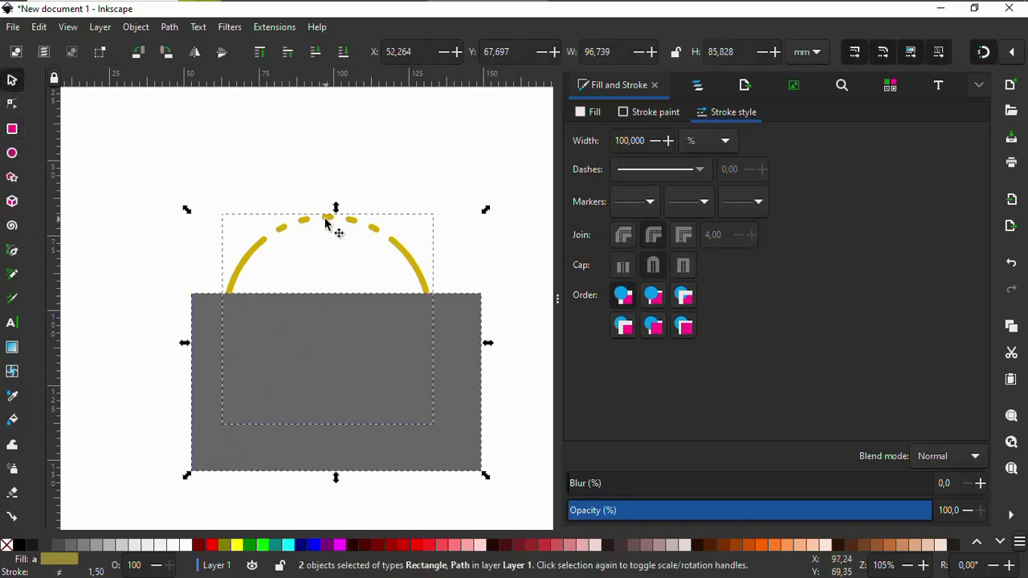
click(173, 27)
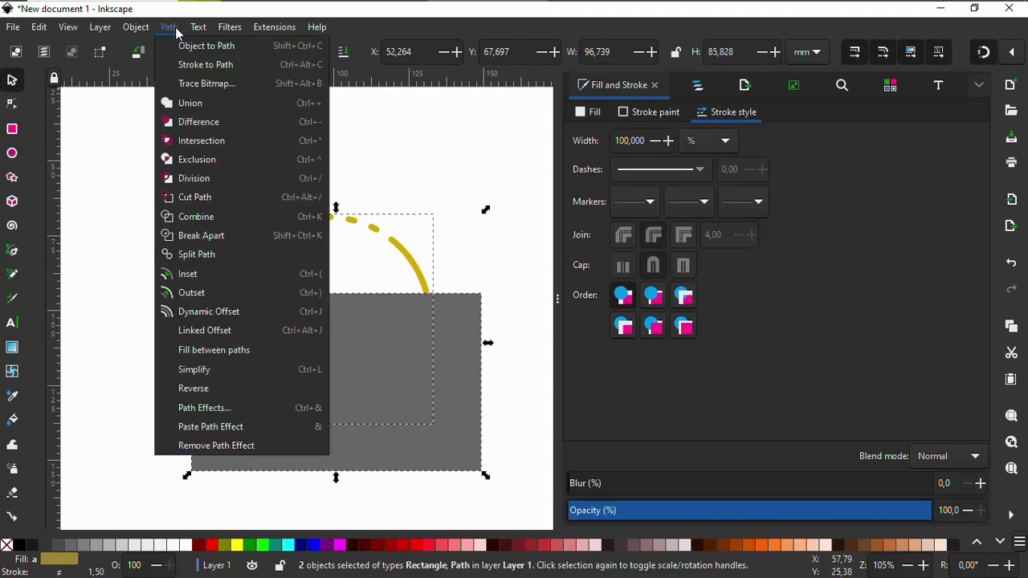
click(216, 120)
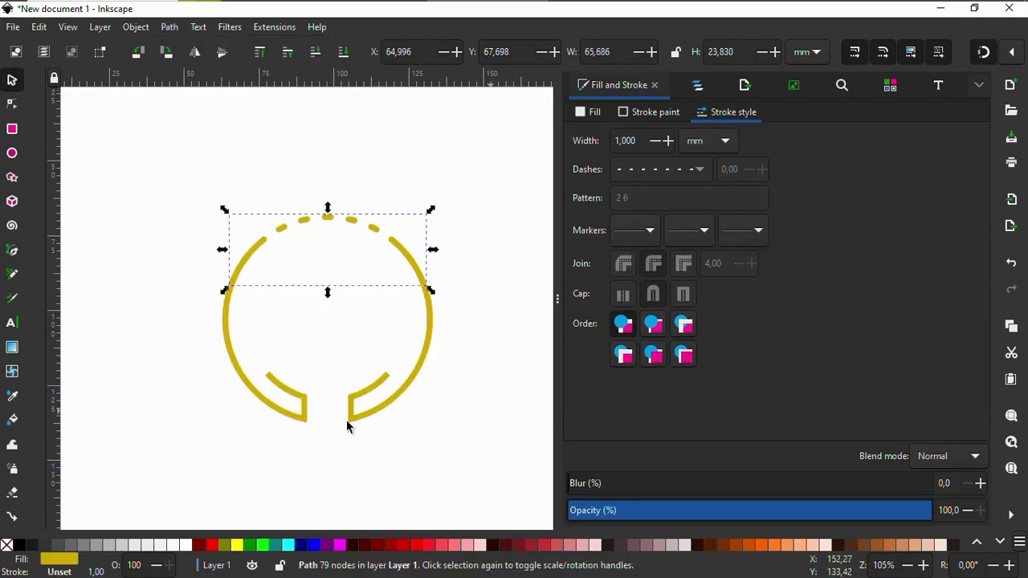
key(Escape)
Draw a rectangle about 22.4 by 23.5 mm in the middle of the ring for the cup body
ctrl+scroll(330, 218, up, 1)
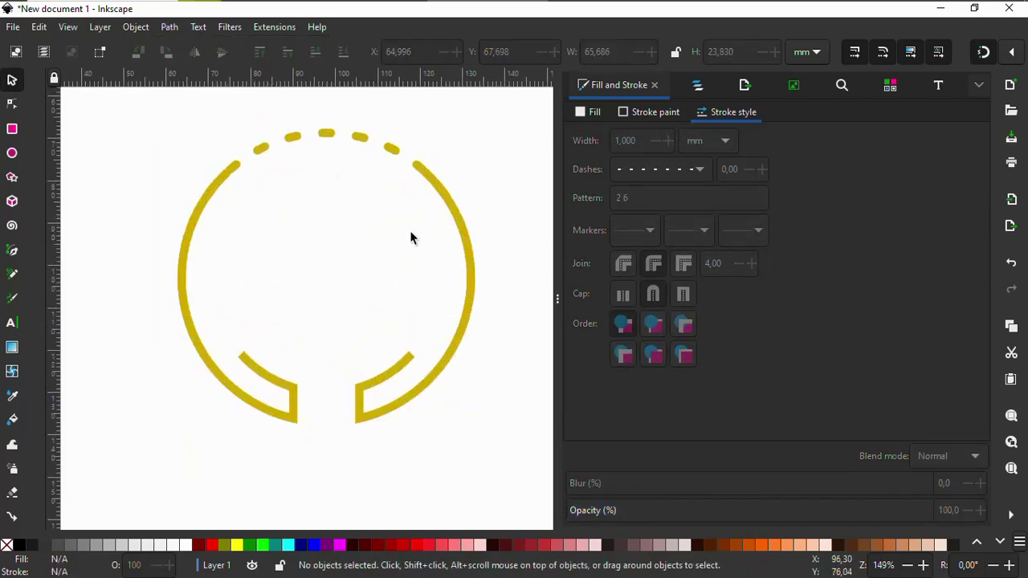
scroll(358, 284, up, 1)
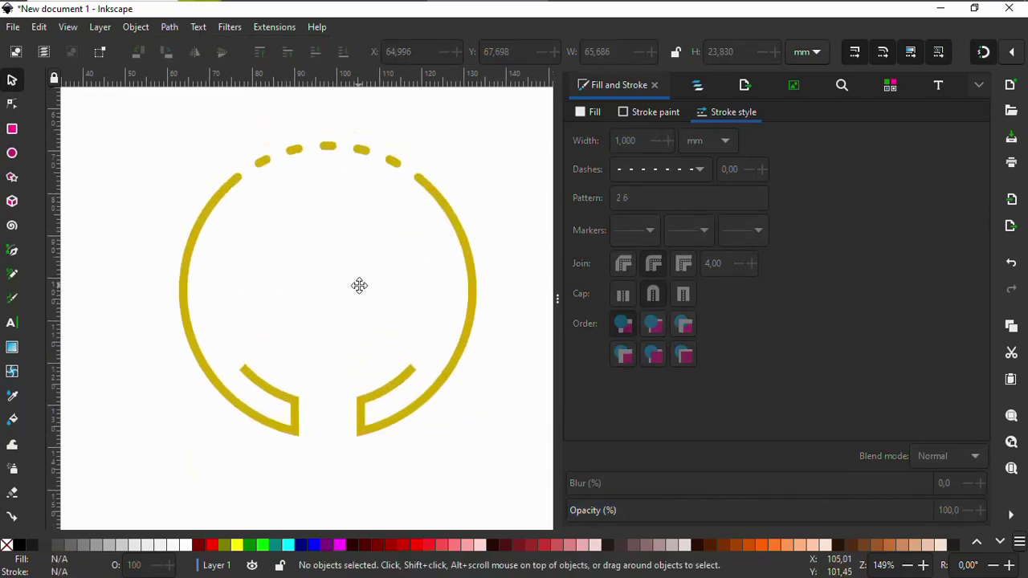
click(12, 130)
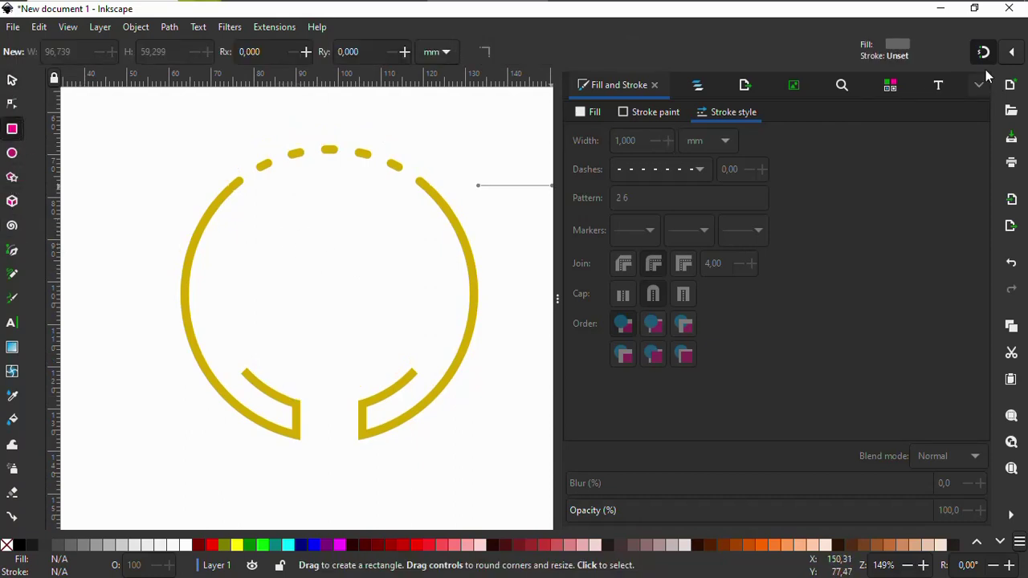
mouse_move(283, 227)
mouse_down()
mouse_move(336, 306)
mouse_move(378, 325)
mouse_up()
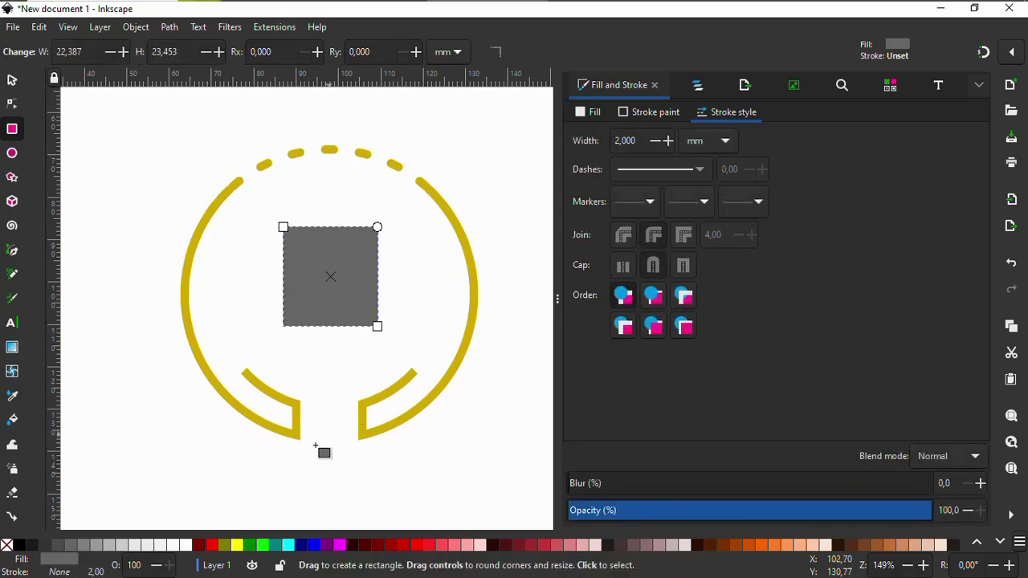
Give the central rectangle a near-black stroke and round its corners to a radius of about 5.4 mm
right_click(35, 548)
click(73, 475)
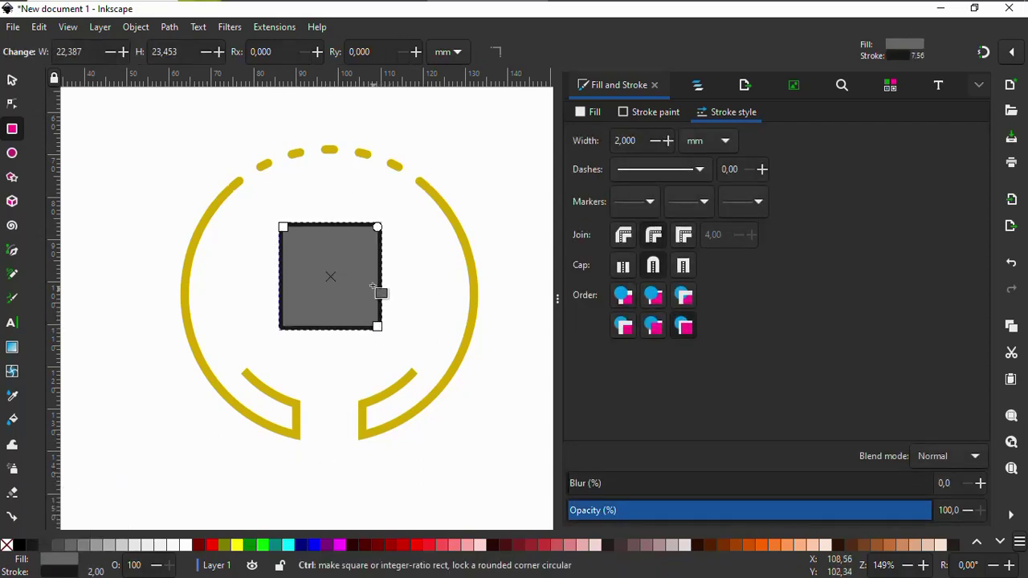
scroll(383, 292, up, 1)
drag(382, 206, 381, 236)
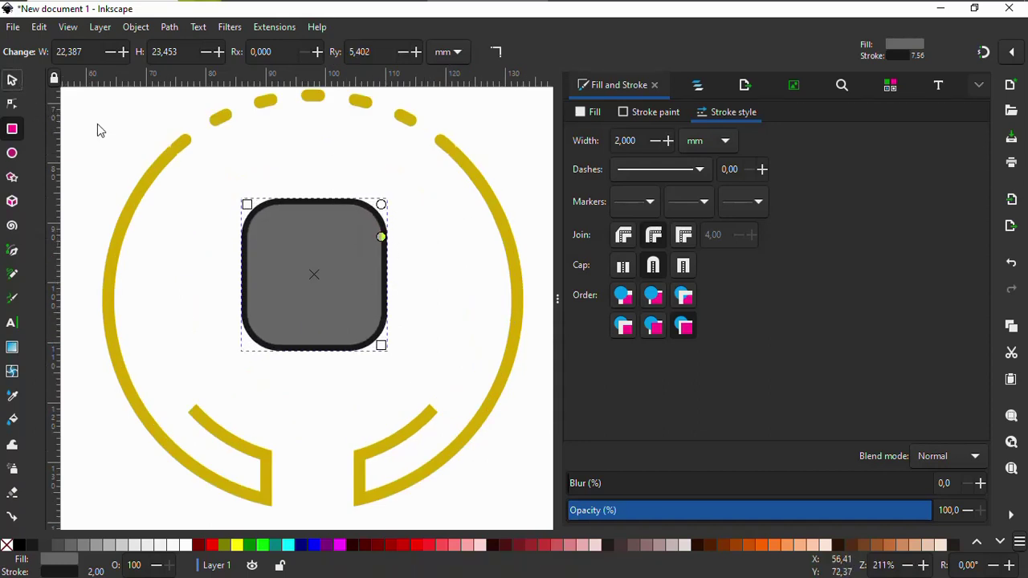
Narrow the rounded rectangle to about 22.3 mm wide, keeping its left edge in place
click(12, 80)
drag(392, 277, 377, 272)
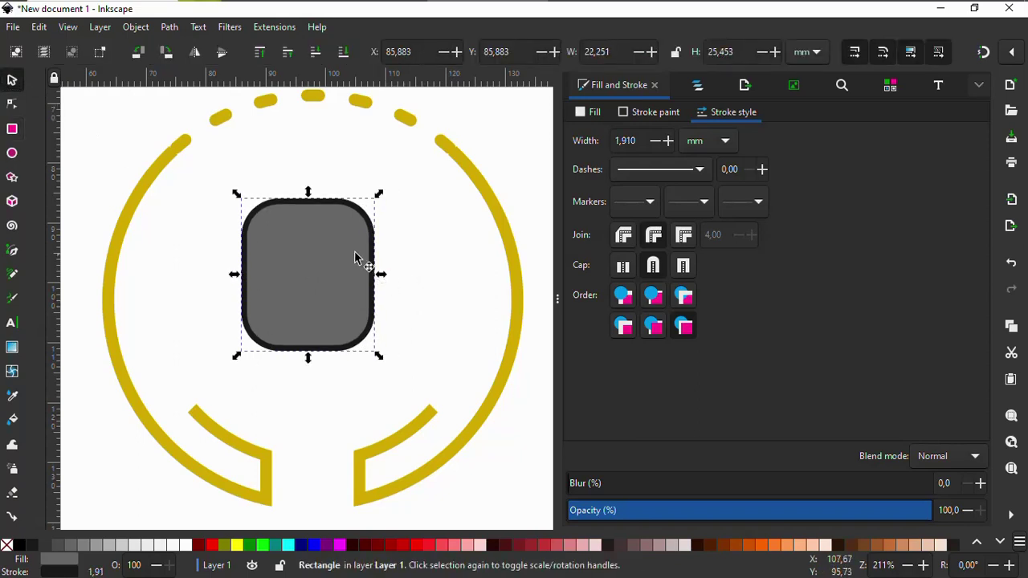
click(115, 136)
Draw a wide rounded rectangle about 67 by 20 mm across the ring, covering the upper part of the cup body
key(r)
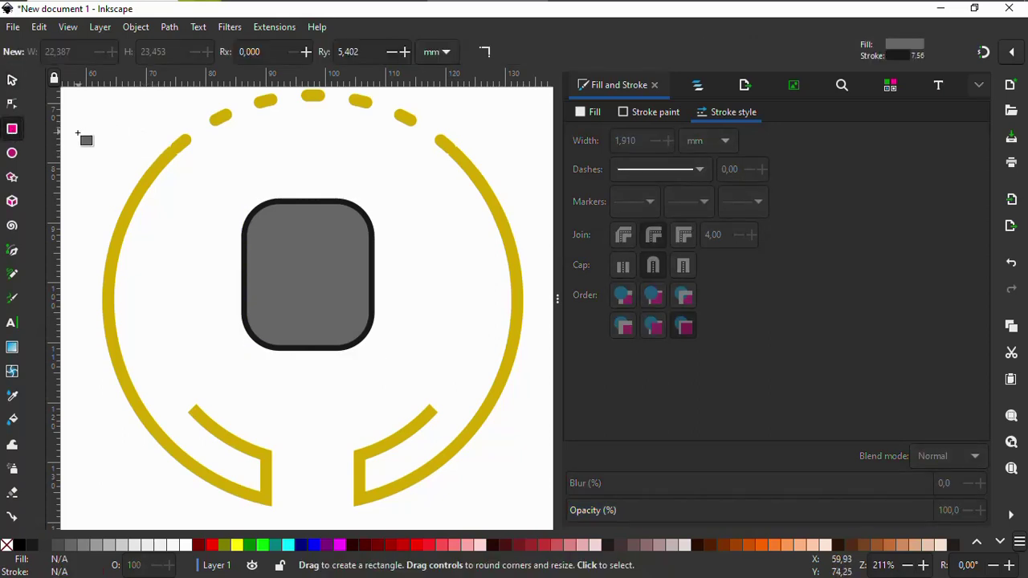
mouse_move(110, 128)
mouse_down()
mouse_move(394, 236)
mouse_move(516, 256)
mouse_up()
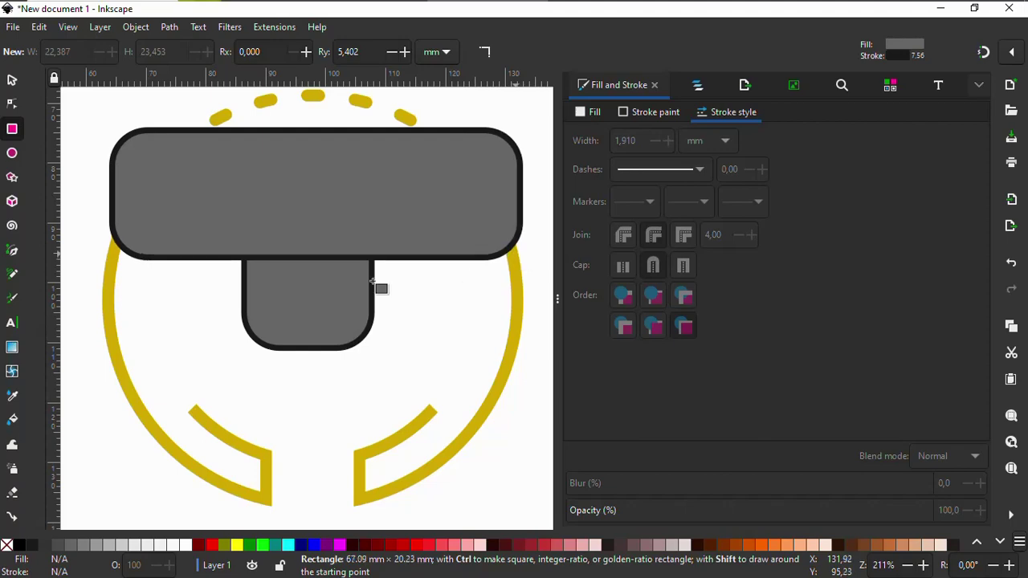
ctrl+scroll(371, 287, up, 1)
key(s)
ctrl+scroll(294, 259, down, 1)
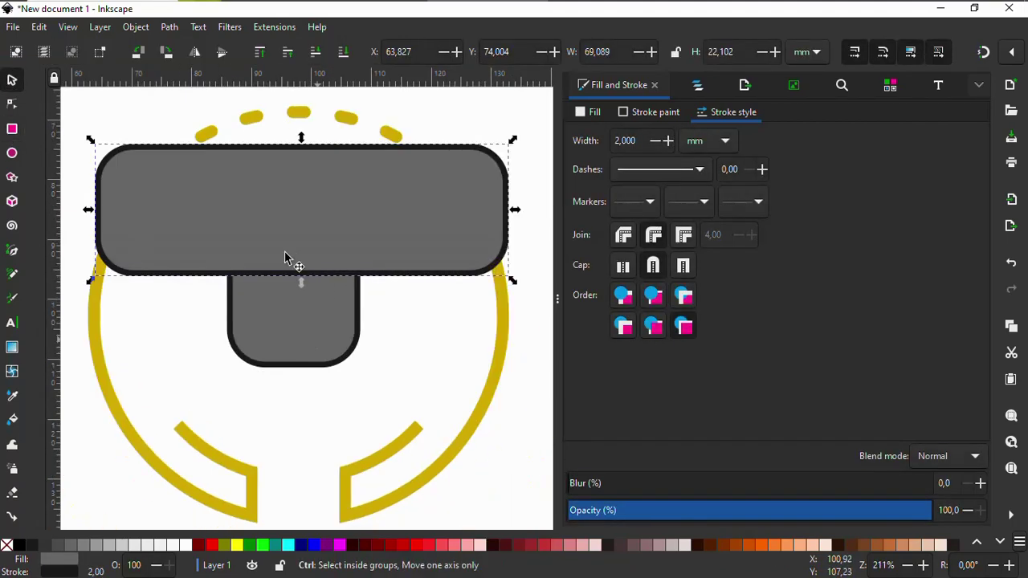
Duplicate the rounded cup-body rectangle and move the copy to the right of the original
click(313, 338)
right_click(308, 330)
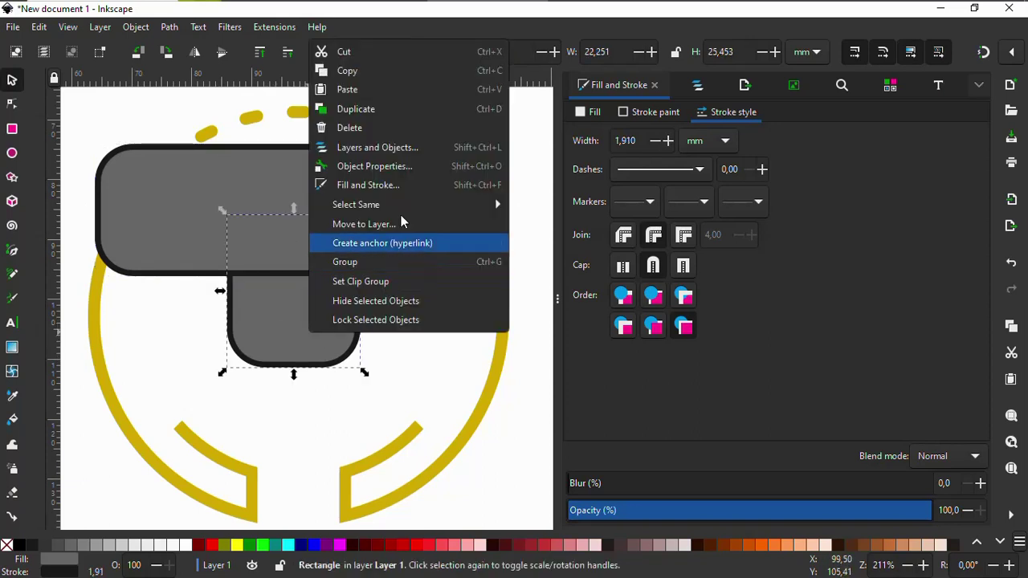
click(408, 110)
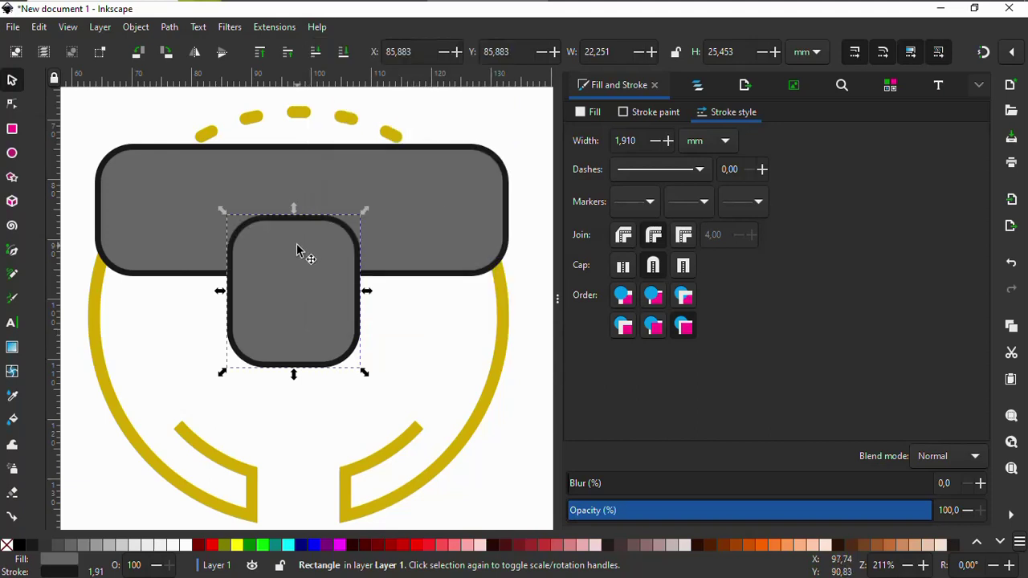
drag(284, 242, 430, 270)
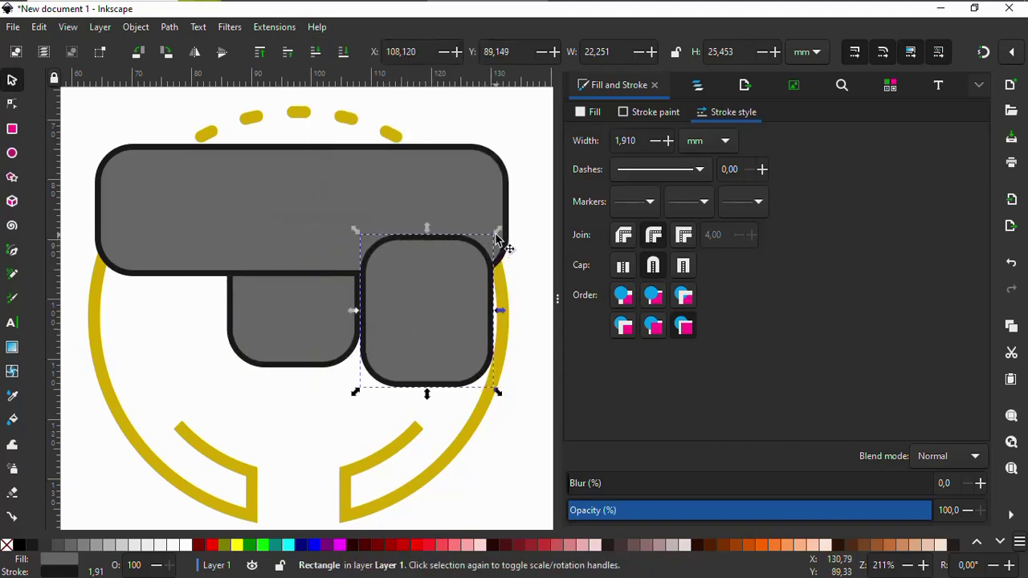
Shrink the copied rectangle to about 7 by 7.7 mm and place it over the cup body's right edge as a handle
drag(496, 235, 365, 310)
scroll(366, 309, up, 1)
scroll(366, 307, up, 1)
scroll(374, 306, down, 1)
click(397, 303)
key(r)
click(12, 80)
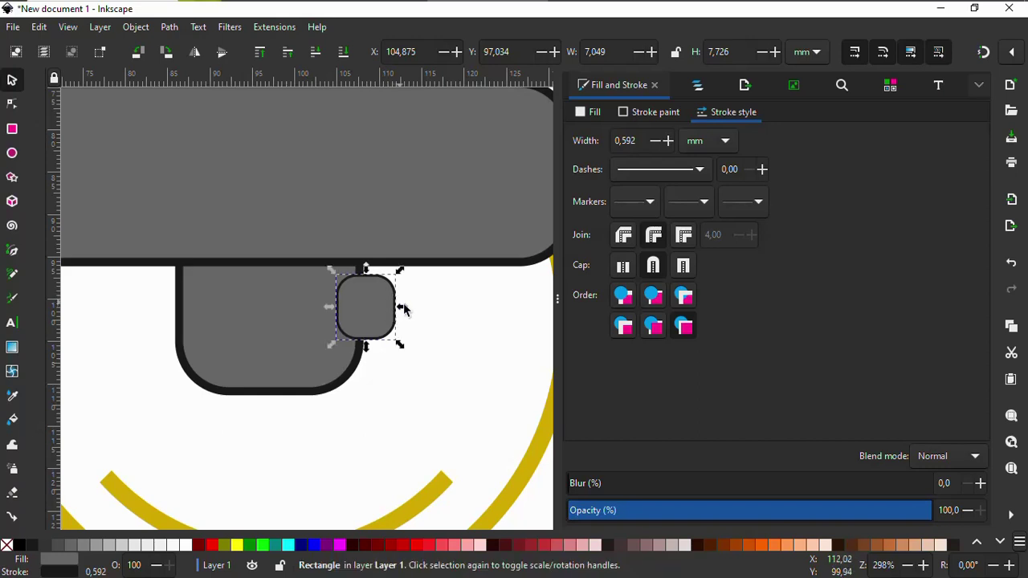
click(404, 313)
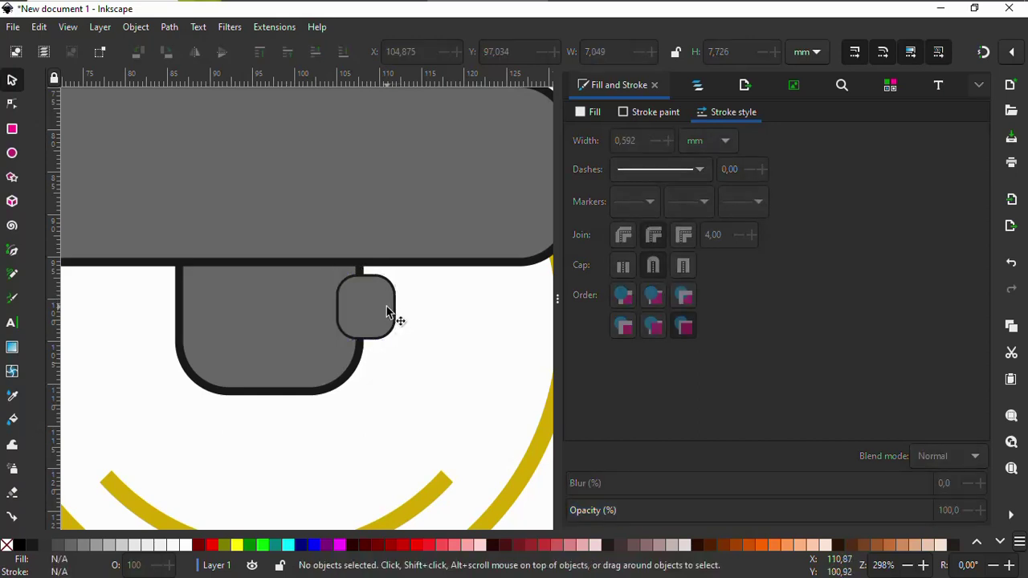
click(387, 311)
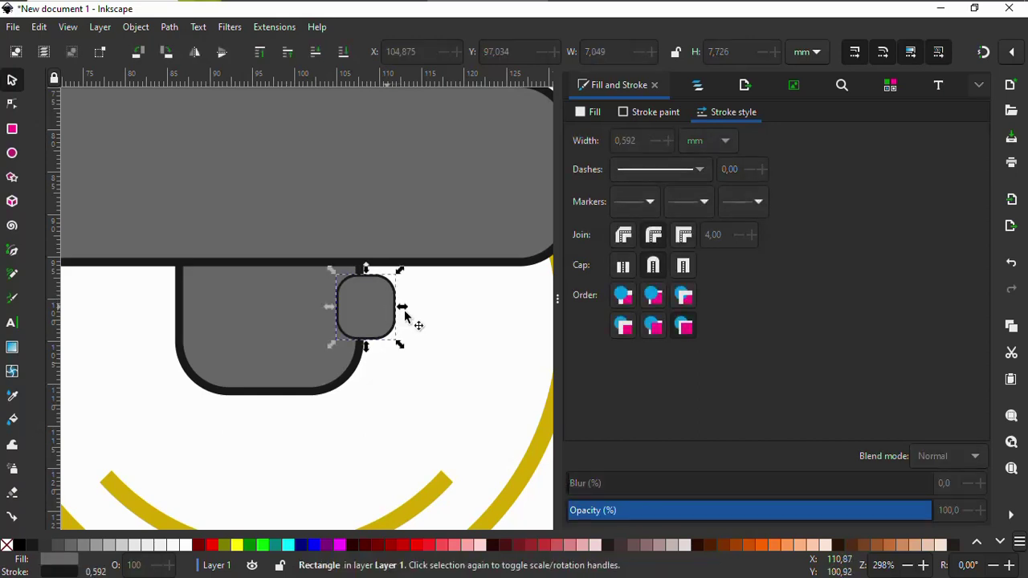
Set the cup body's stroke width to 2 mm
click(255, 341)
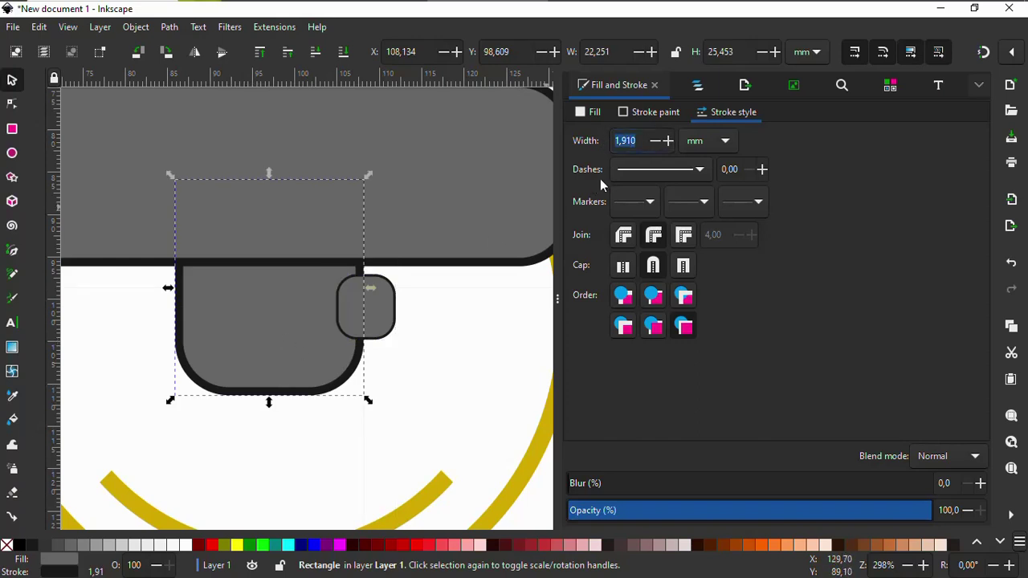
ctrl+scroll(494, 293, down, 4)
ctrl+scroll(448, 317, up, 1)
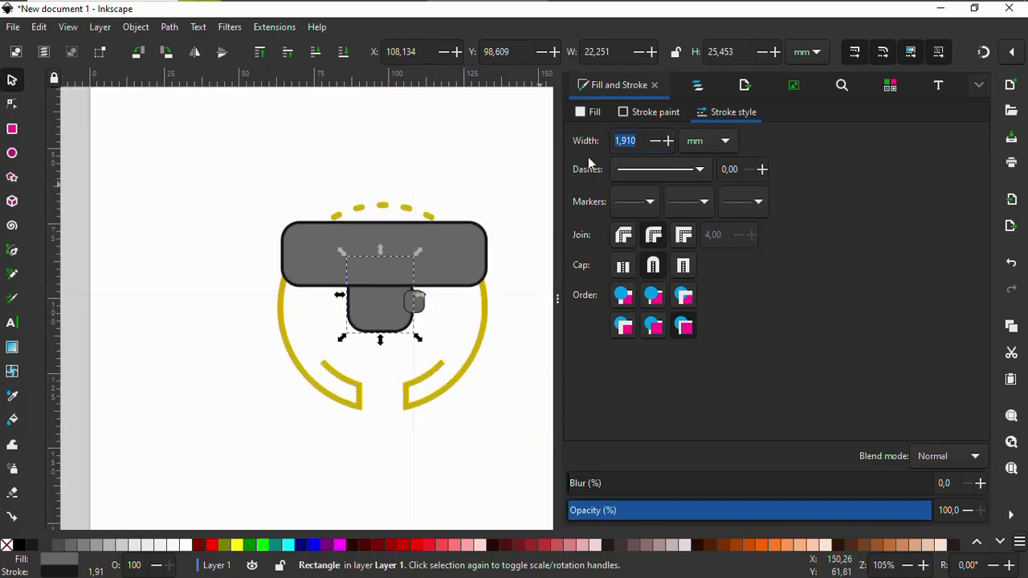
text(2)
key(Return)
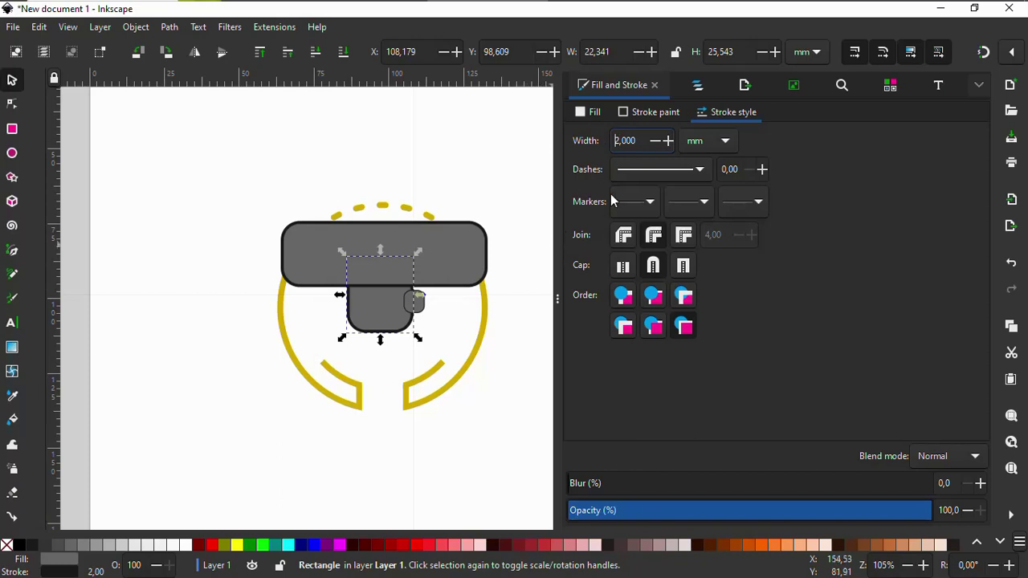
Set the small handle rectangle's stroke width to 2 mm and move it slightly right and down
click(423, 309)
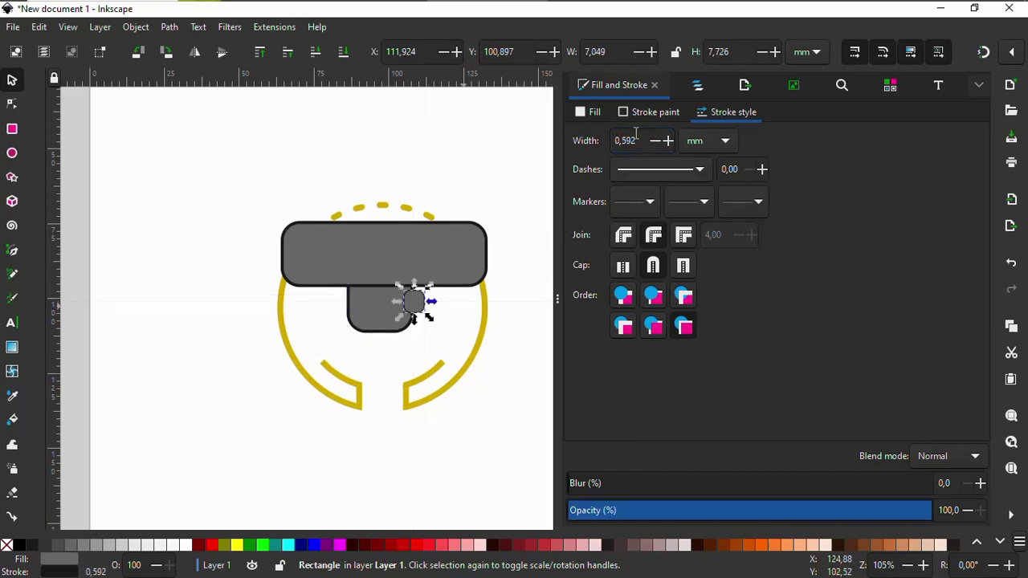
text(2)
key(Return)
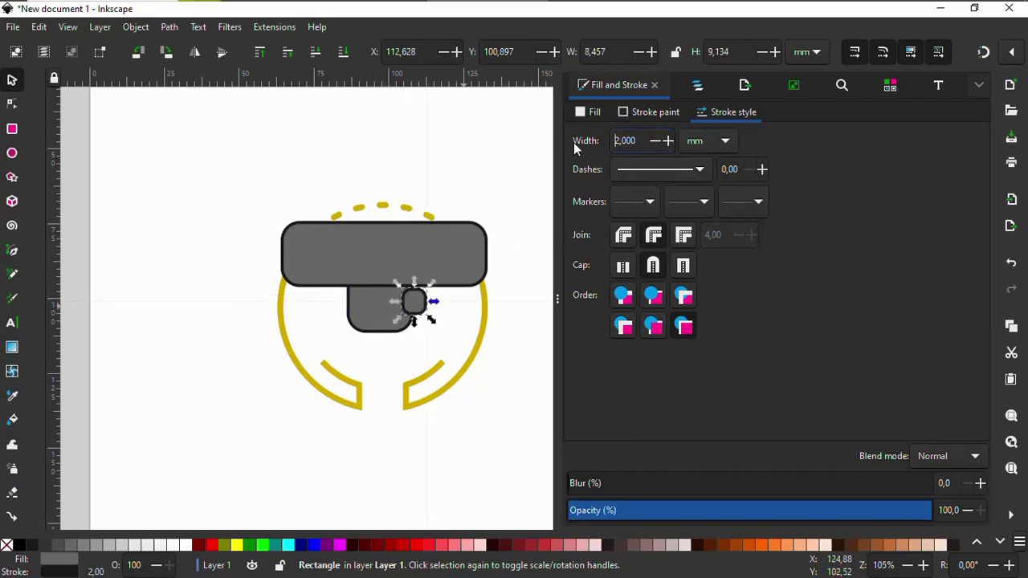
ctrl+scroll(417, 307, up, 3)
drag(405, 297, 408, 299)
ctrl+scroll(339, 250, down, 2)
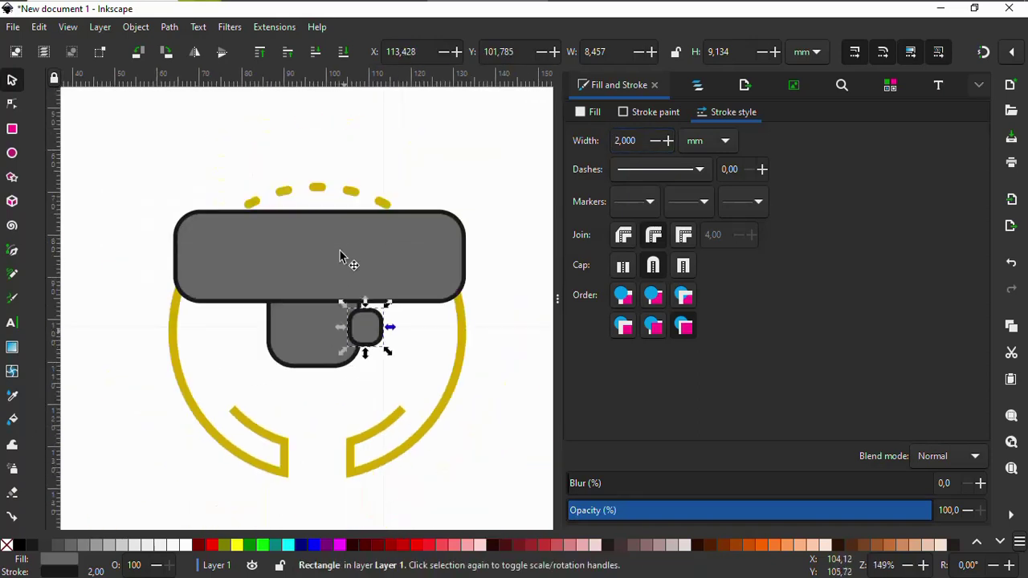
Subtract the wide rectangle from the cup body with Difference to give the cup a flat rim
click(340, 247)
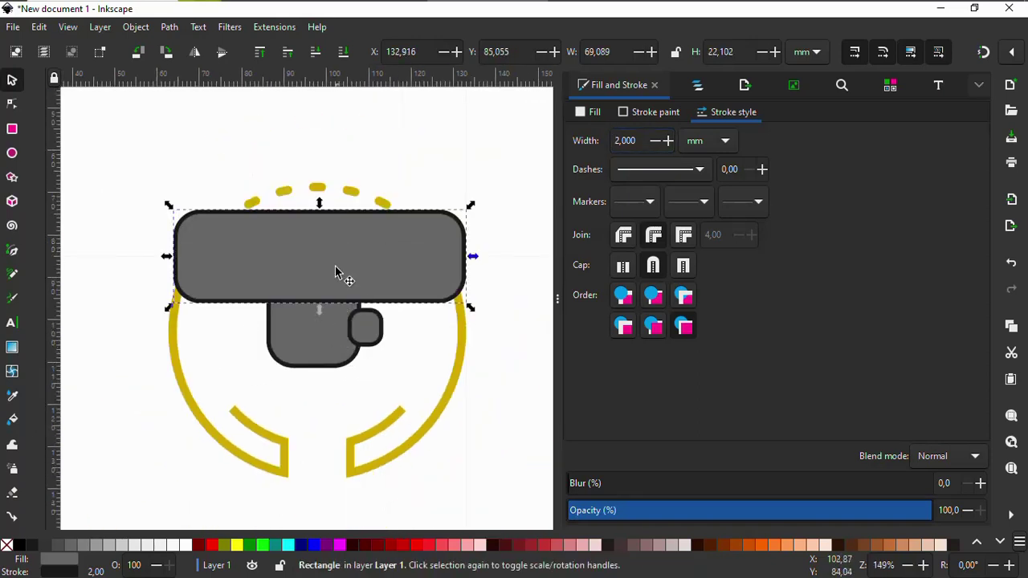
shift+click(317, 361)
click(170, 27)
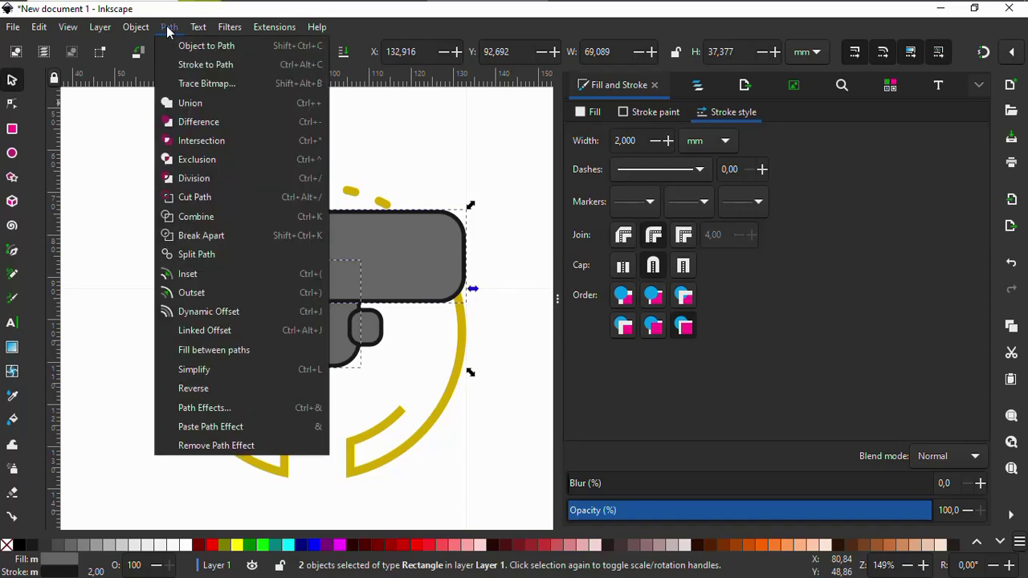
click(199, 120)
scroll(343, 326, up, 2)
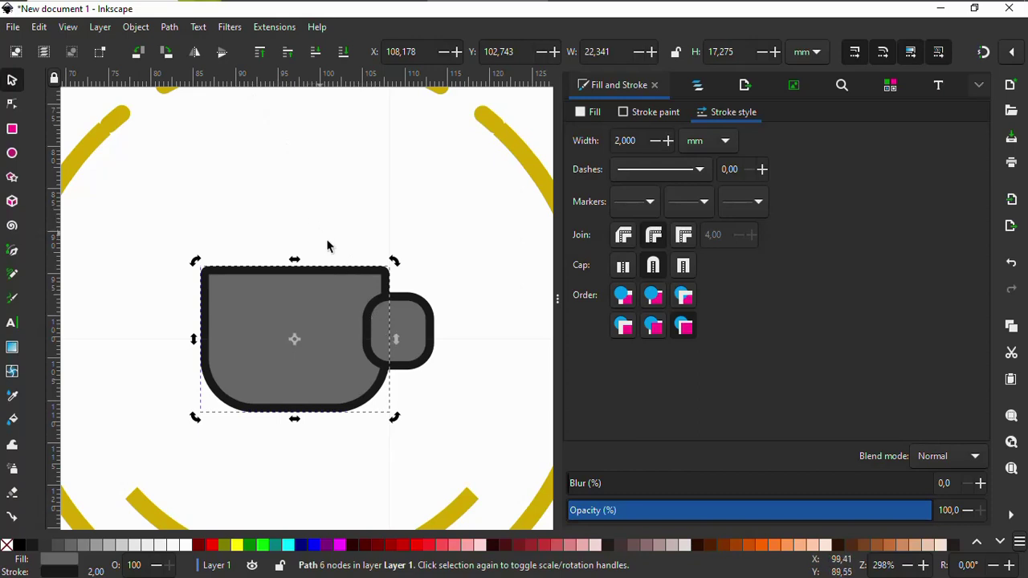
Duplicate the cup body and subtract the copy from the handle rectangle with Difference
right_click(331, 314)
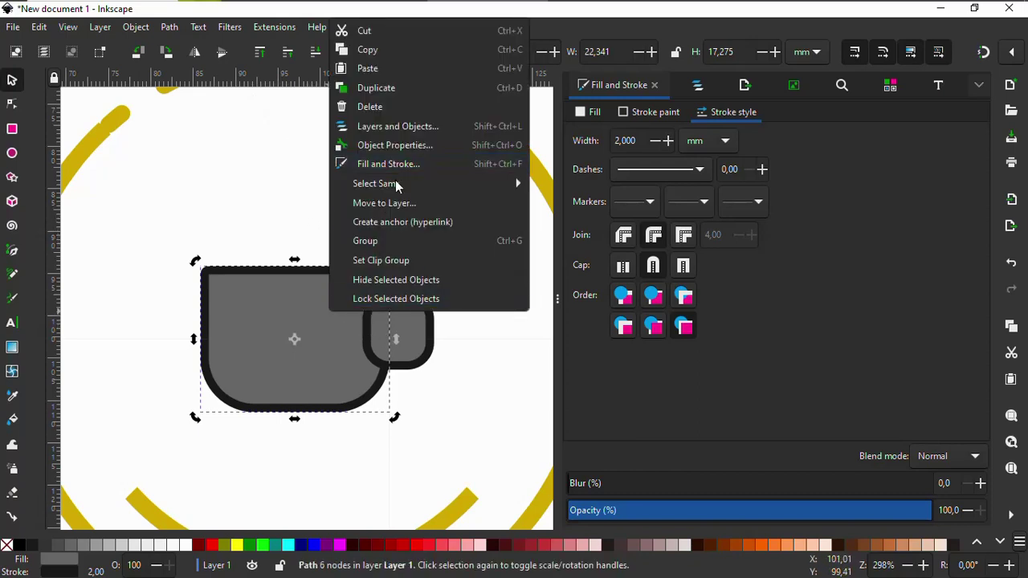
click(383, 89)
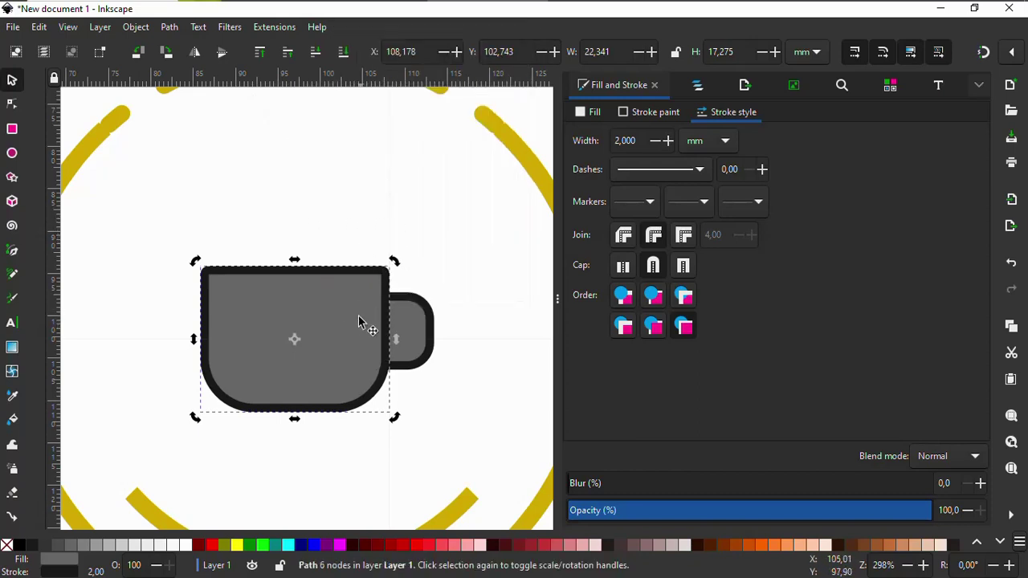
shift+click(429, 334)
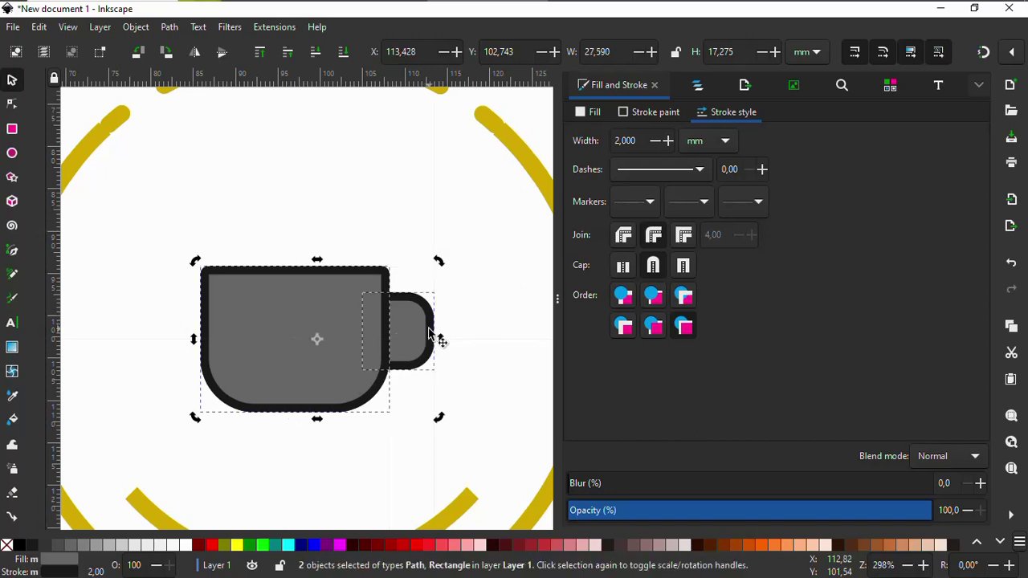
click(169, 29)
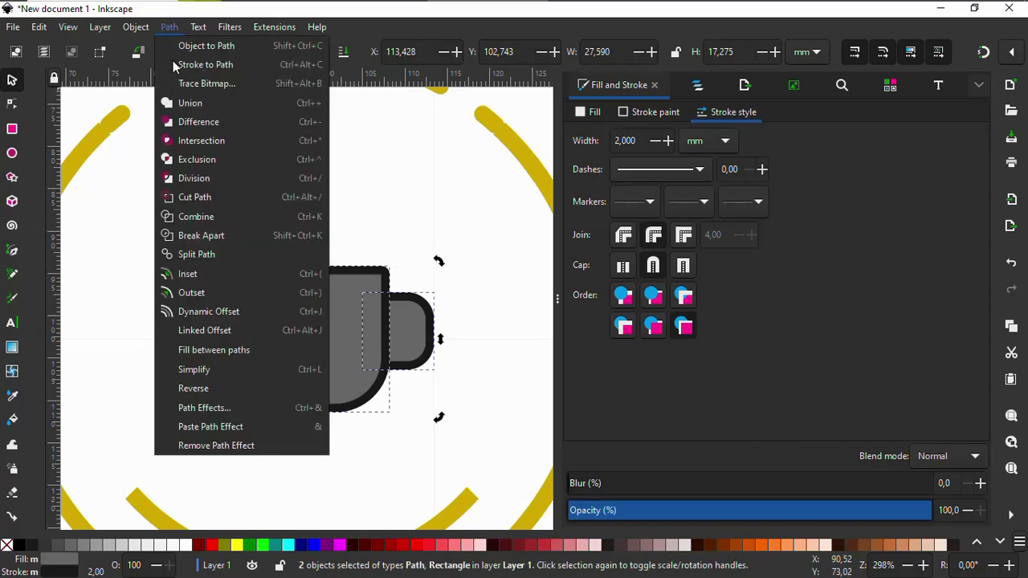
click(201, 122)
click(450, 289)
Move the trimmed handle right so its inner edge overlaps the cup body's right wall
scroll(404, 335, up, 2)
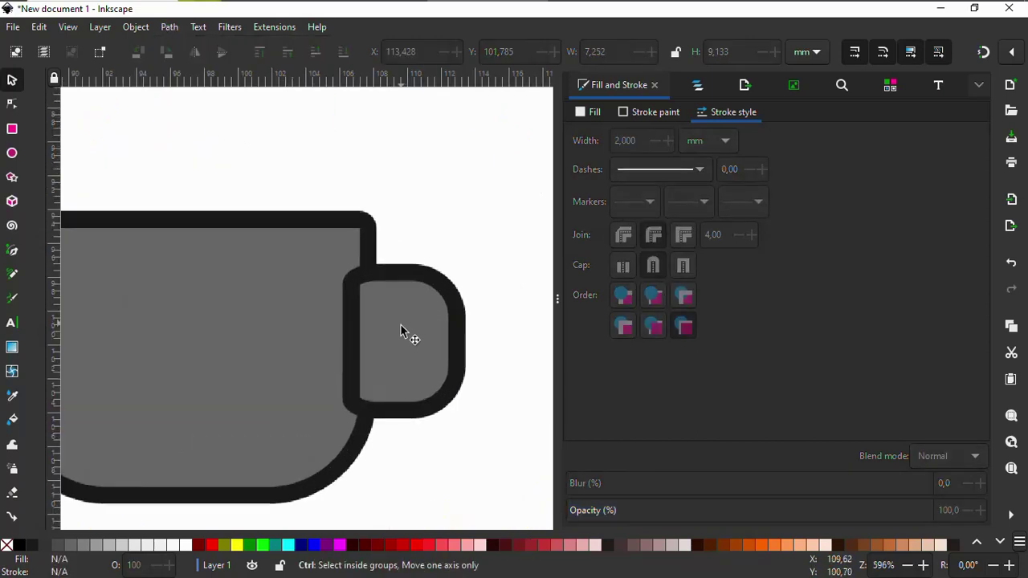
scroll(417, 293, down, 1)
scroll(403, 277, up, 3)
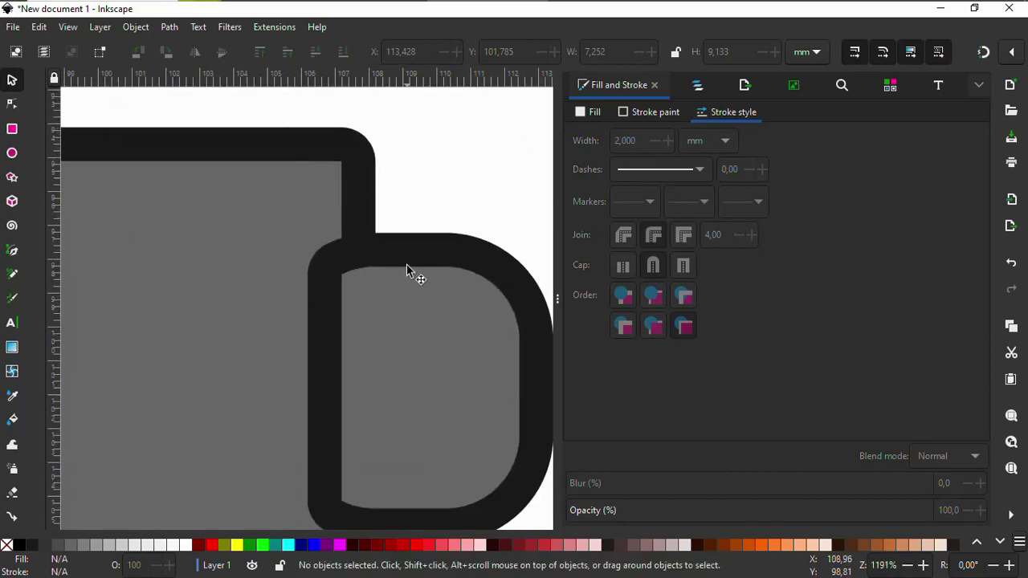
click(395, 252)
drag(382, 254, 447, 245)
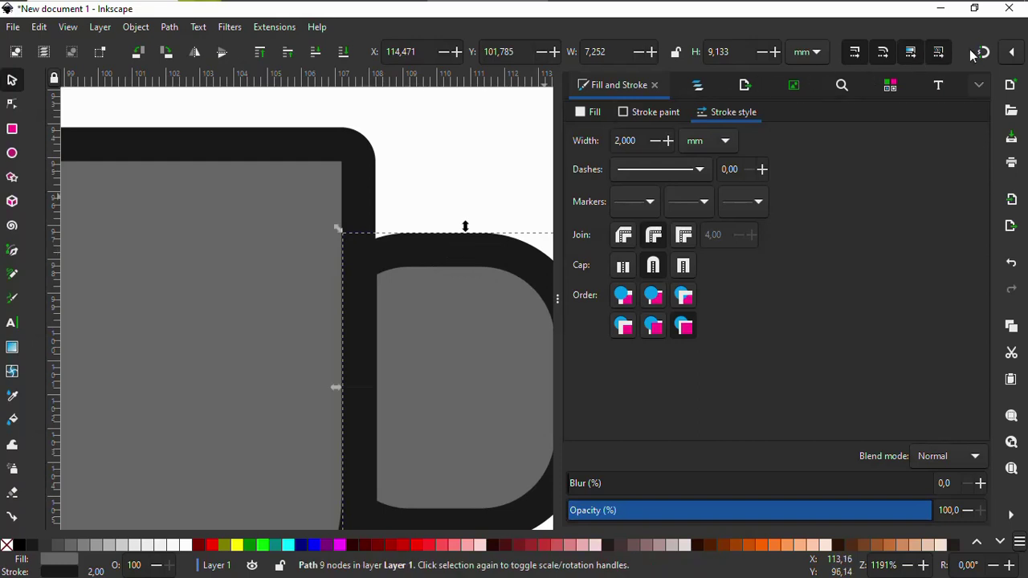
click(414, 251)
scroll(353, 381, up, 4)
scroll(363, 383, up, 1)
click(375, 377)
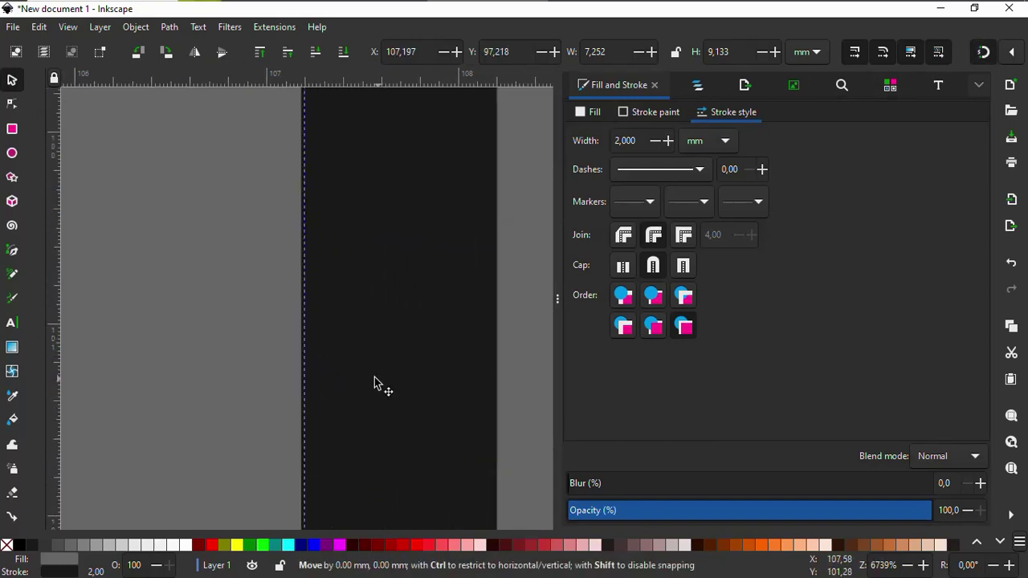
drag(375, 377, 378, 381)
drag(357, 426, 332, 291)
scroll(310, 475, up, 4)
scroll(332, 292, down, 13)
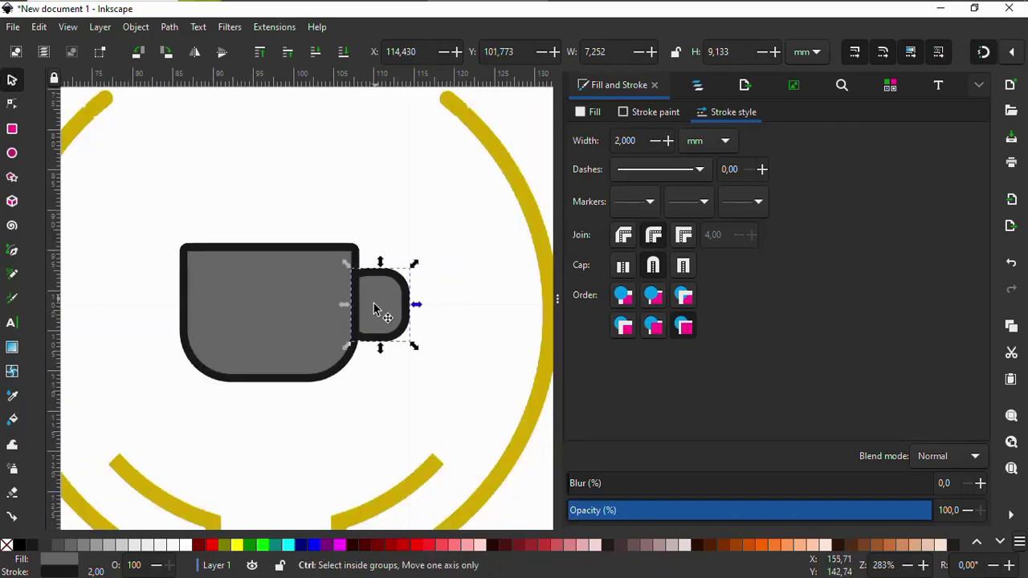
Remove the fill from the cup body and the handle, keeping only their outlines
shift+click(269, 310)
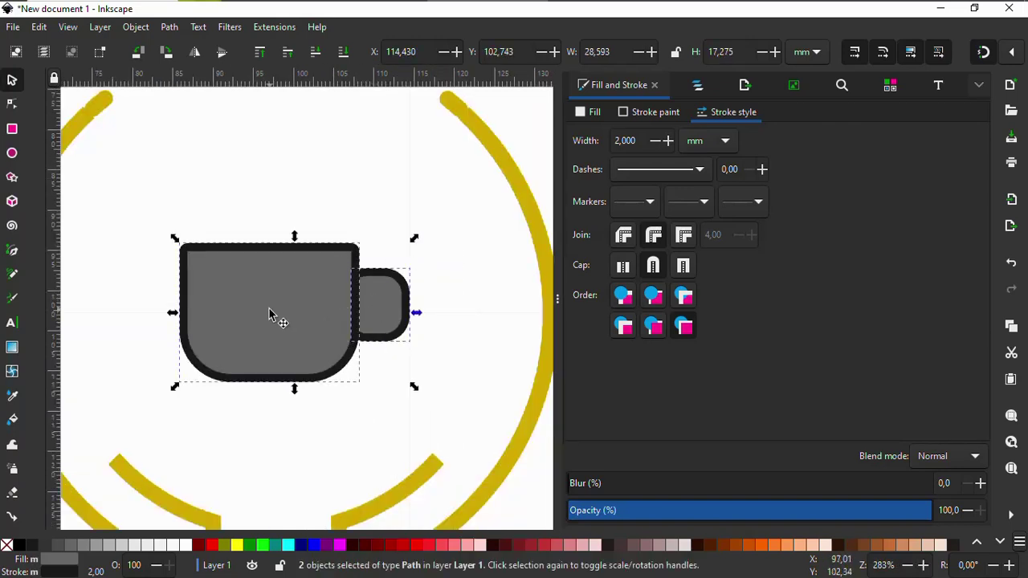
click(7, 547)
scroll(386, 265, down, 3)
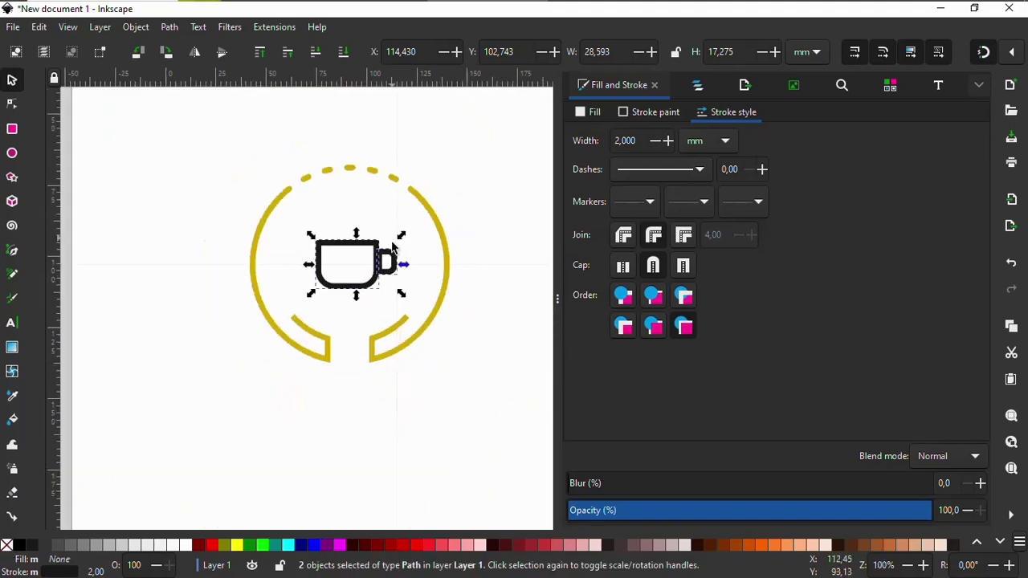
Move the cup body and handle down together about 9 mm, to just above the inner arcs
scroll(354, 241, up, 2)
drag(300, 217, 532, 379)
mouse_move(447, 305)
mouse_down()
mouse_move(451, 325)
mouse_move(452, 310)
mouse_up()
scroll(339, 281, down, 3)
click(524, 380)
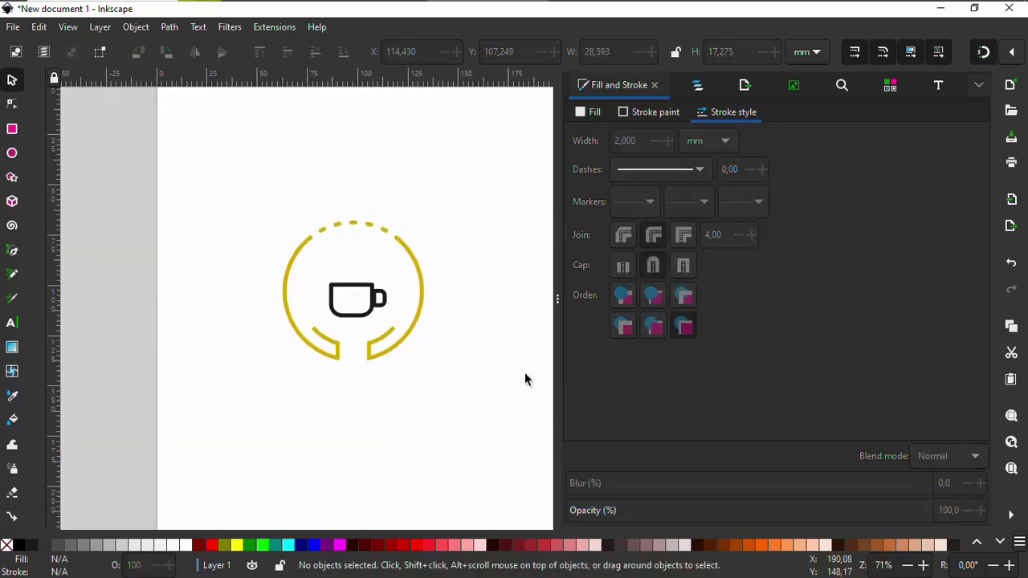
scroll(371, 285, up, 2)
drag(275, 239, 447, 350)
key(Down)
key(Down)
key(Down)
key(Down)
key(Down)
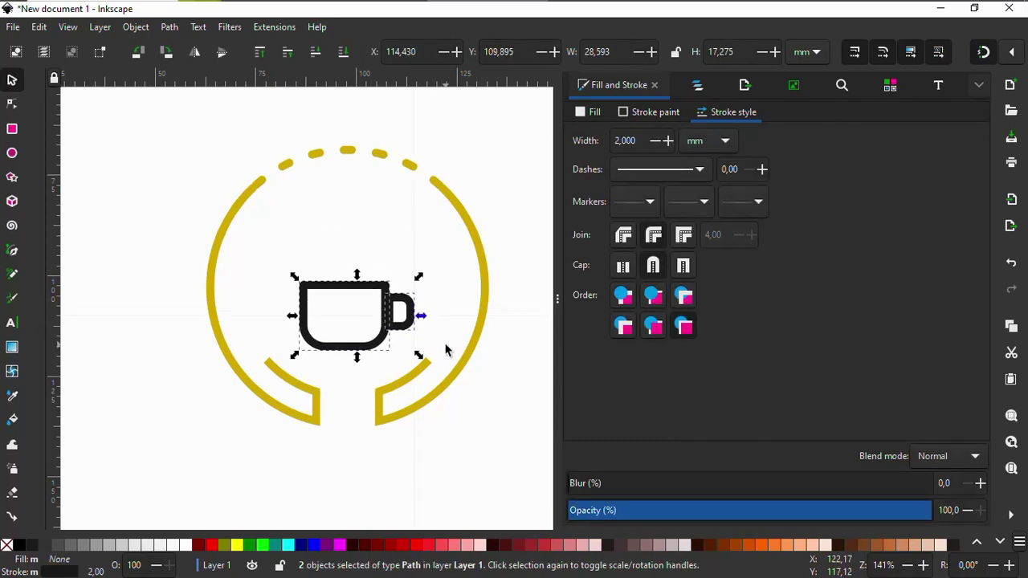
Draw a circle with a radius of about 2.6 mm above the left part of the cup's rim
click(12, 152)
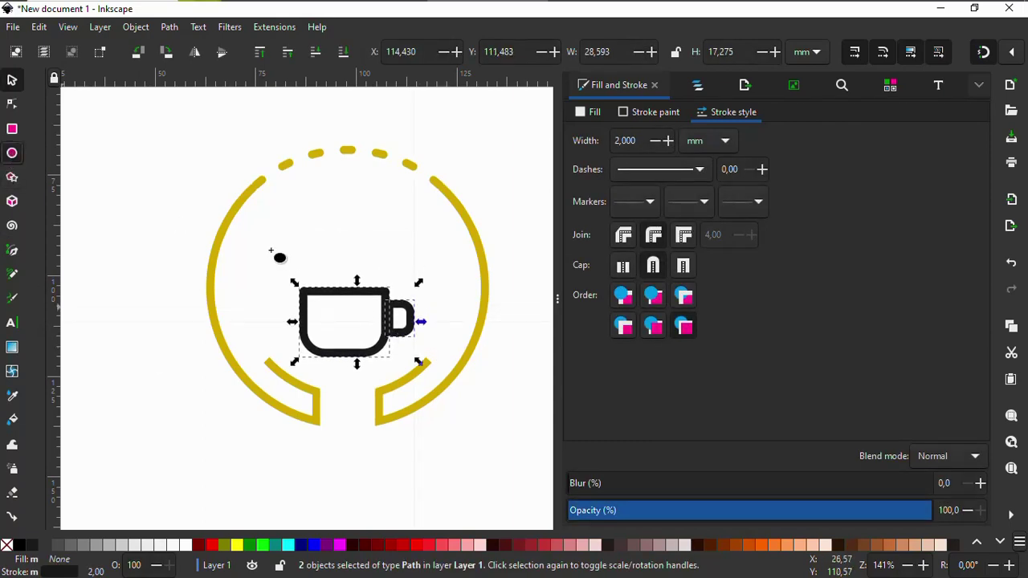
scroll(328, 259, up, 4)
drag(324, 249, 367, 297)
scroll(171, 377, down, 3)
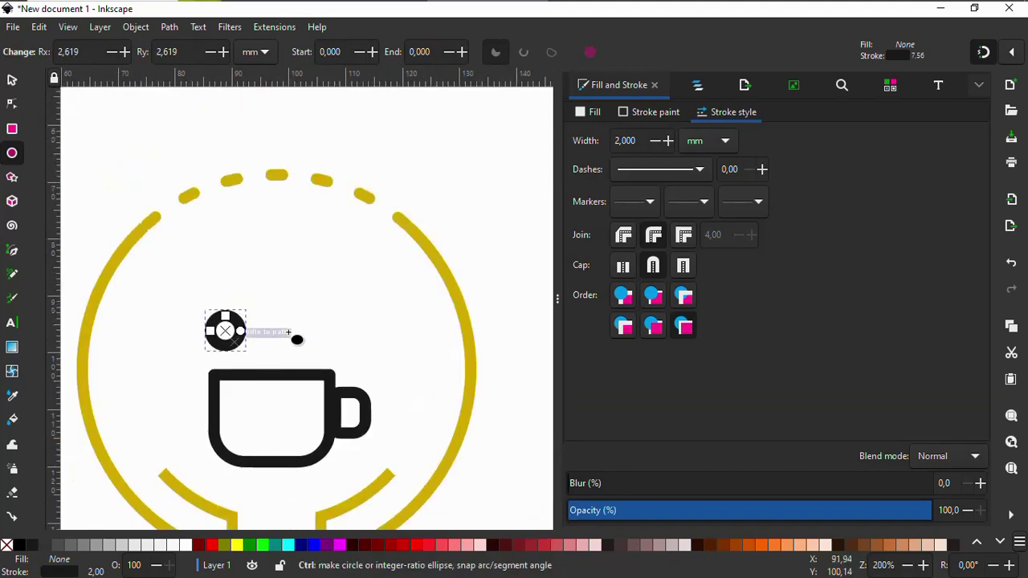
Duplicate the circle and place the copy higher and to the right above the cup
click(12, 81)
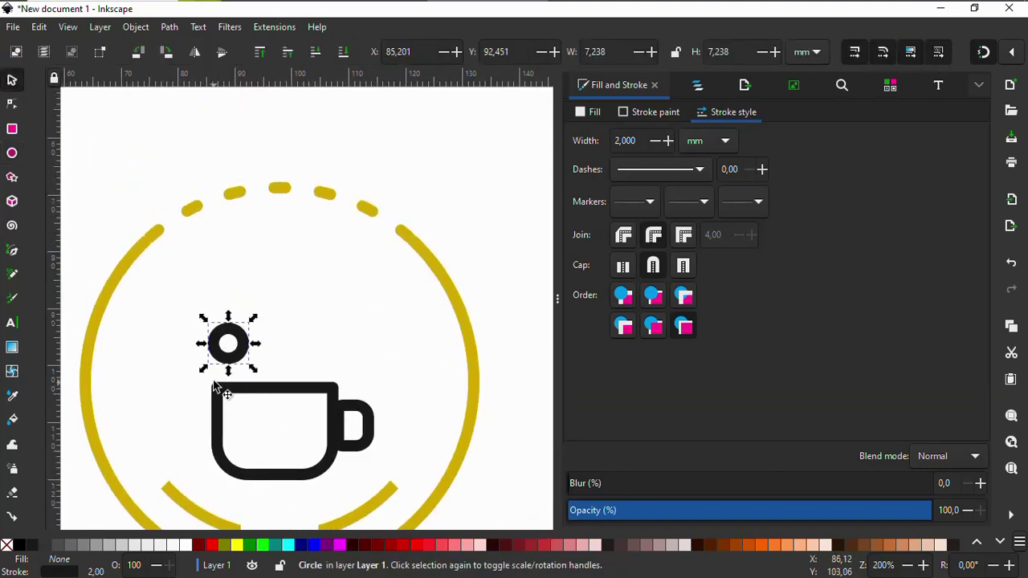
drag(248, 360, 369, 334)
click(252, 361)
key(ctrl+d)
Shrink the copied circle to about 6.1 mm wide and set its stroke width to 2 mm
ctrl+scroll(253, 327, up, 1)
ctrl+scroll(356, 332, up, 3)
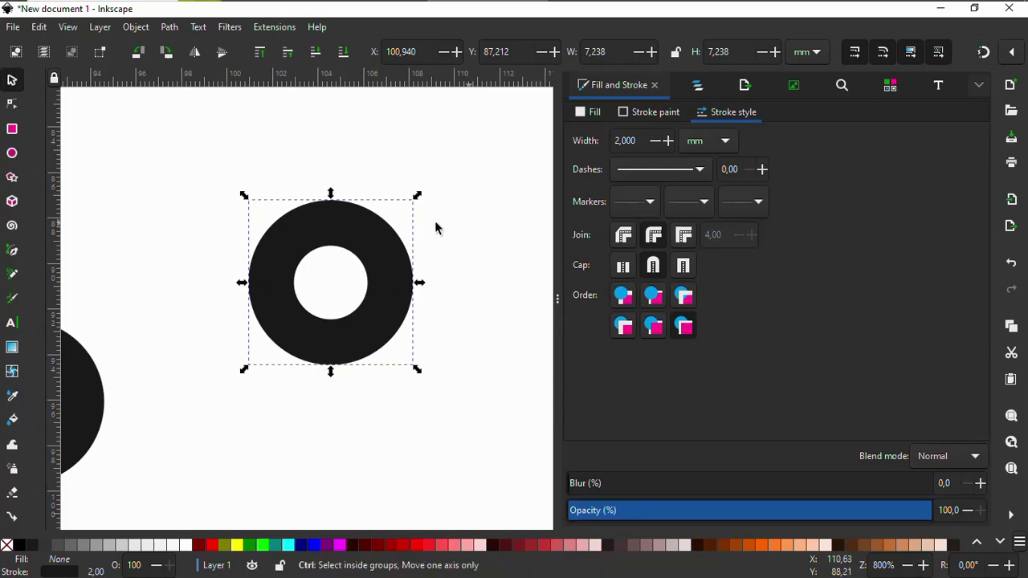
drag(411, 201, 390, 219)
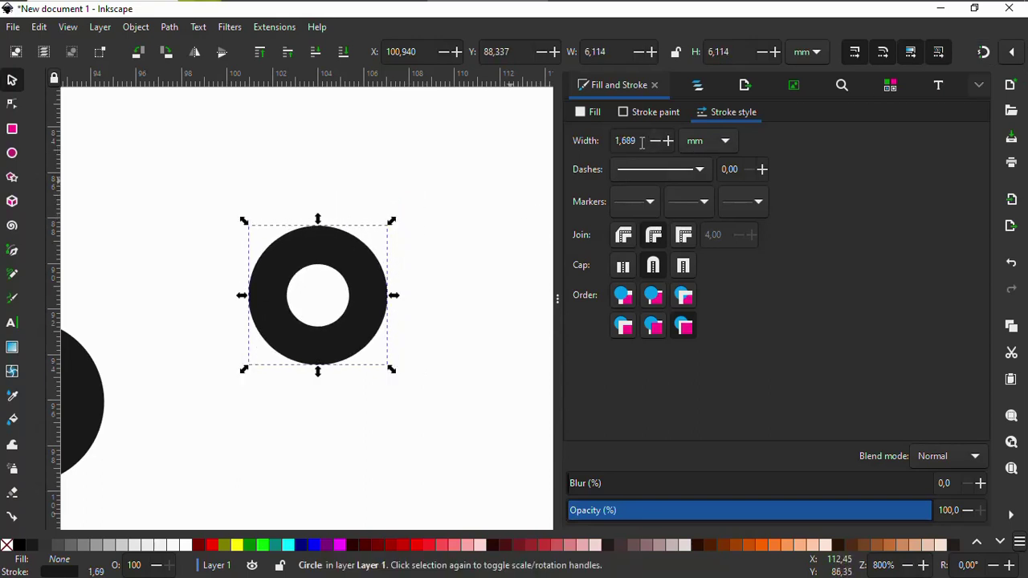
text(2)
key(Return)
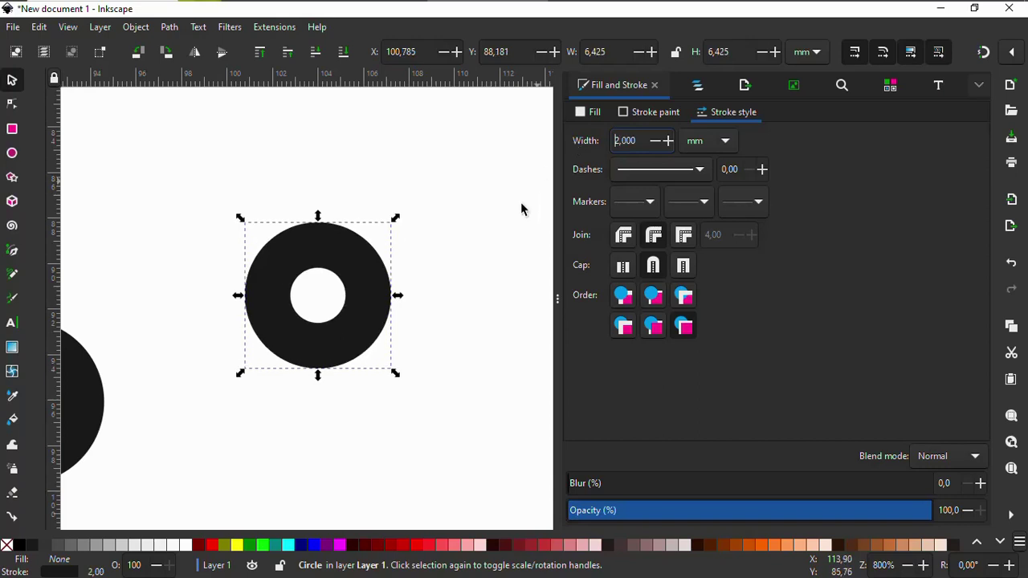
Align the smaller circle's lower stroke with the larger circle's upper stroke, keeping it to the right above the cup
scroll(522, 207, down, 3)
scroll(450, 255, up, 3)
drag(450, 255, 165, 243)
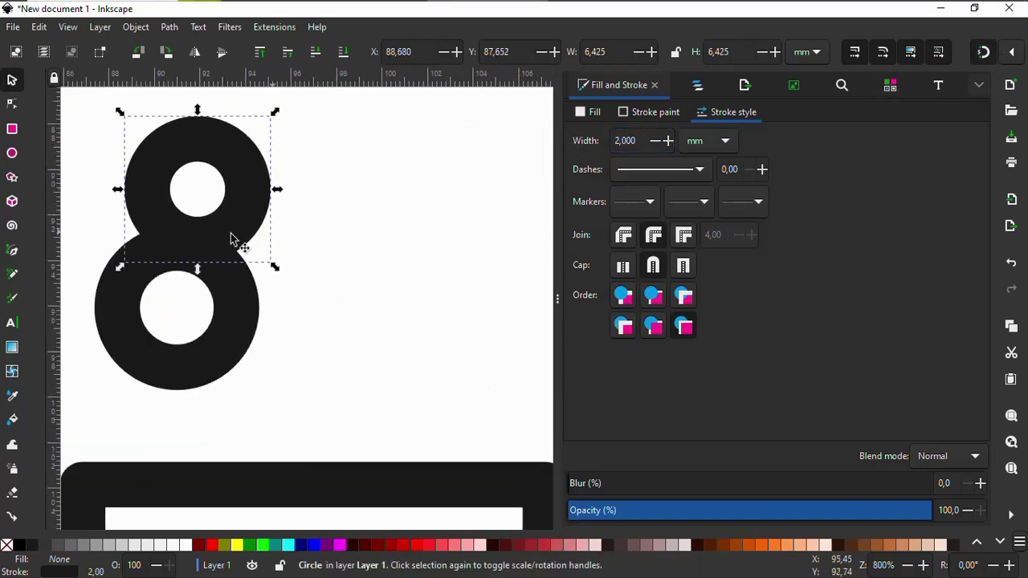
drag(232, 235, 458, 241)
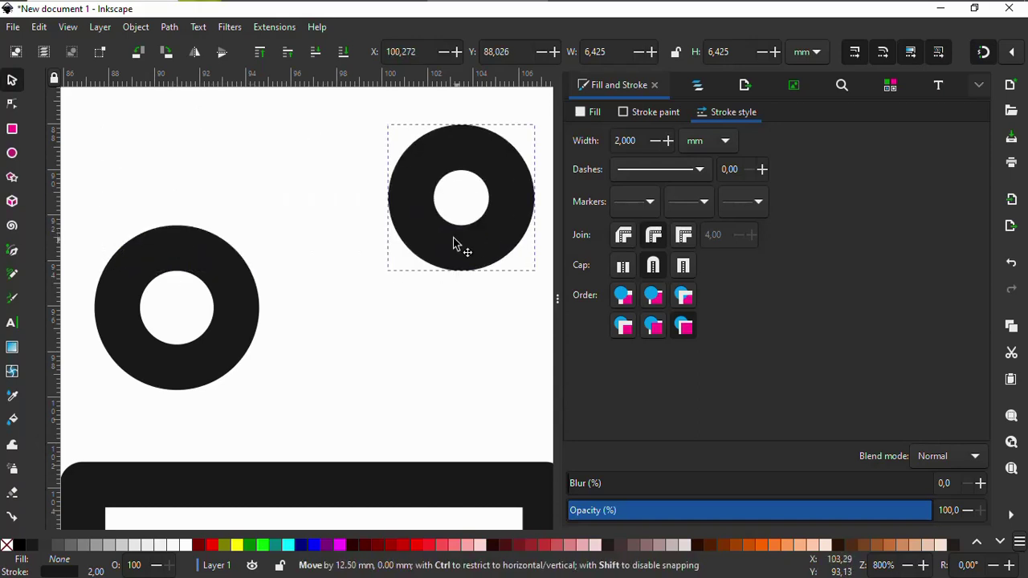
scroll(280, 275, down, 1)
mouse_move(388, 216)
mouse_down()
mouse_move(413, 220)
mouse_move(387, 213)
mouse_up()
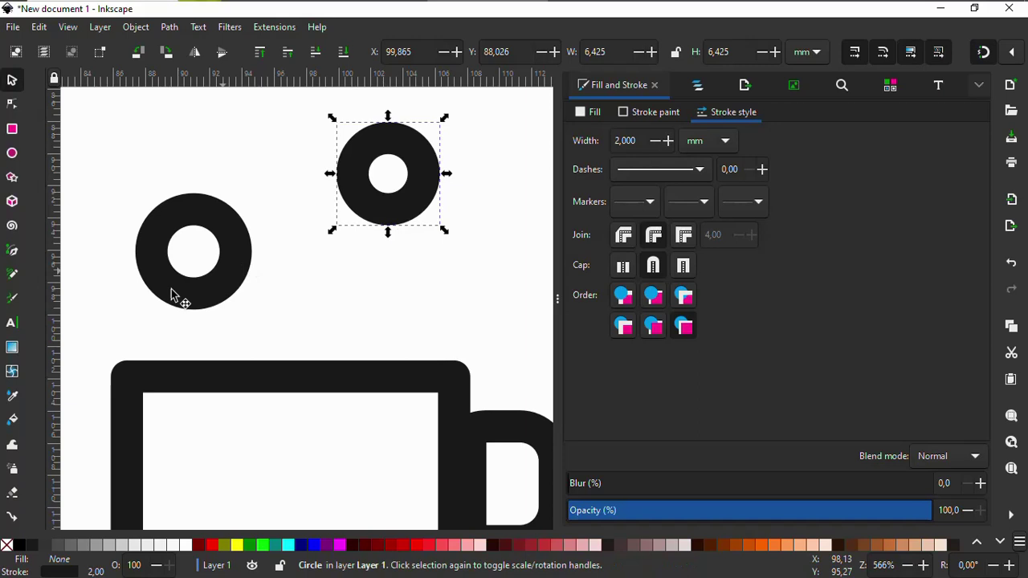
Draw a horizontal line about 16 mm long rightward from the larger circle's lowest point with the Pen tool
click(13, 252)
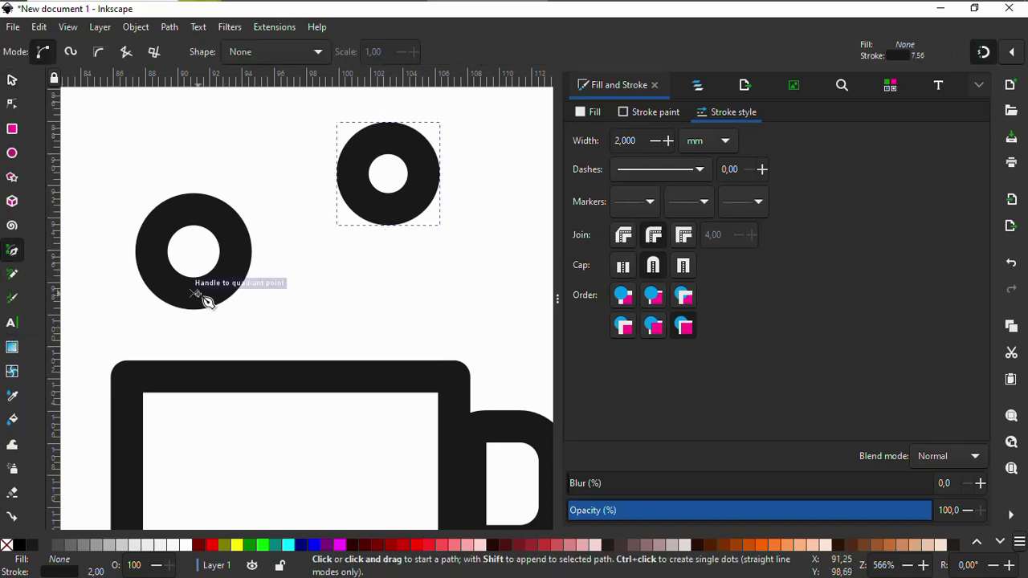
click(194, 293)
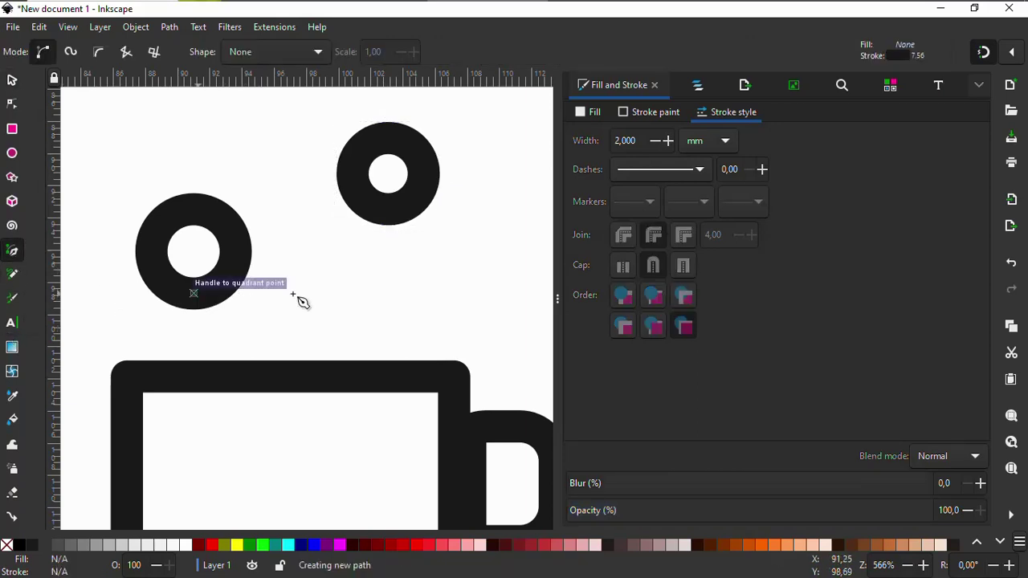
click(427, 293)
key(space)
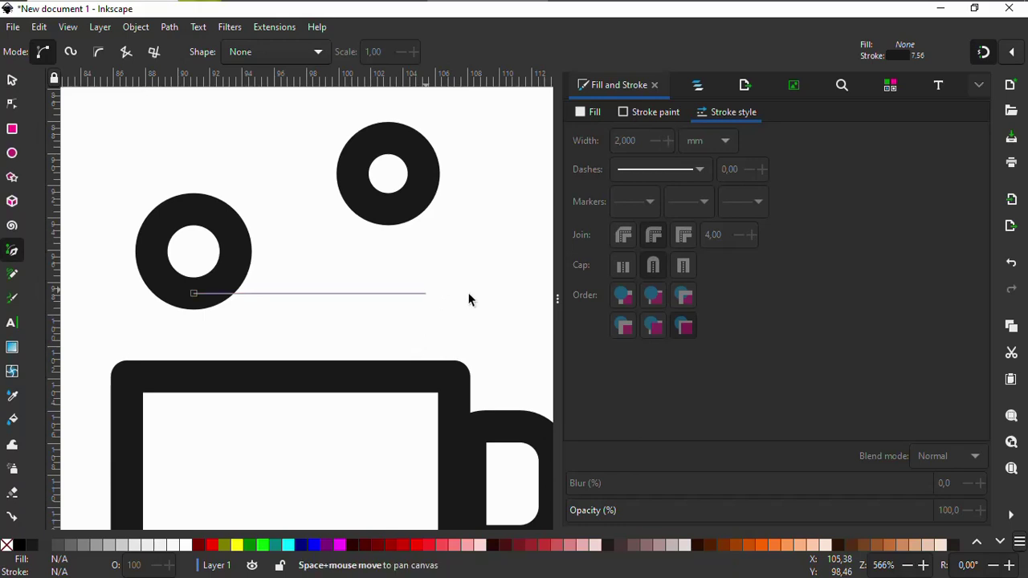
Duplicate the line onto the larger circle's top edge and shorten it to about 14 mm with a 2 mm stroke, ending at the smaller circle
key(ctrl+d)
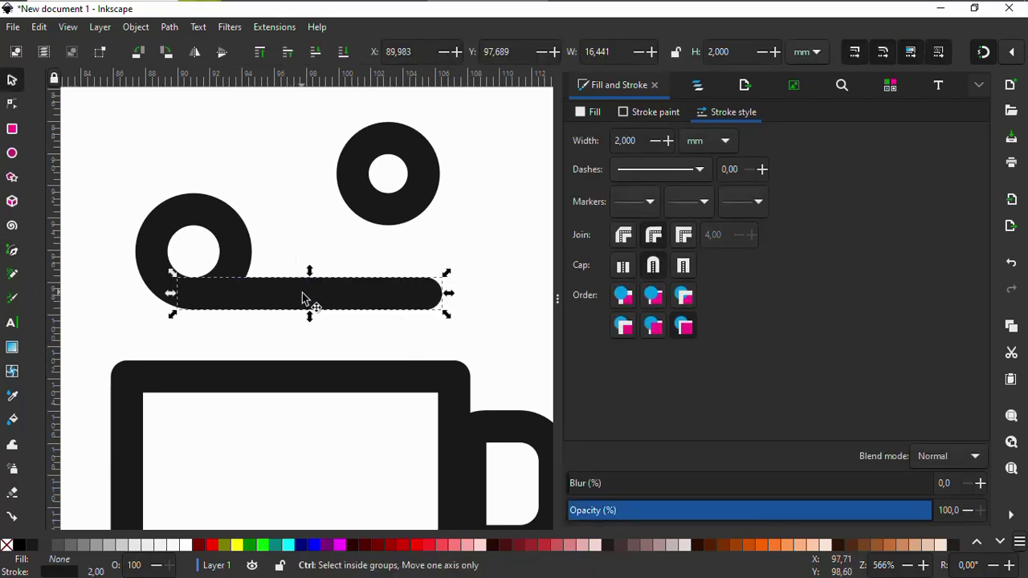
drag(218, 305, 216, 216)
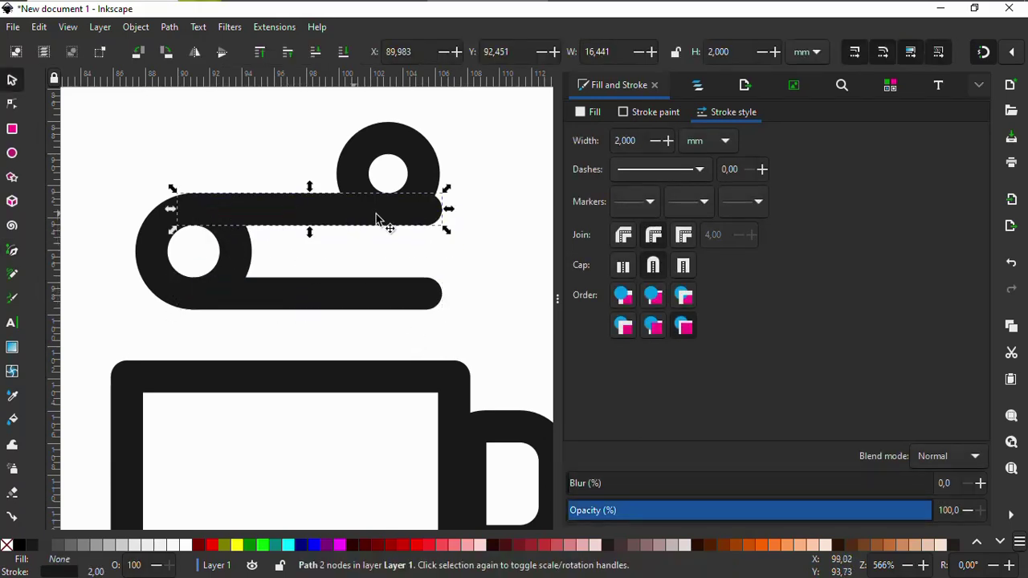
drag(448, 209, 406, 213)
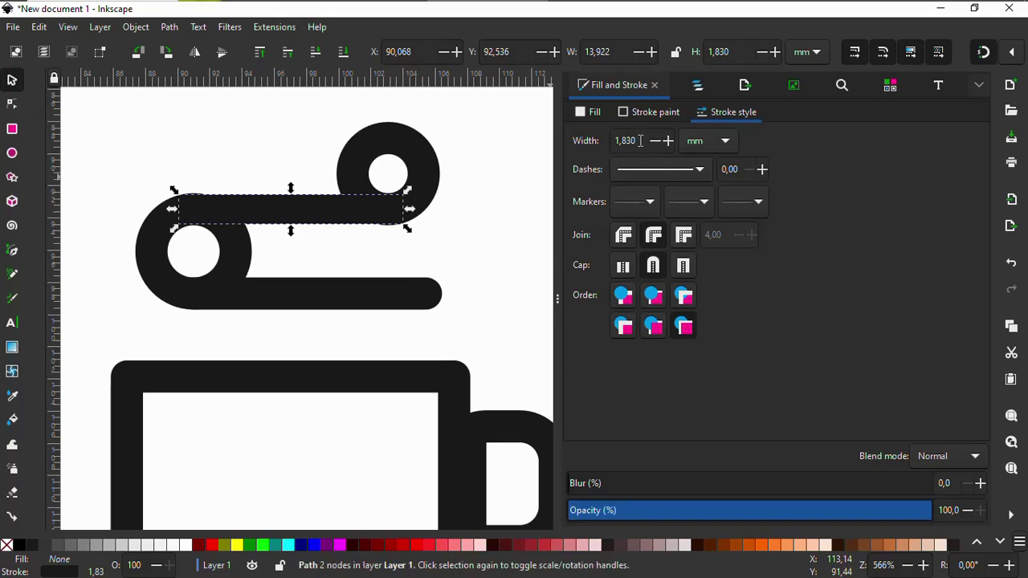
key(Return)
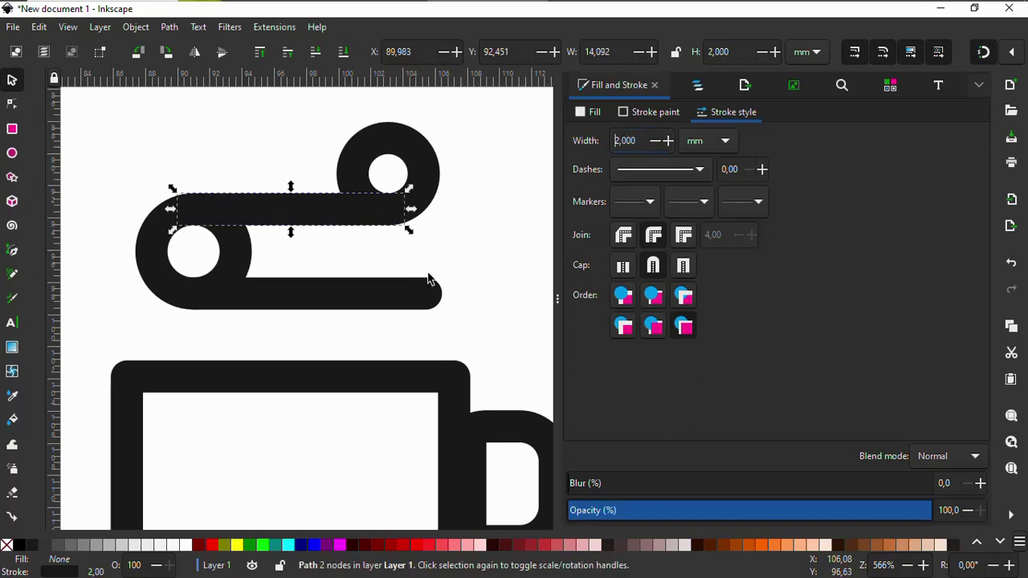
click(407, 299)
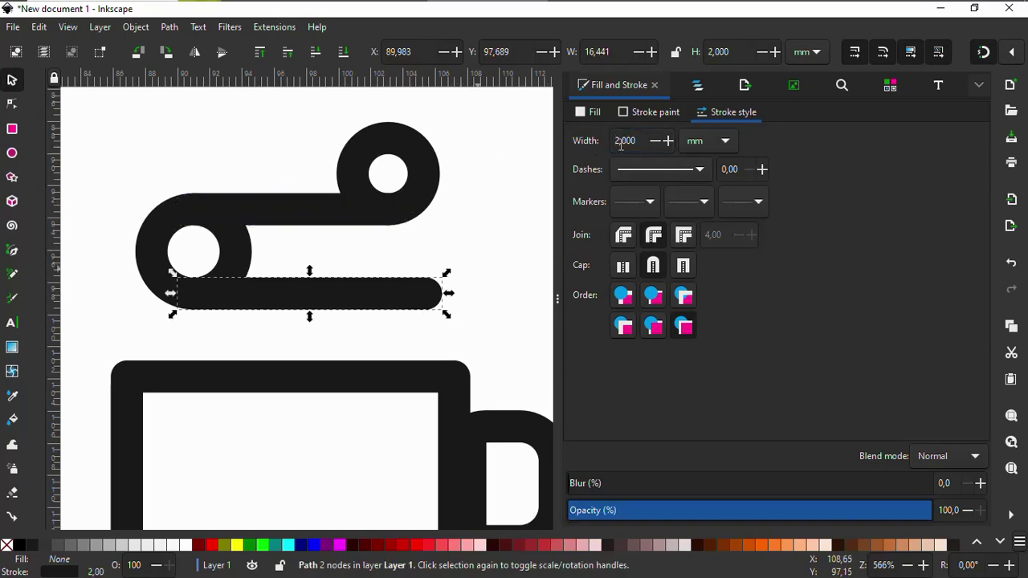
Copy the middle line onto the smaller circle's top edge and shorten its left end to about 10.3 mm overall
click(283, 224)
drag(378, 211, 367, 142)
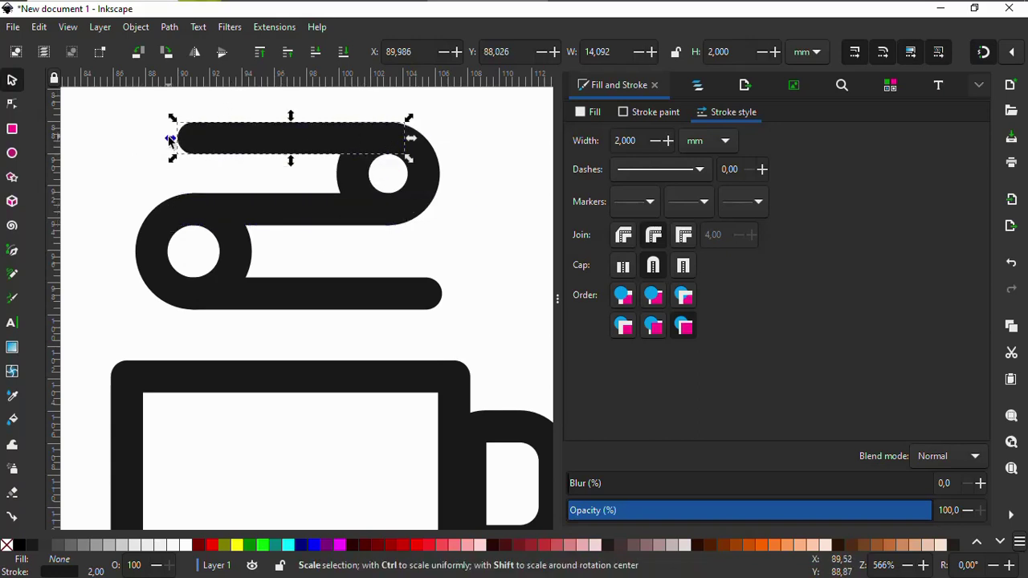
drag(171, 138, 228, 142)
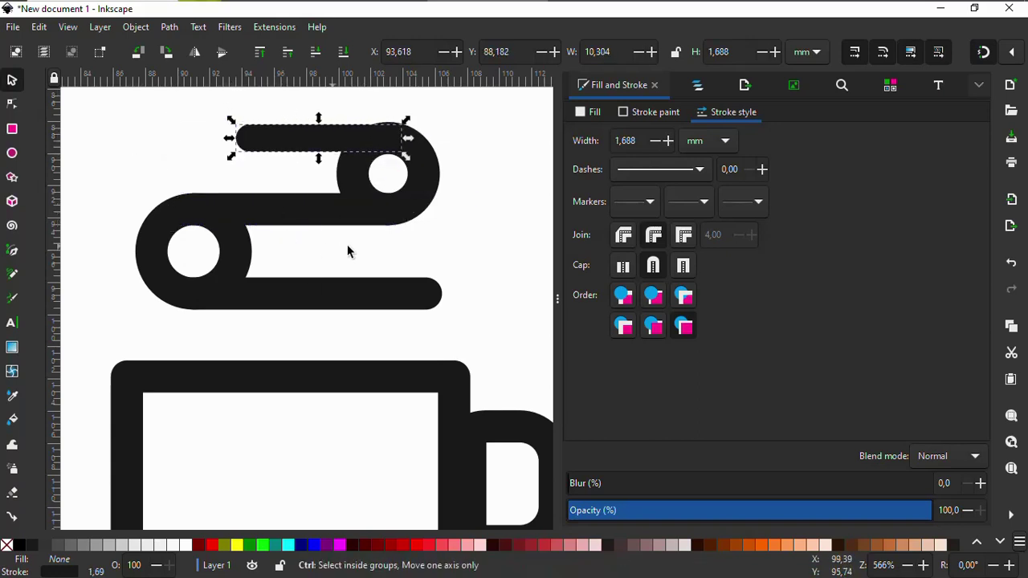
Set the uppermost line's stroke width to 2 mm and deselect it
ctrl+scroll(348, 248, down, 2)
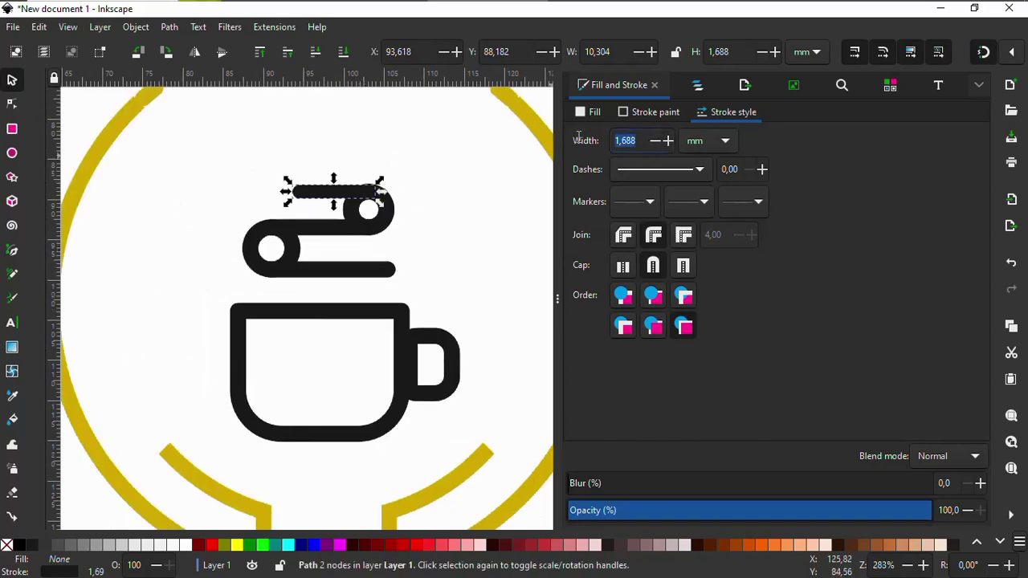
key(Return)
ctrl+scroll(220, 228, up, 3)
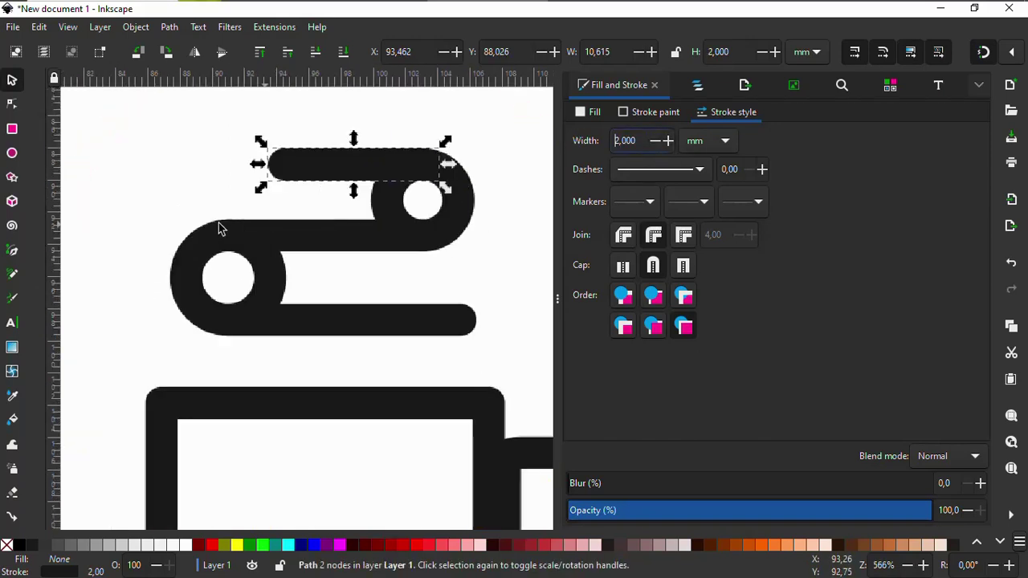
click(203, 179)
ctrl+scroll(345, 199, down, 1)
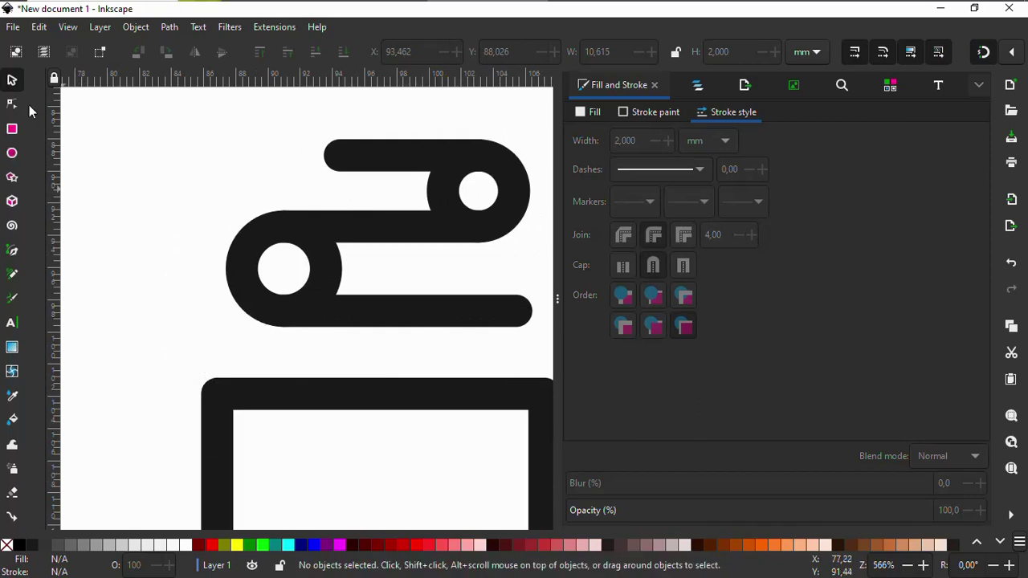
Convert the strokes of the larger and the smaller steam circle to paths
click(245, 257)
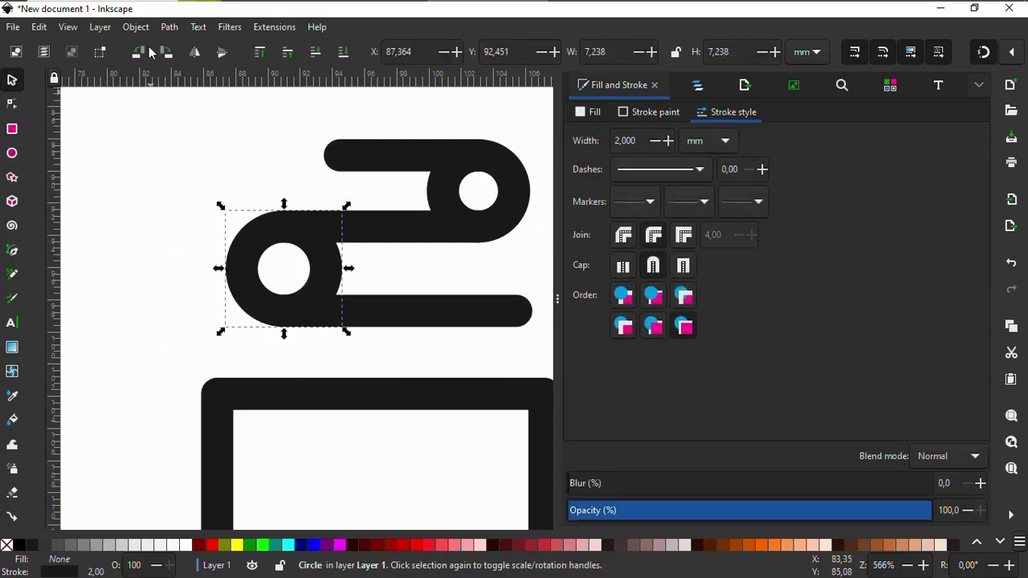
click(170, 28)
click(197, 48)
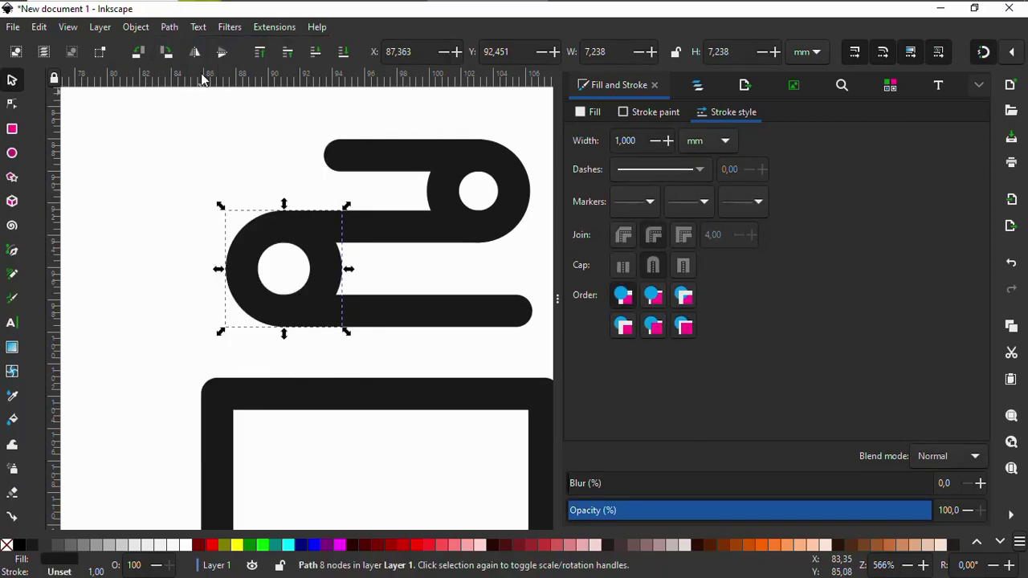
click(448, 184)
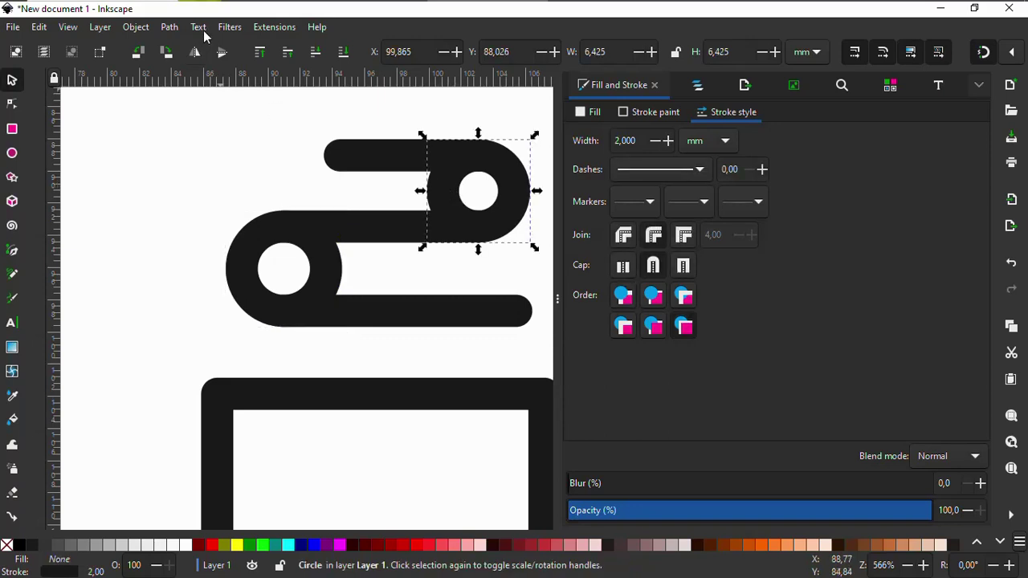
click(173, 30)
click(197, 66)
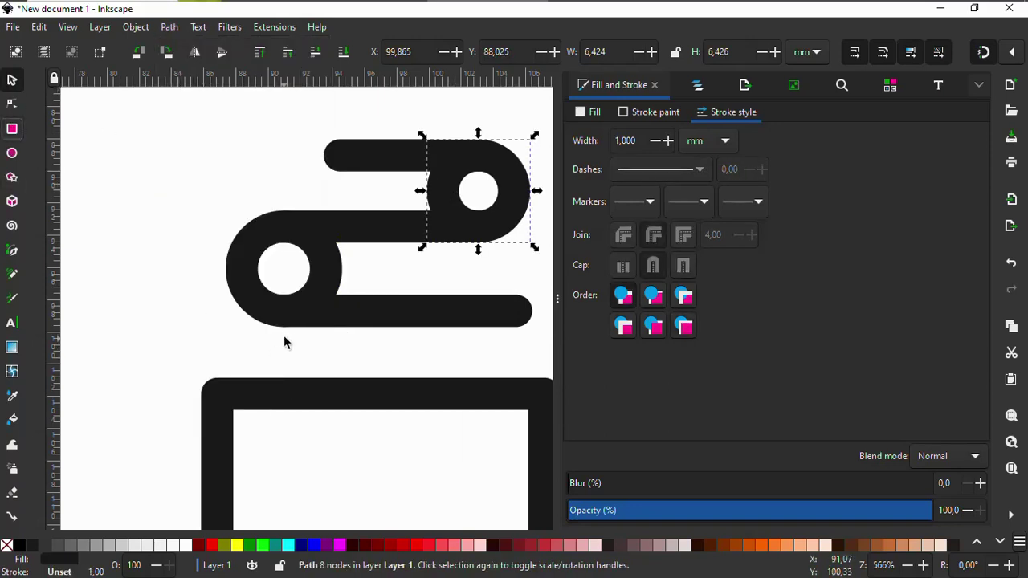
Draw a rectangle about 12.1 × 9.7 mm between the larger circle's bottom and the smaller circle's top, with 50% gray fill and no stroke
click(13, 129)
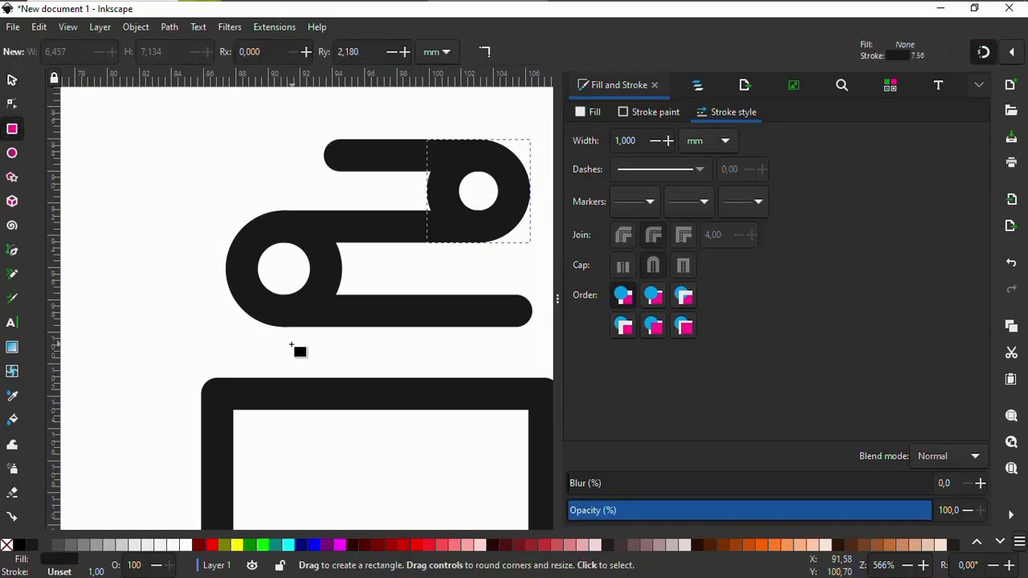
drag(290, 315, 479, 156)
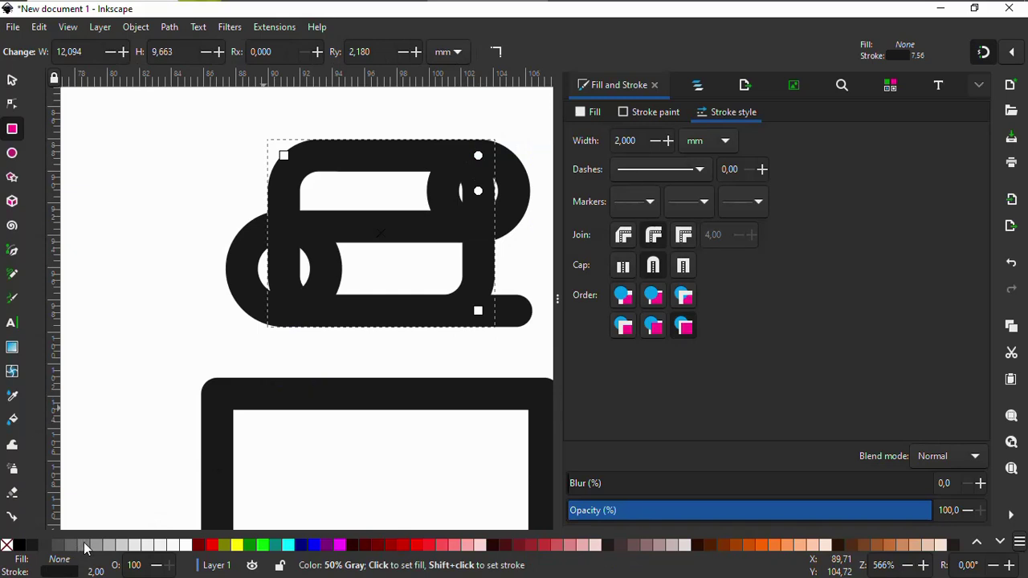
click(86, 549)
right_click(14, 545)
key(Escape)
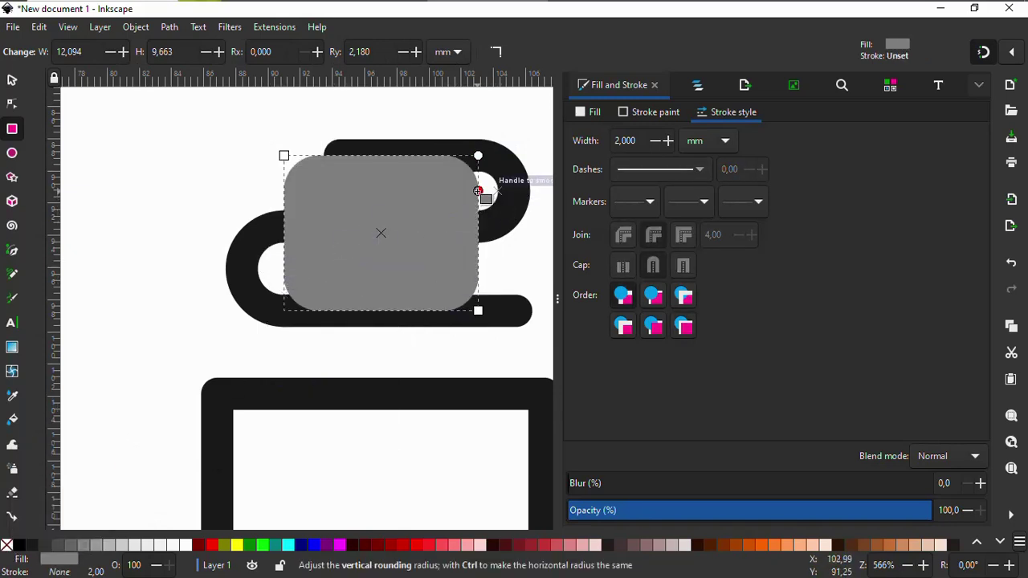
Make the gray rectangle's corners square and stretch it vertically about its centre to about 18 mm tall
drag(478, 191, 480, 153)
click(12, 81)
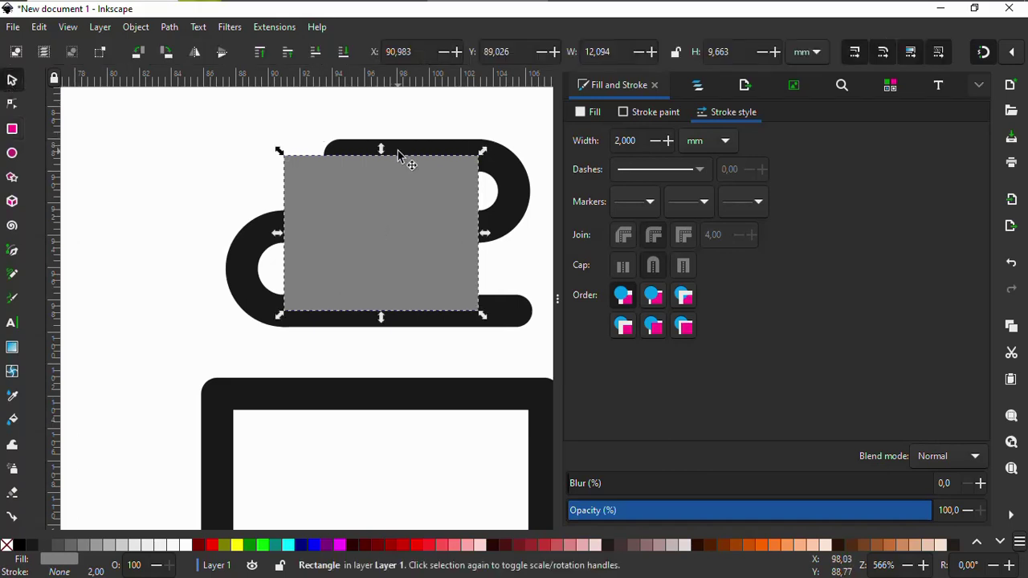
drag(381, 153, 390, 104)
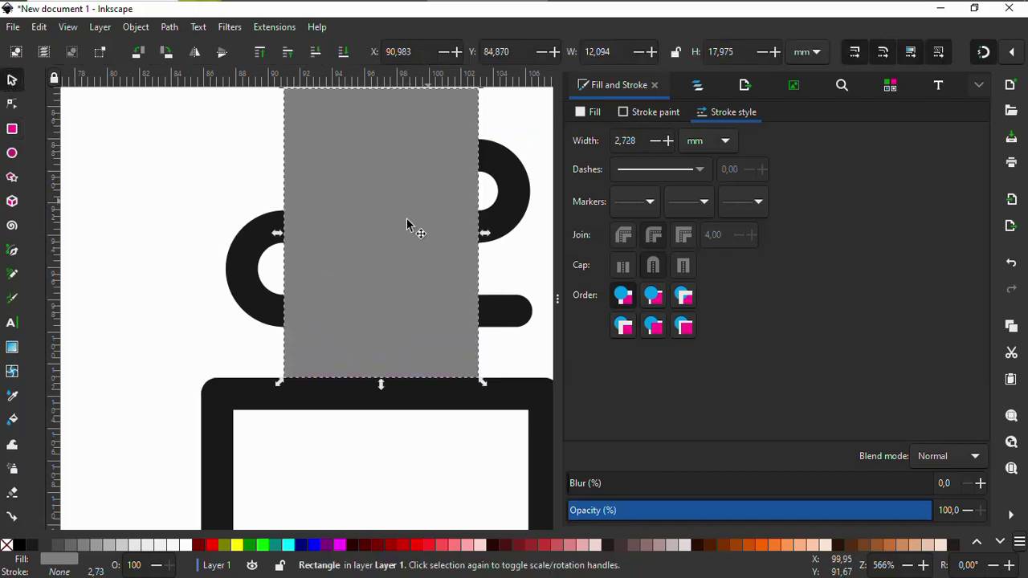
Unite the two converted circle outlines into a single path
click(248, 265)
shift+click(523, 205)
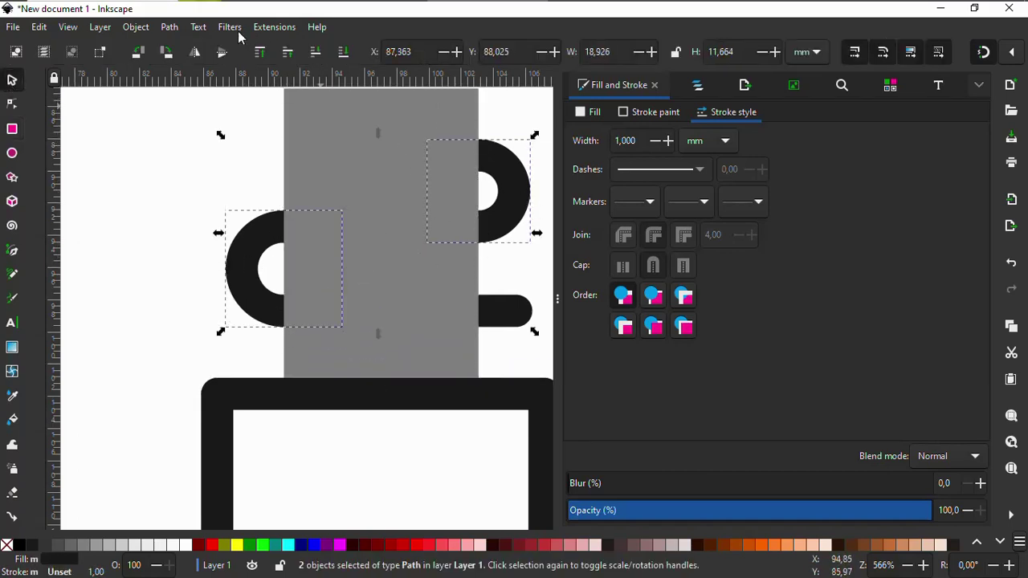
click(170, 31)
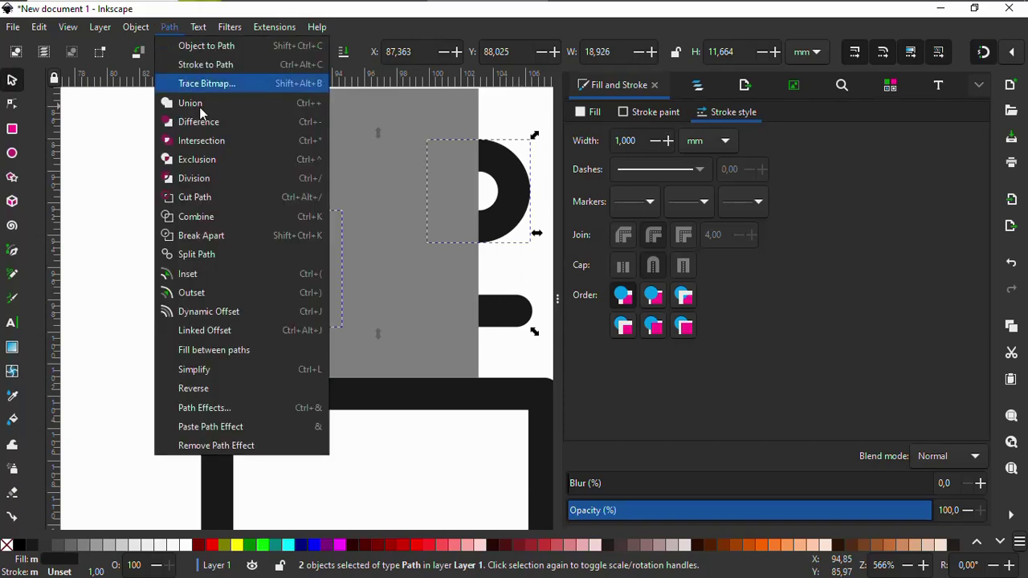
click(212, 105)
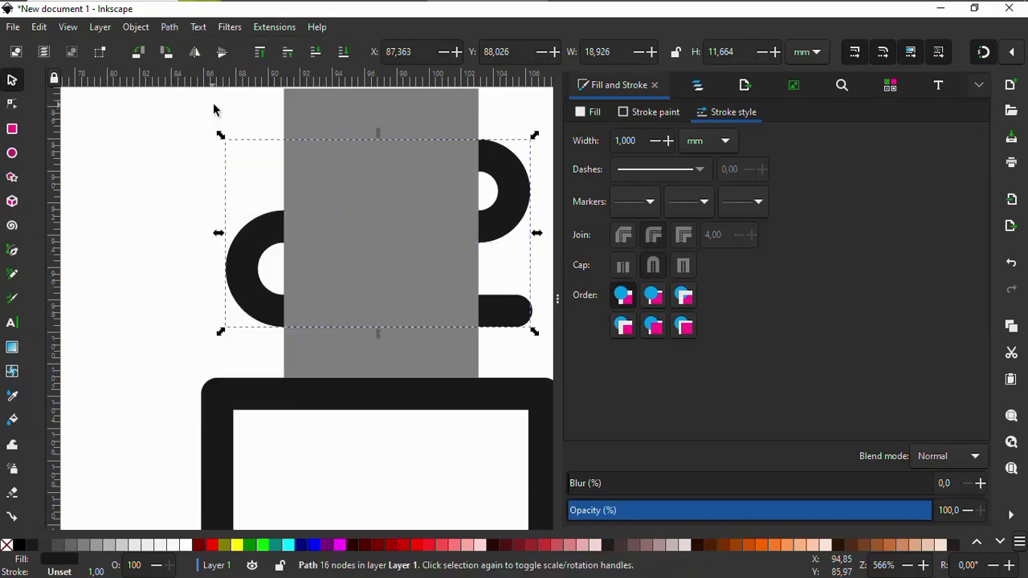
Subtract the gray rectangle from the united circles, keeping only their outer curved halves
click(349, 114)
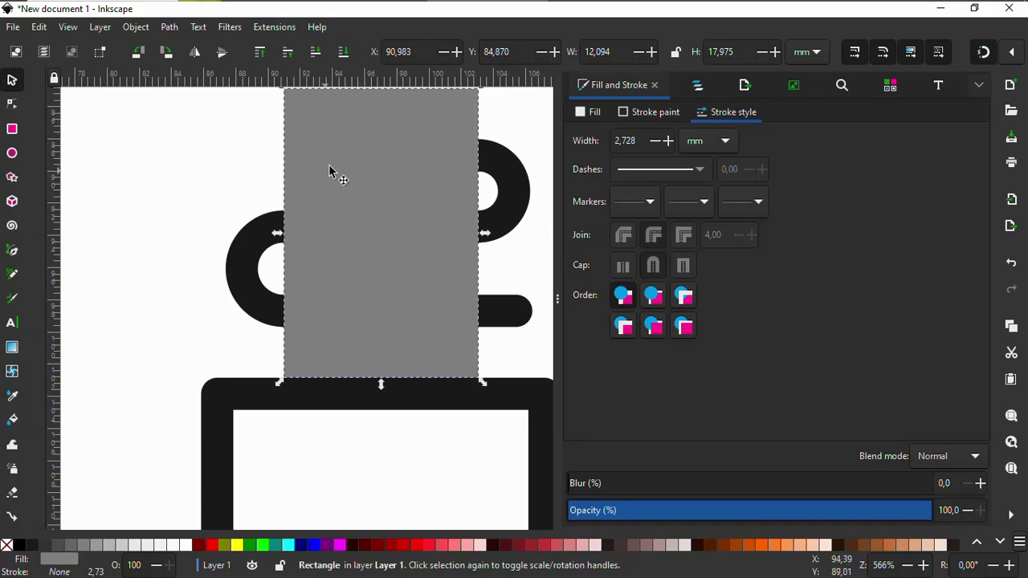
shift+click(241, 265)
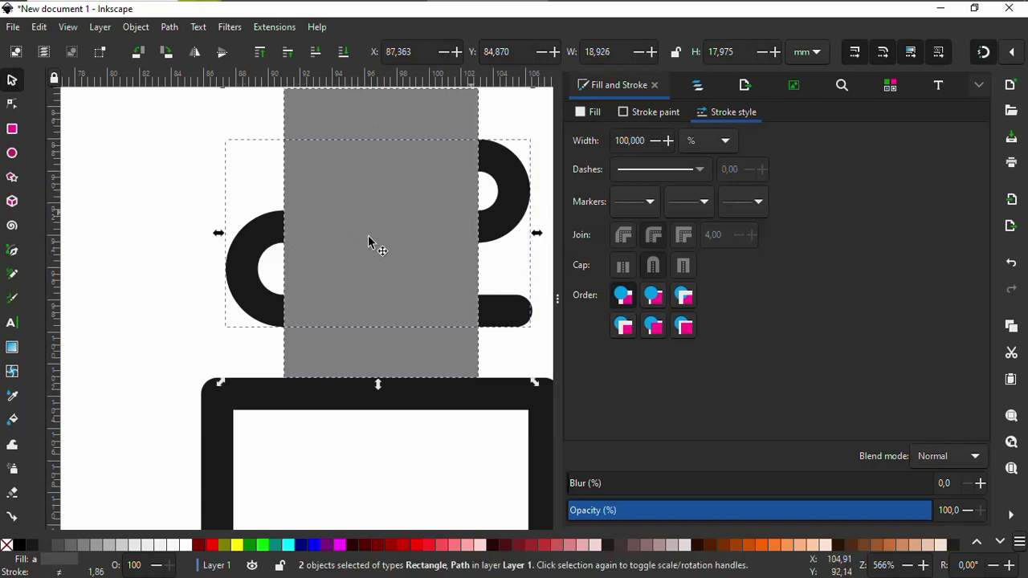
click(171, 28)
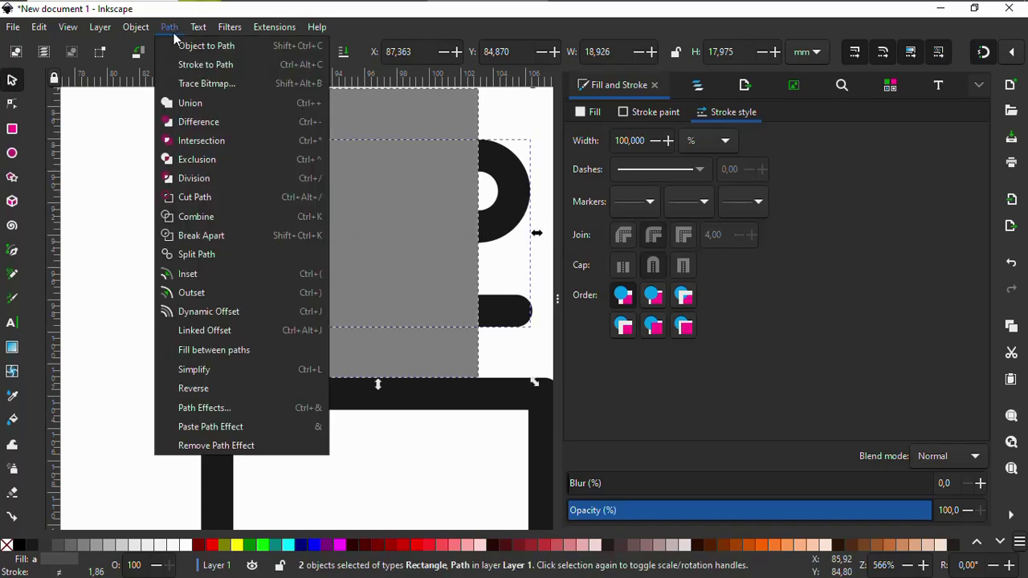
click(220, 124)
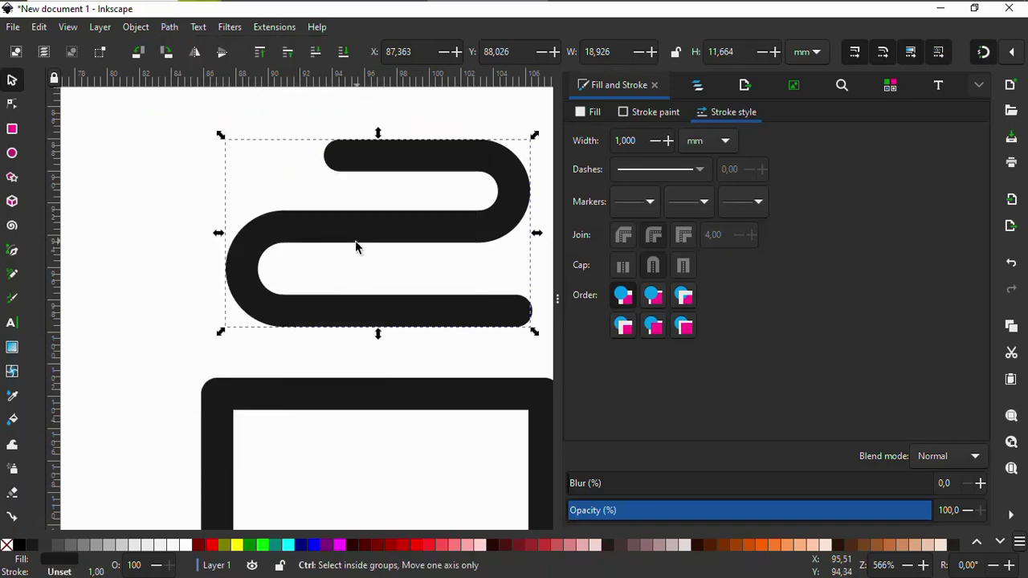
Try to unite the two curved halves directly with the three stroked steam lines
ctrl+scroll(321, 248, down, 4)
drag(165, 191, 429, 271)
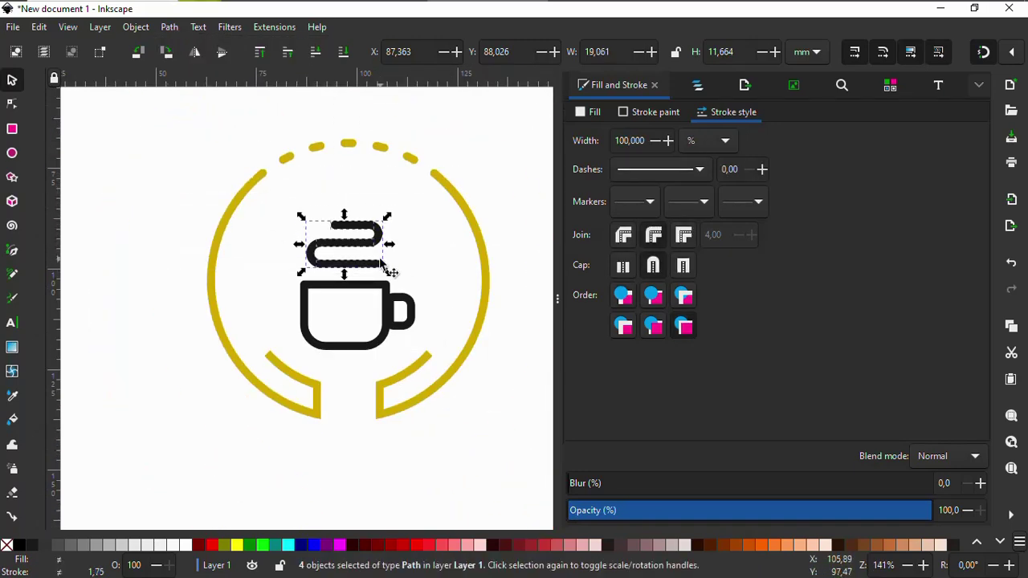
click(172, 29)
click(207, 102)
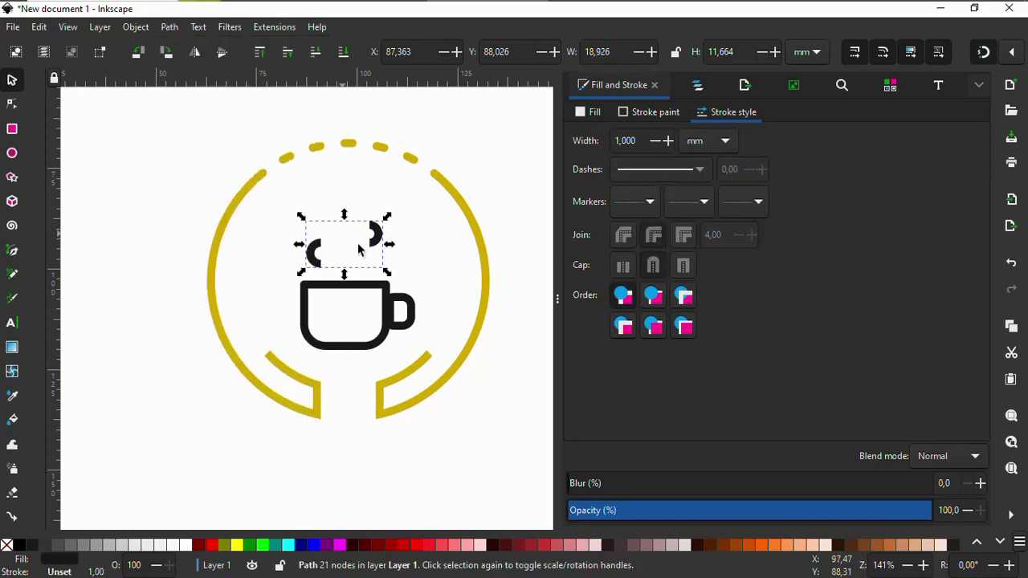
scroll(359, 248, up, 2)
key(Escape)
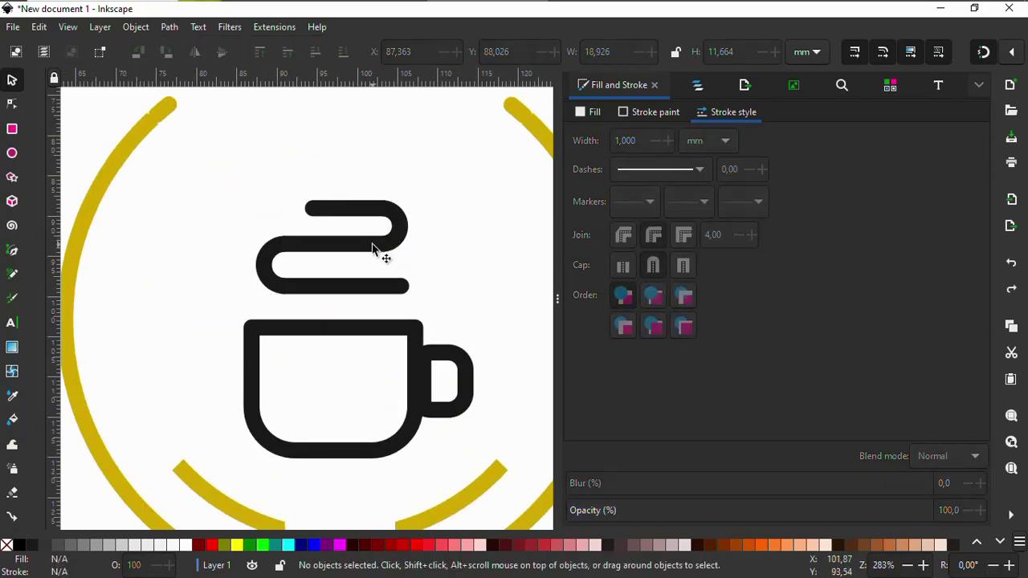
Convert the strokes of the three horizontal steam lines to paths and unite them into one path
click(351, 217)
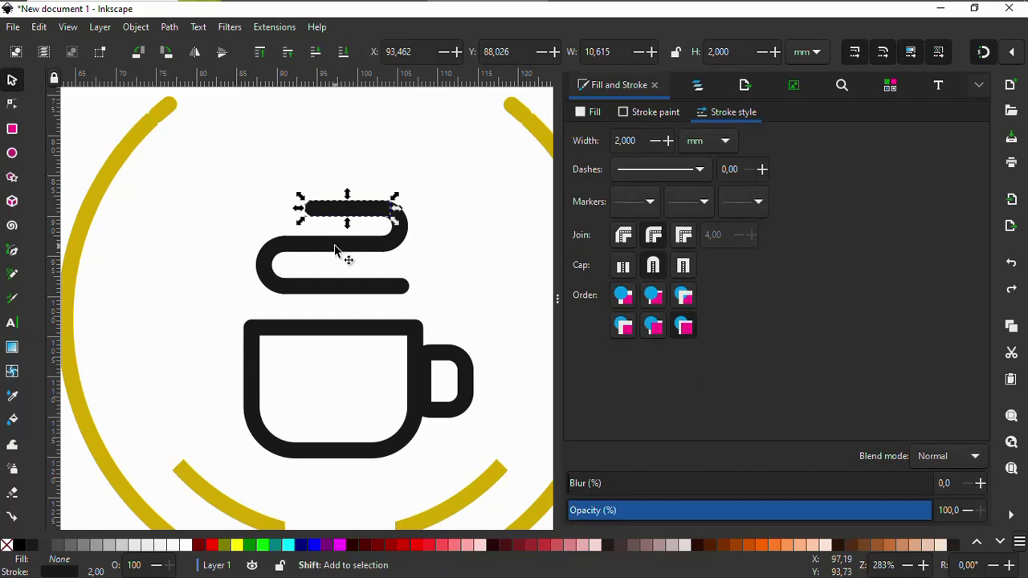
shift+click(343, 241)
shift+click(338, 287)
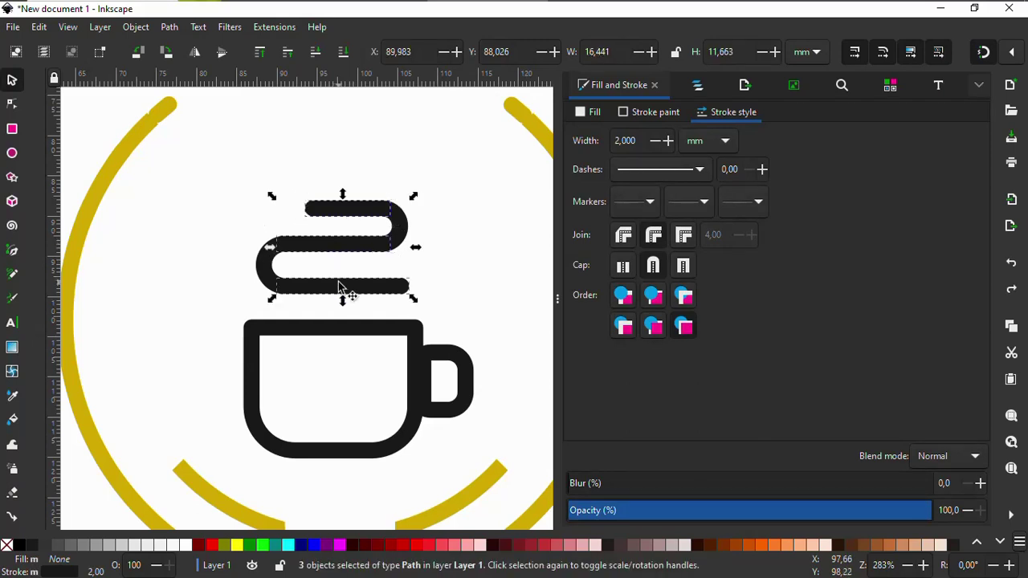
click(168, 29)
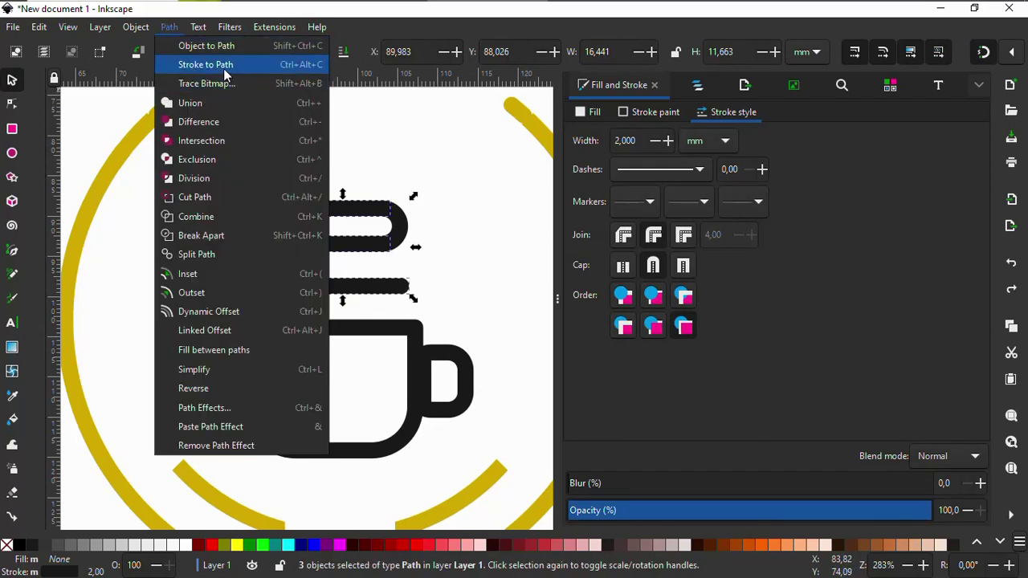
click(226, 68)
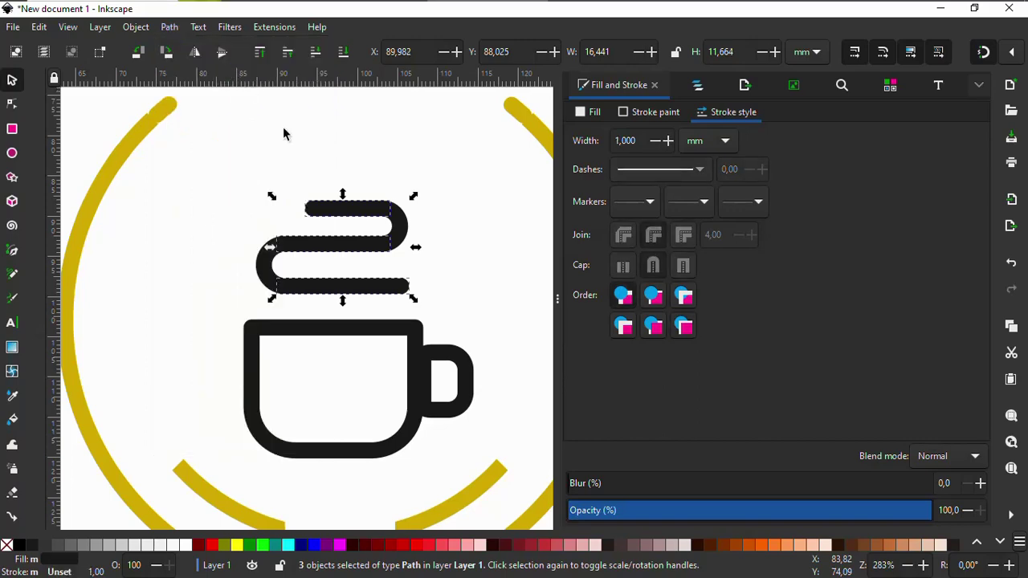
key(ctrl+plus)
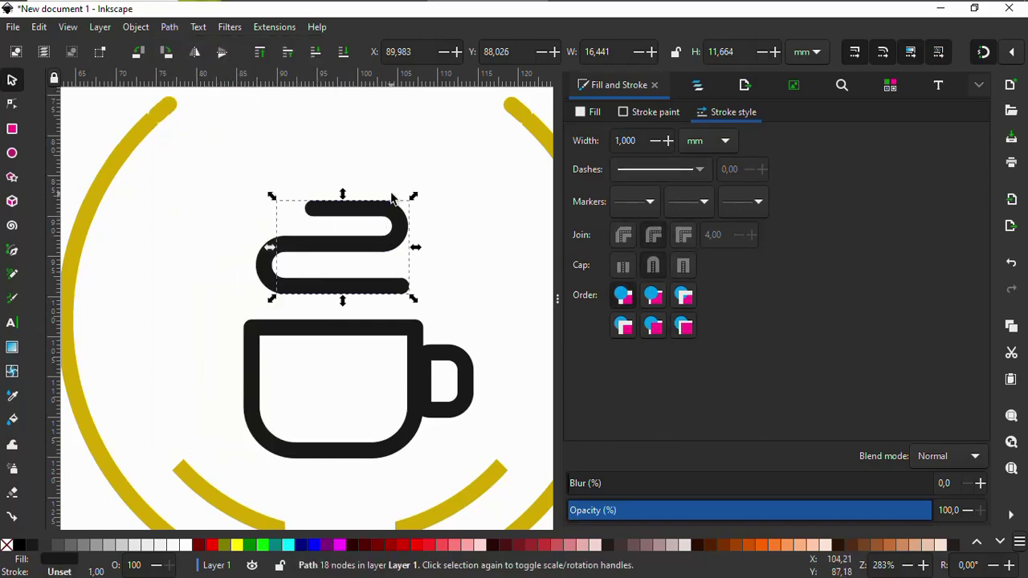
Unite the merged steam lines with the curved halves into one continuous steam path and deselect it
shift+click(260, 268)
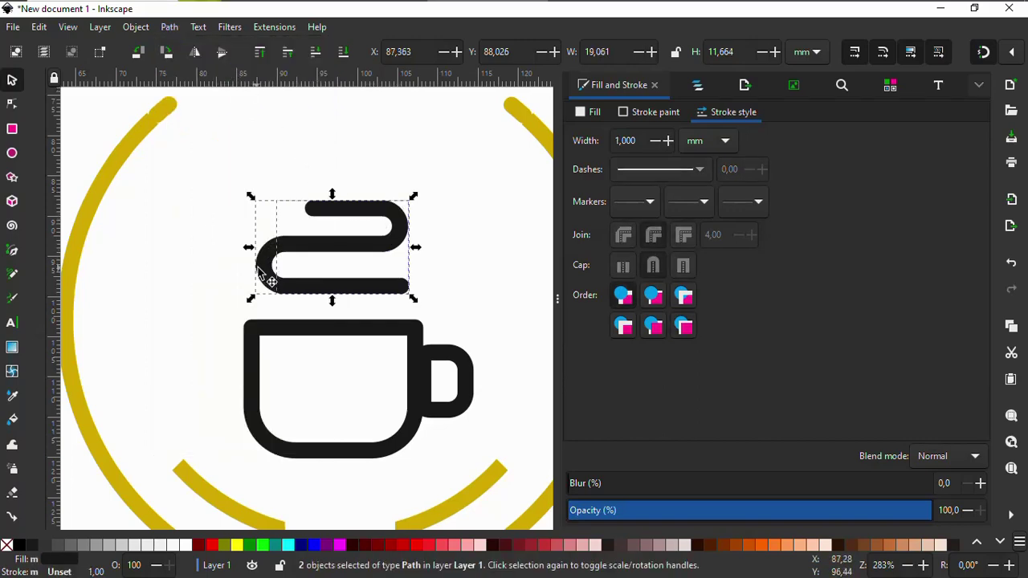
click(181, 30)
key(Escape)
key(ctrl+plus)
ctrl+scroll(325, 241, down, 2)
ctrl+scroll(354, 257, up, 1)
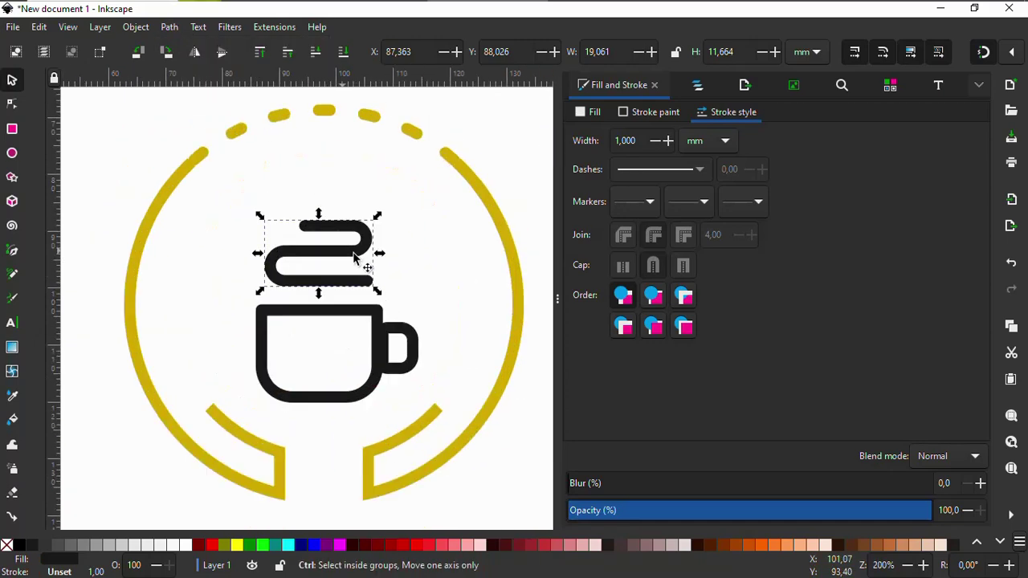
ctrl+scroll(481, 289, down, 2)
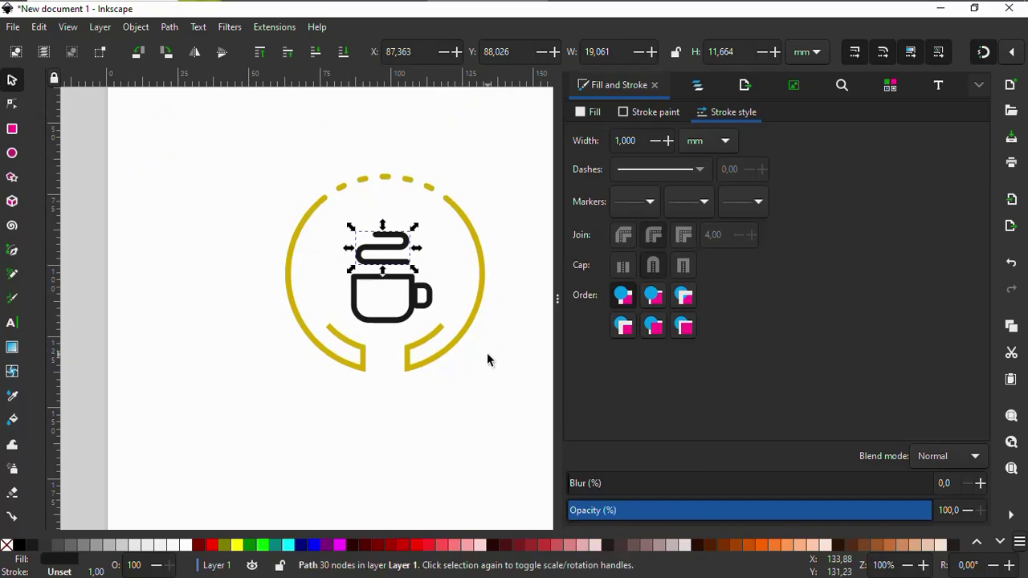
click(487, 359)
ctrl+scroll(393, 265, up, 1)
ctrl+scroll(367, 271, down, 1)
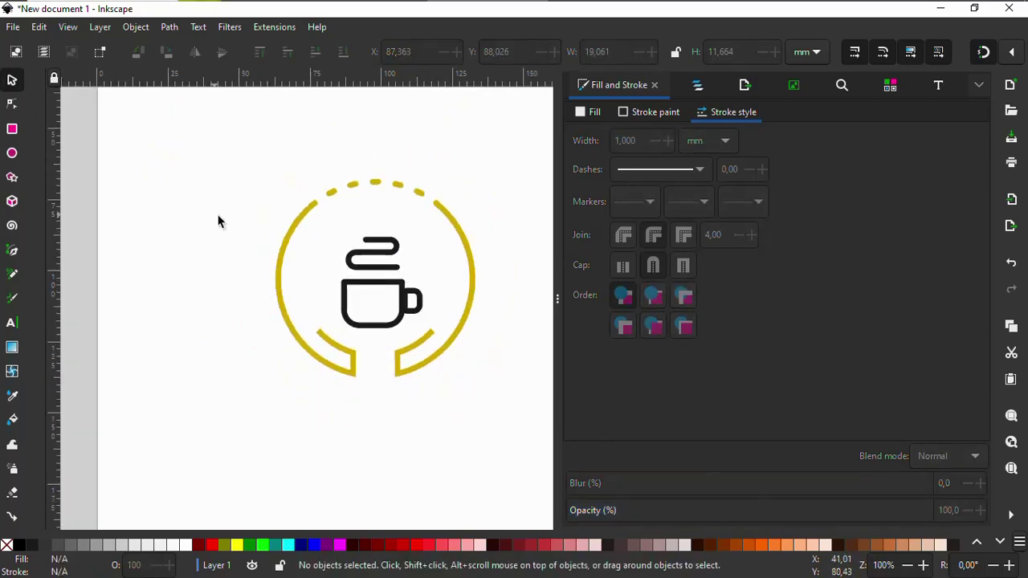
Select the steam, cup and handle and move them together inside the ring to a Y position of about 83.8 mm
drag(218, 222, 496, 330)
drag(402, 288, 412, 307)
scroll(394, 223, up, 4)
scroll(335, 254, down, 2)
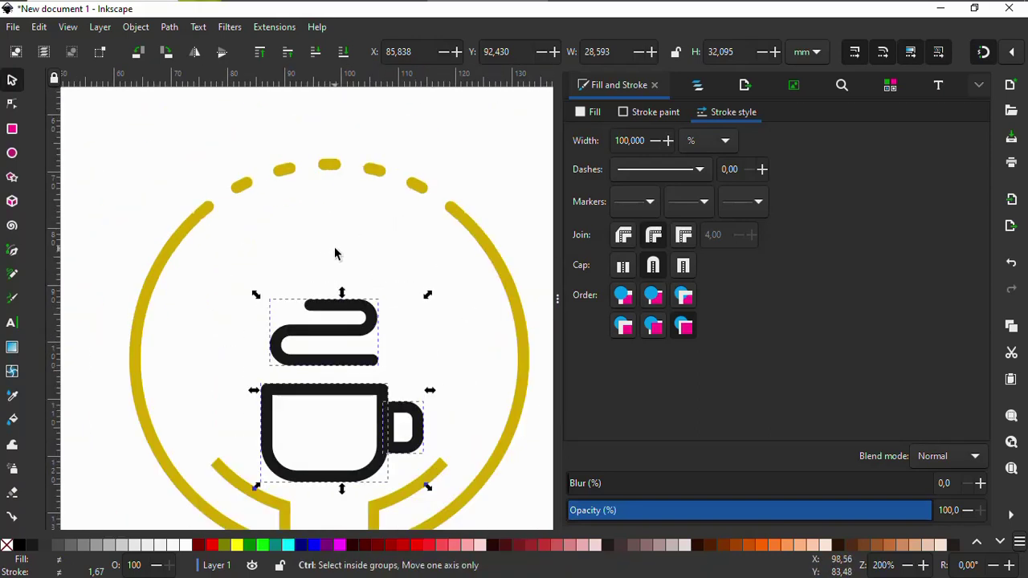
scroll(336, 254, down, 1)
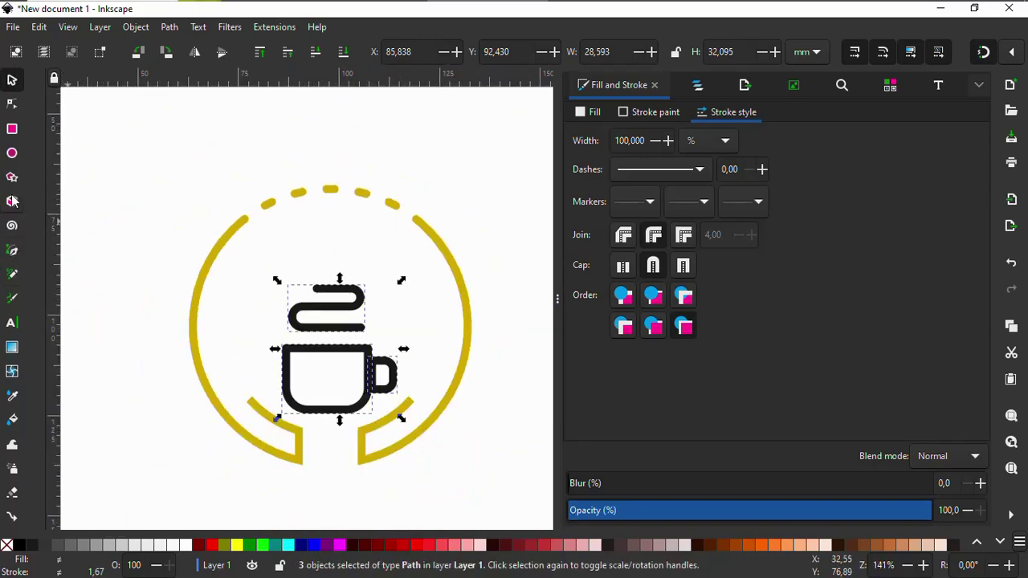
drag(333, 336, 329, 293)
scroll(329, 293, down, 3)
drag(393, 361, 340, 391)
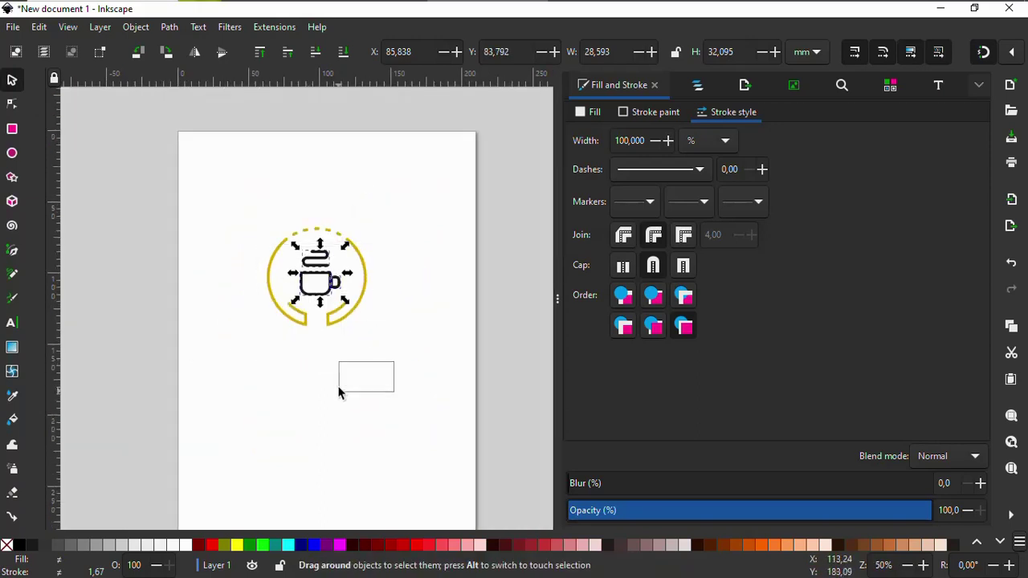
Move the cup handle about 1 mm left so its inner opening meets the cup wall's outer edge
scroll(317, 305, up, 2)
ctrl+click(337, 277)
scroll(345, 275, up, 8)
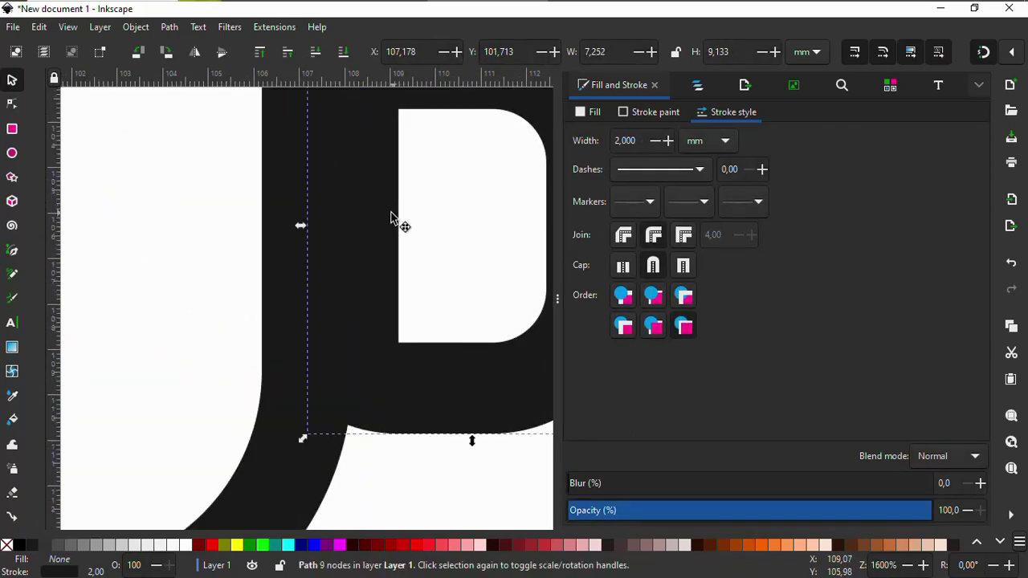
drag(391, 218, 354, 222)
scroll(364, 303, down, 1)
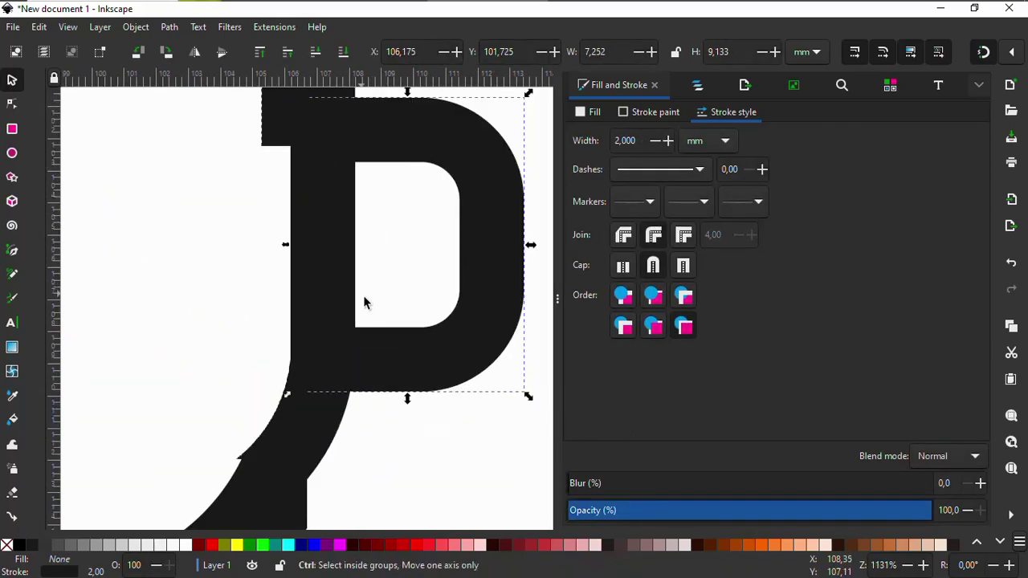
scroll(363, 303, down, 6)
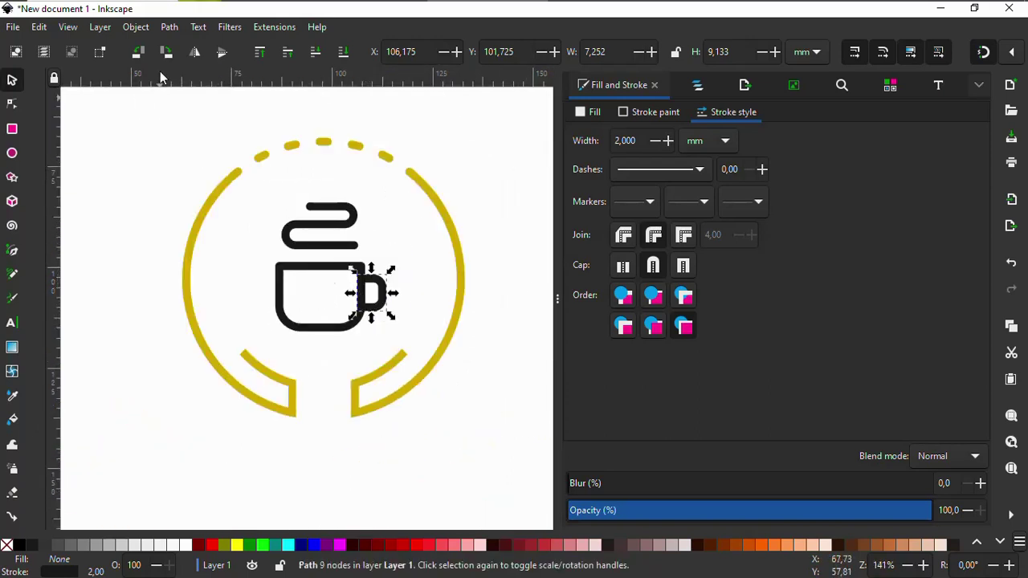
scroll(406, 394, down, 2)
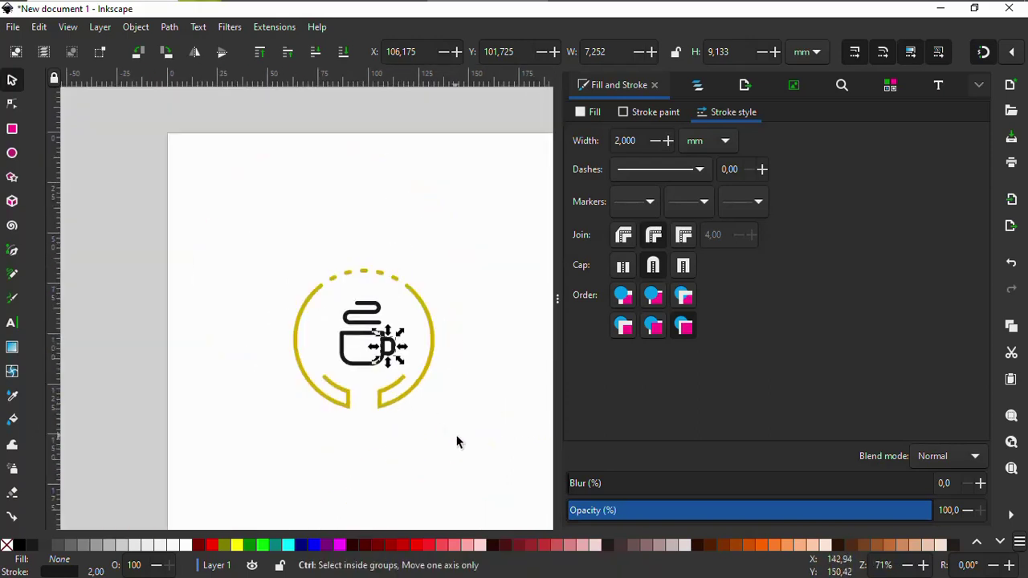
Select all parts of the ring, arcs, cup and steam and convert their strokes to paths
drag(459, 437, 239, 245)
click(166, 28)
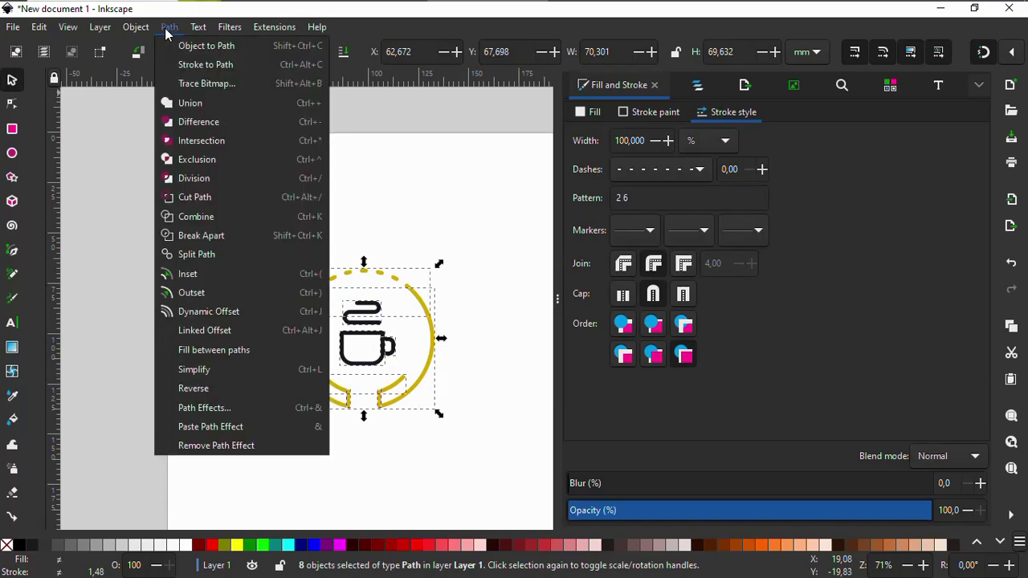
click(222, 66)
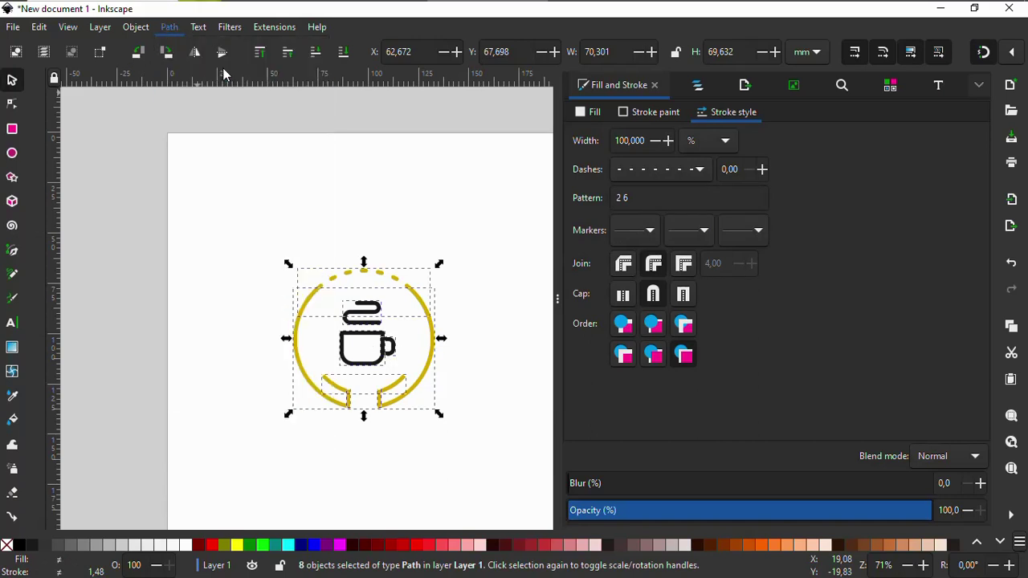
Fill all the converted logo paths with 90% Gray and deselect them
click(288, 546)
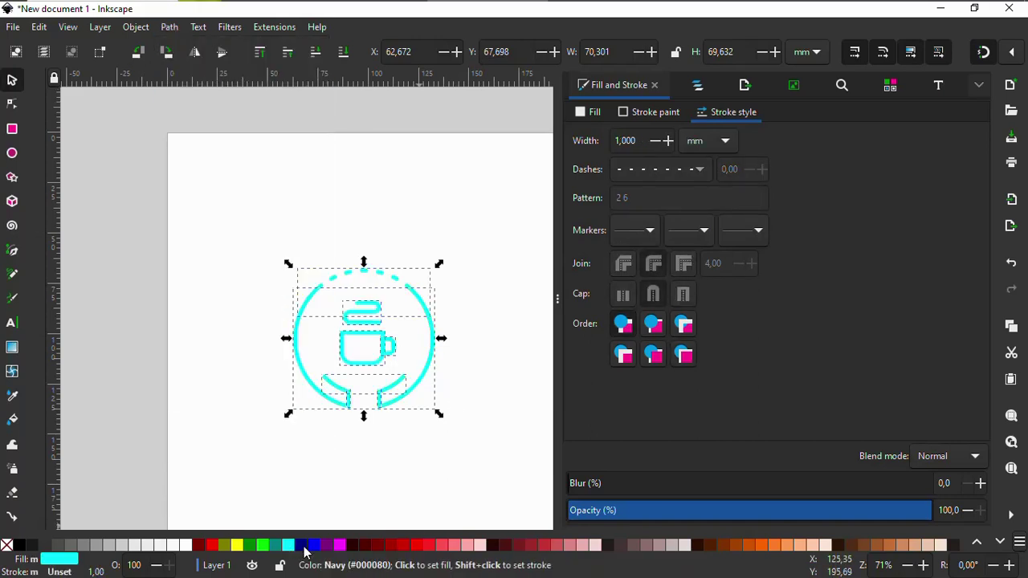
click(301, 545)
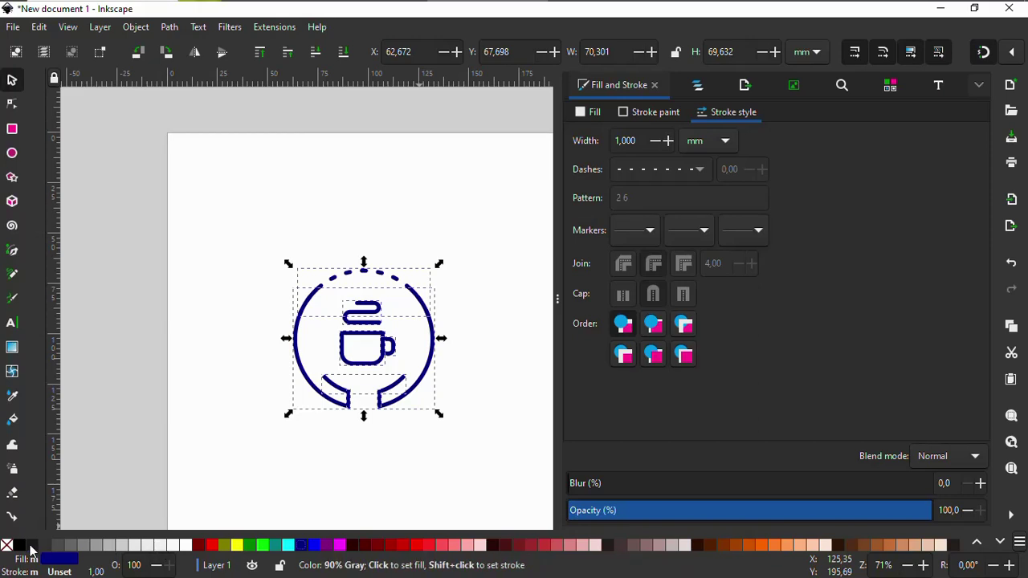
key(Escape)
Enlarge the steam, cup and handle together inside the ring to about 35 mm wide and 40.7 mm high, then deselect them
scroll(388, 321, up, 3)
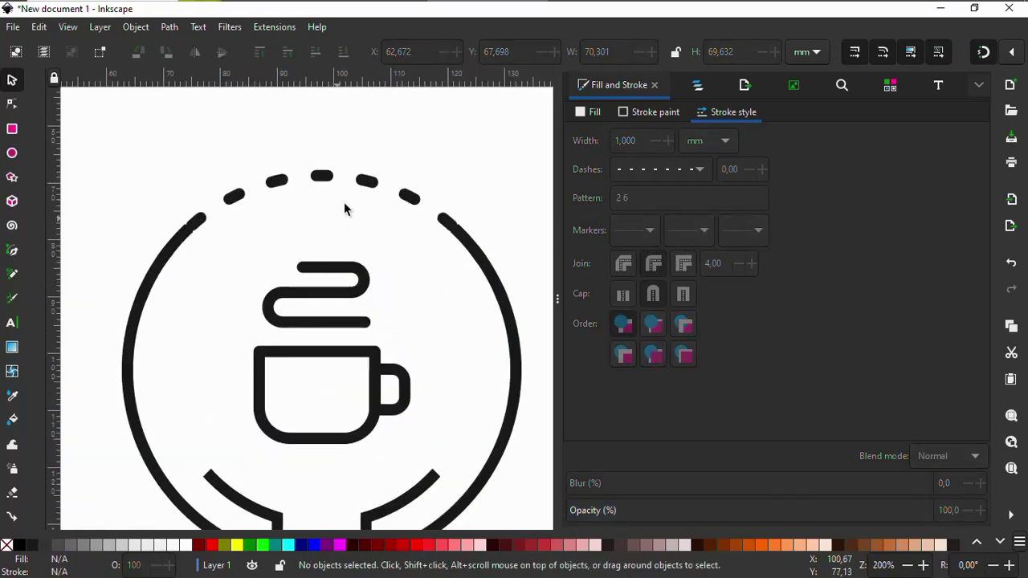
scroll(348, 198, down, 4)
scroll(362, 229, up, 2)
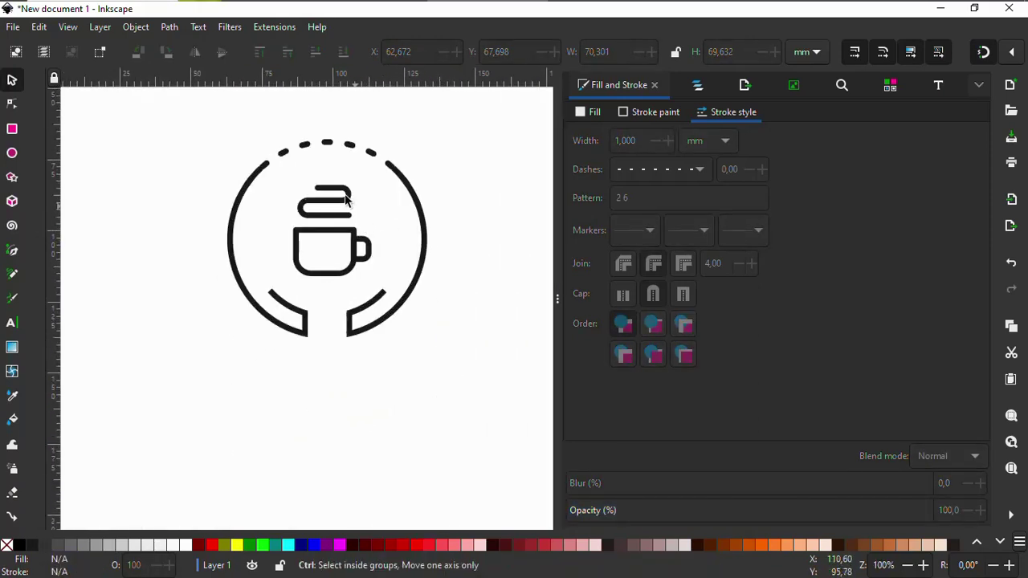
drag(273, 173, 386, 177)
click(457, 374)
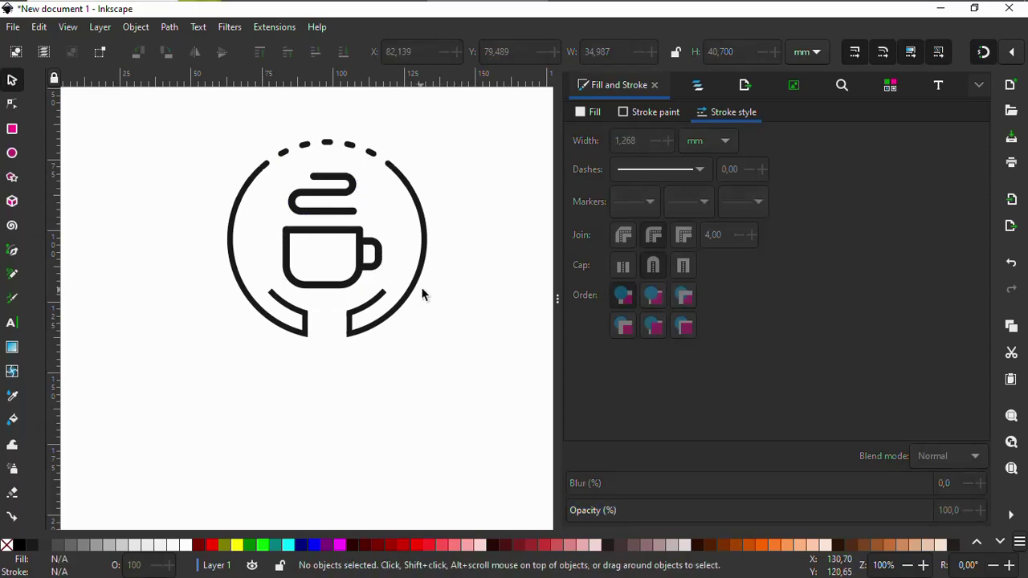
Add the text "Coffe Shop" on the page below the ring logo
scroll(420, 295, down, 1)
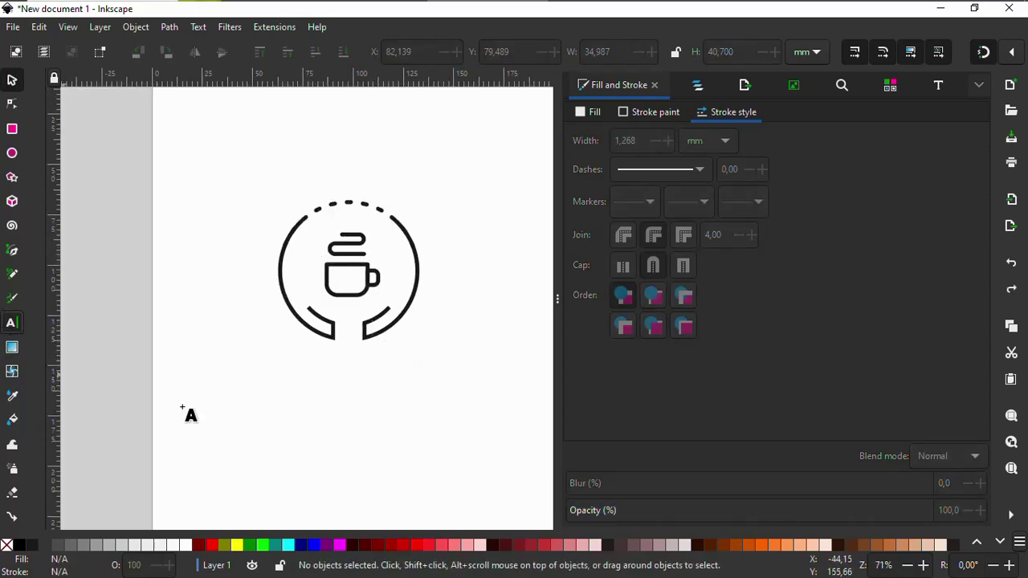
click(218, 402)
text(Coffe)
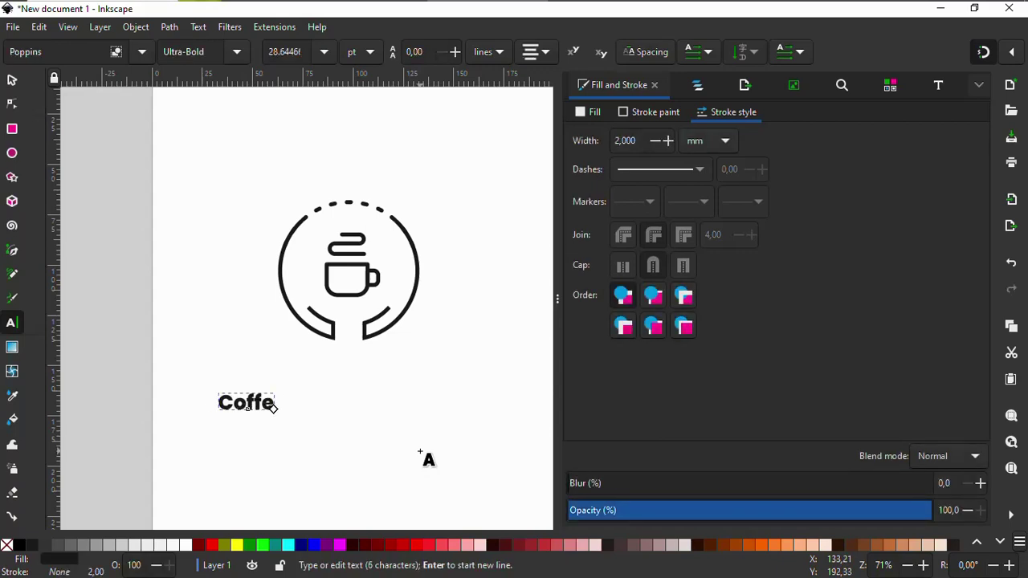
text( Shop)
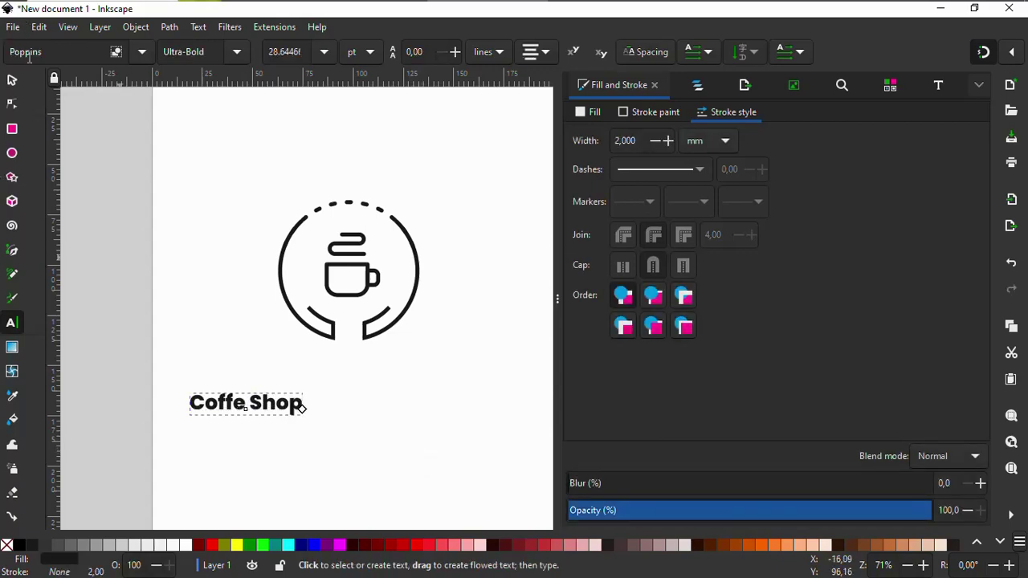
Enlarge the "Coffe Shop" text to about 106 mm wide and center it horizontally beneath the ring
click(12, 83)
drag(307, 394, 403, 354)
drag(321, 402, 376, 389)
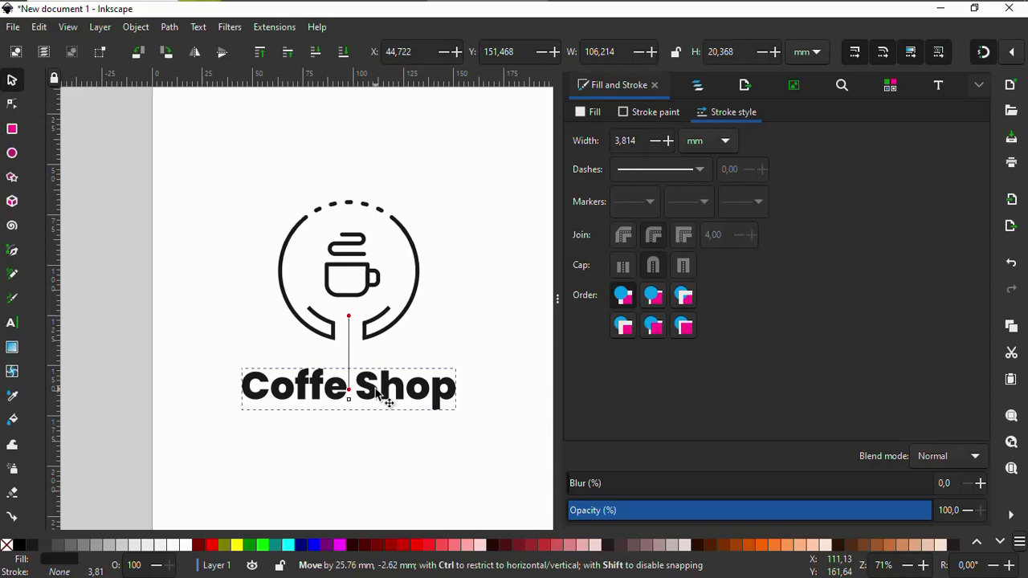
click(389, 390)
Try the weight=250 font style on the whole "Coffe Shop" text
double_click(452, 394)
key(ctrl+a)
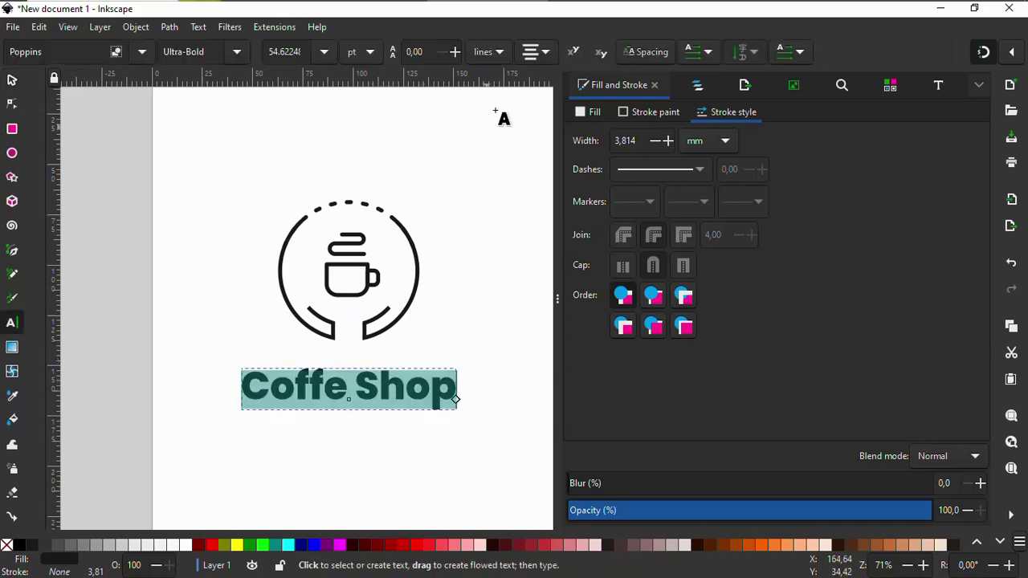
click(234, 53)
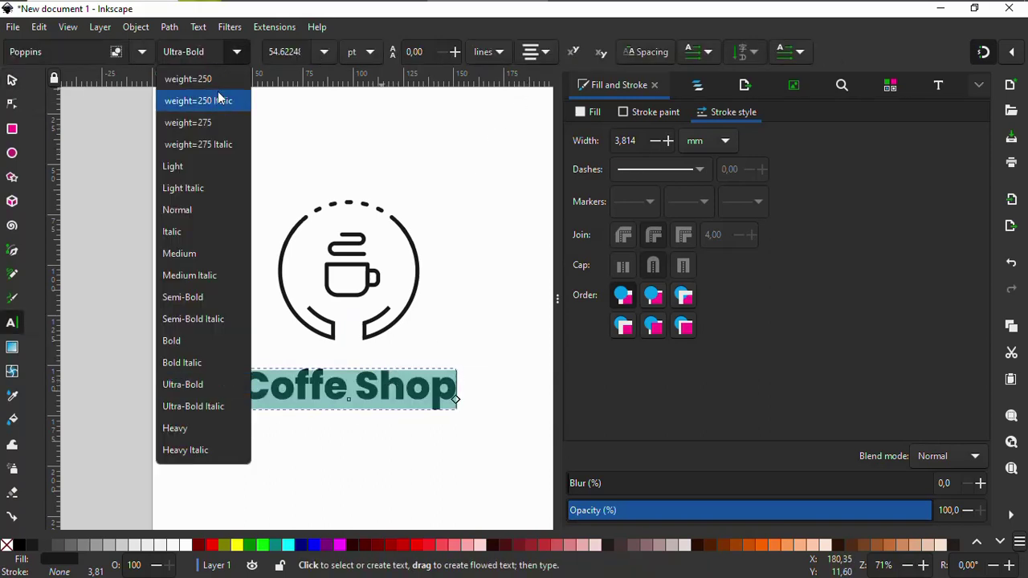
click(220, 81)
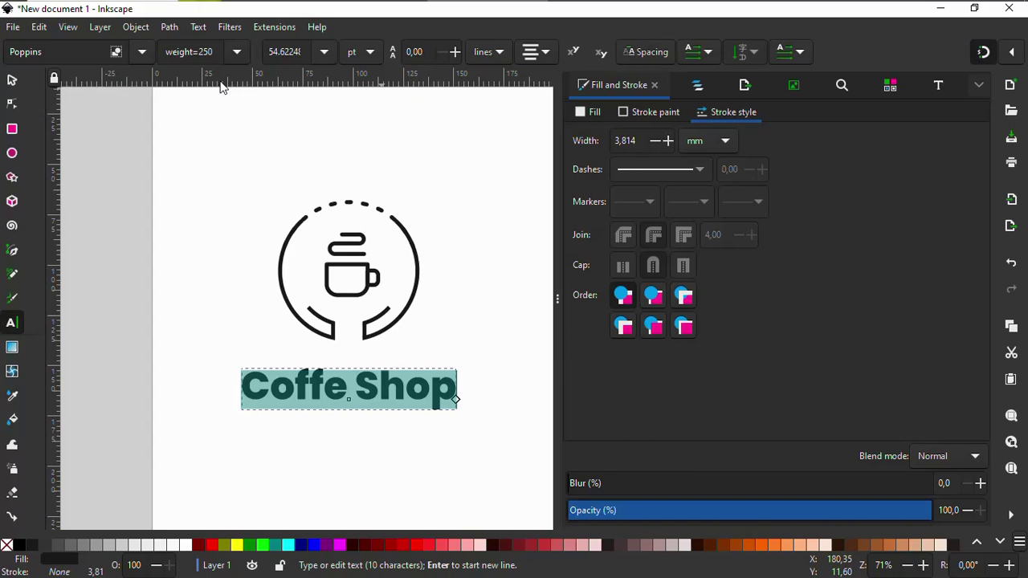
click(13, 83)
click(365, 397)
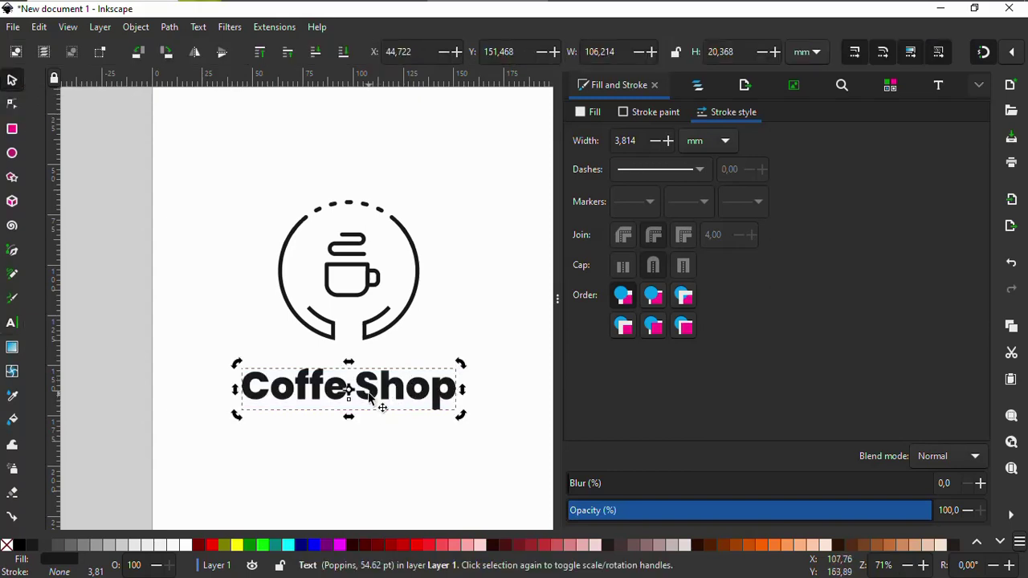
Try the weight=250 Italic font style on the whole "Coffe Shop" text
double_click(371, 398)
click(237, 53)
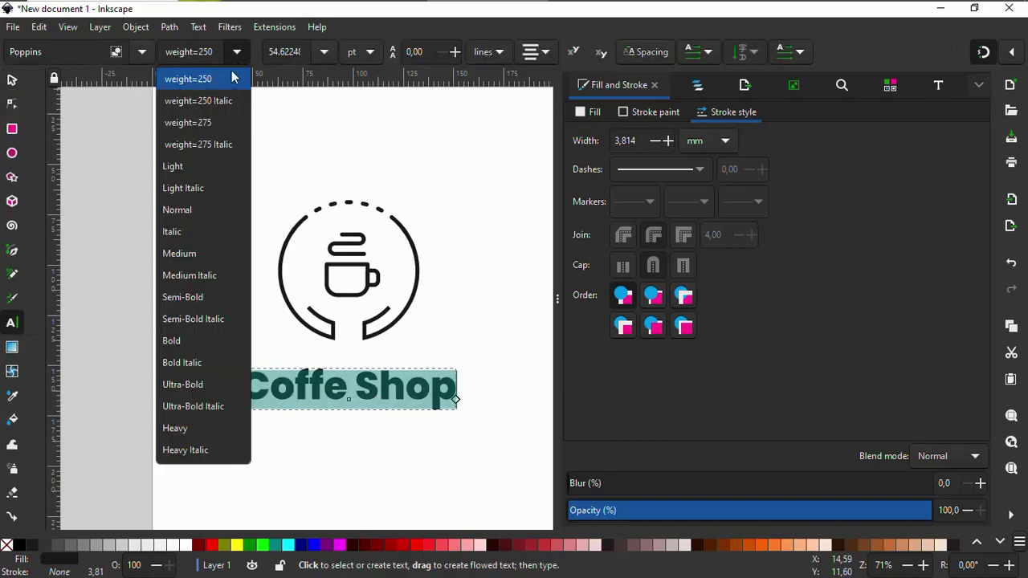
click(210, 103)
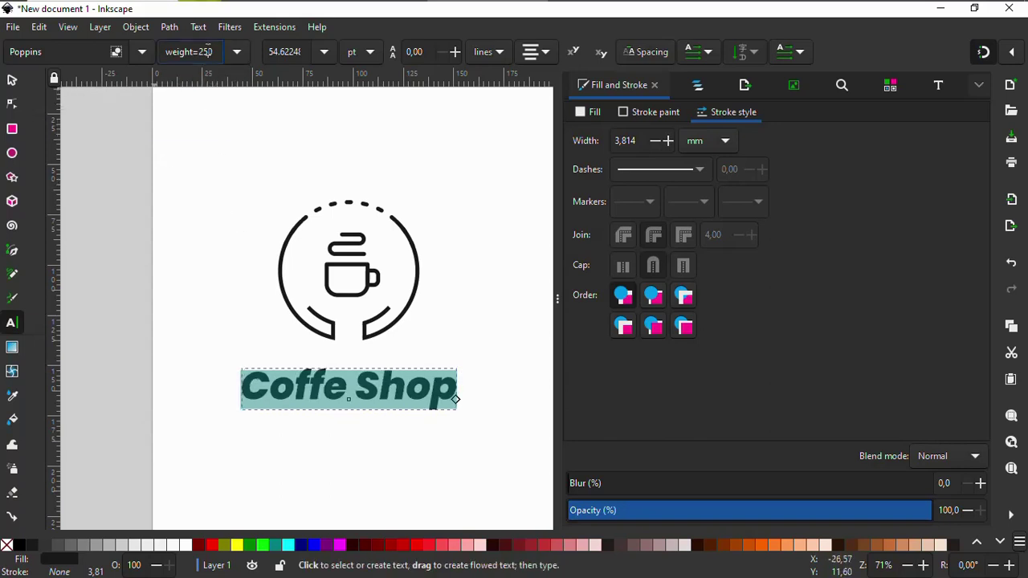
Set the "Coffe Shop" text's font style to Normal and deselect the text
click(236, 52)
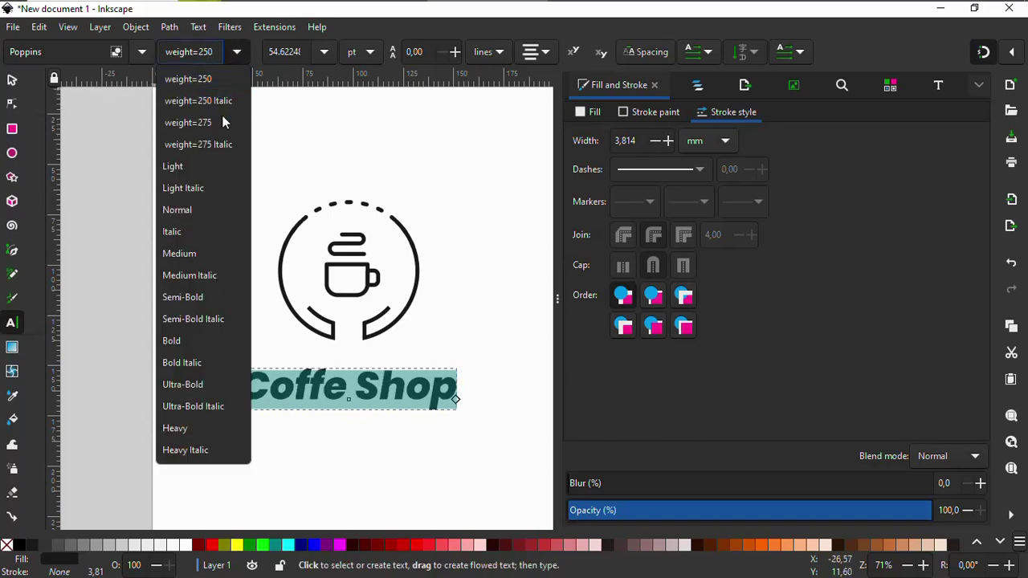
click(218, 211)
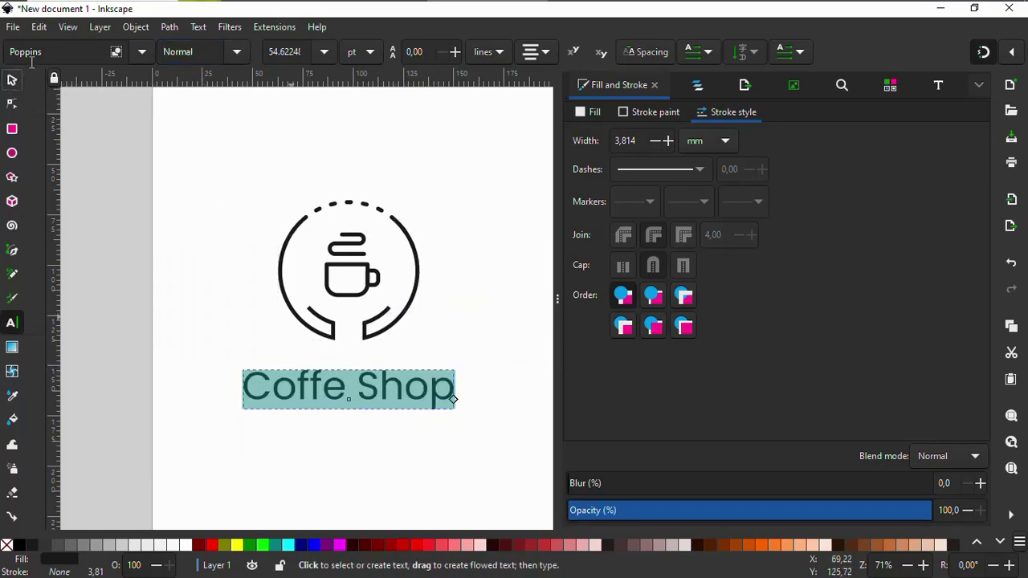
click(120, 247)
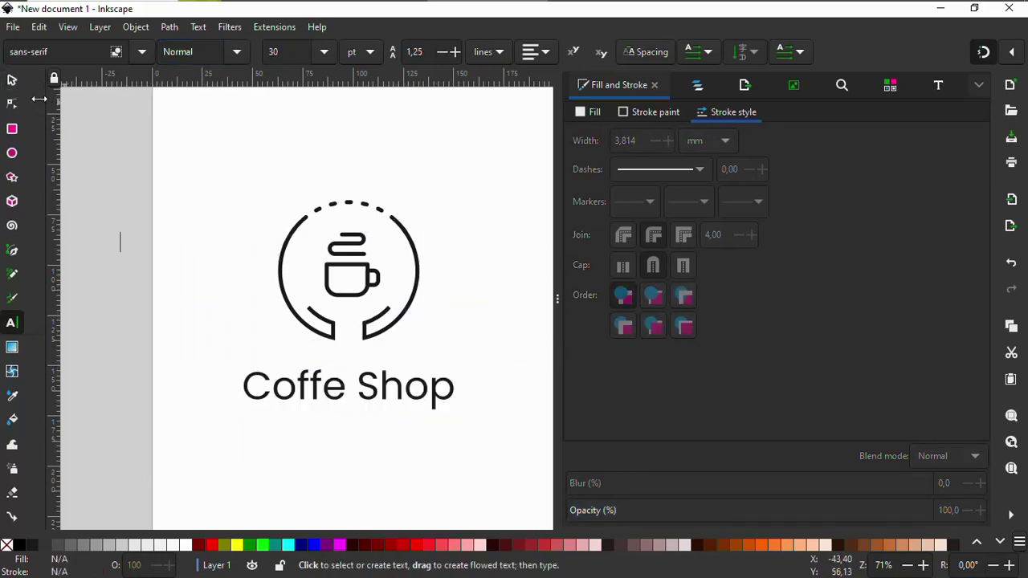
Scale the "Coffe Shop" text down around its center to about 86 mm wide and move it up to about Y 146.6 mm
click(12, 80)
click(425, 388)
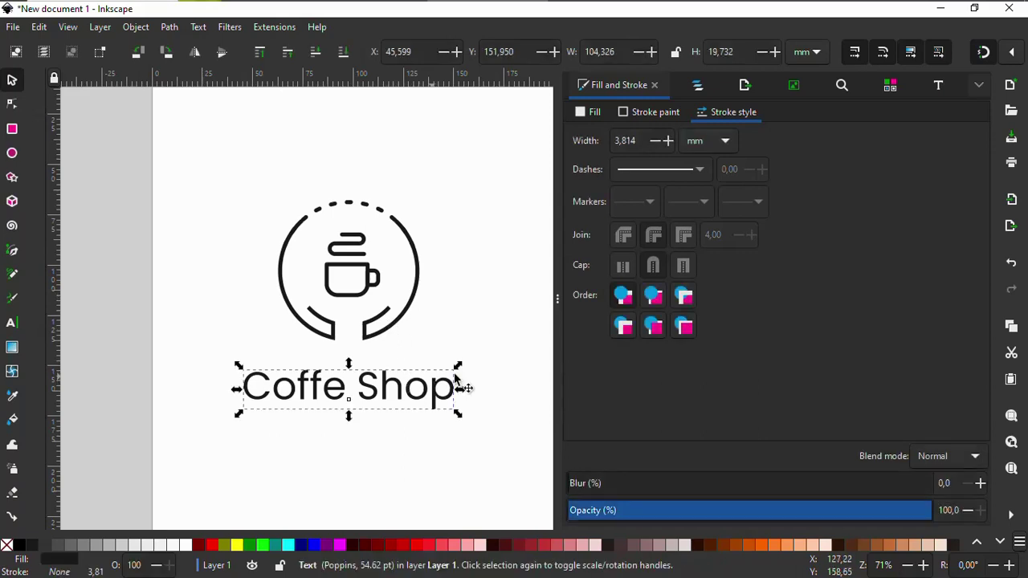
drag(459, 363, 439, 353)
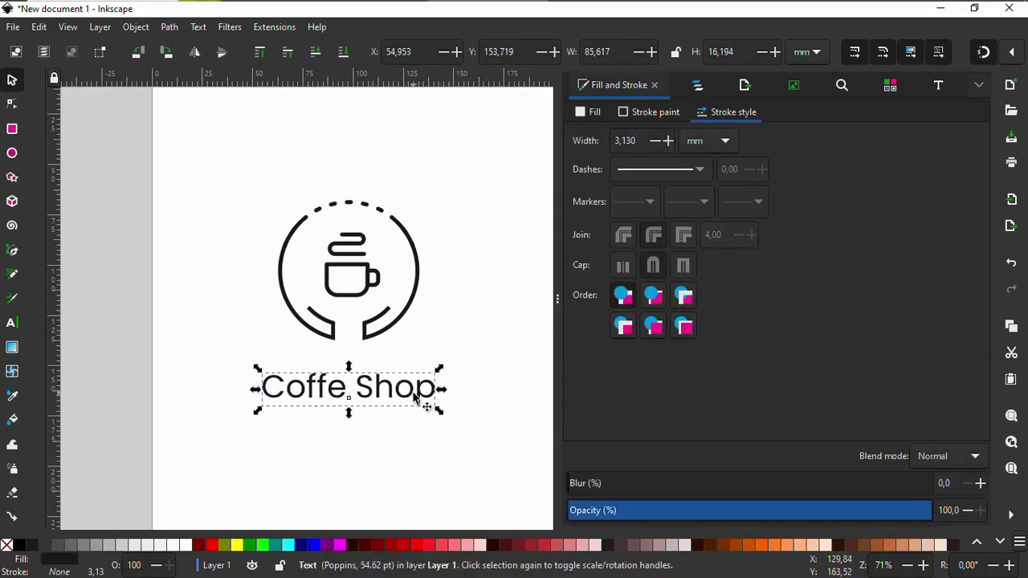
drag(421, 393, 409, 372)
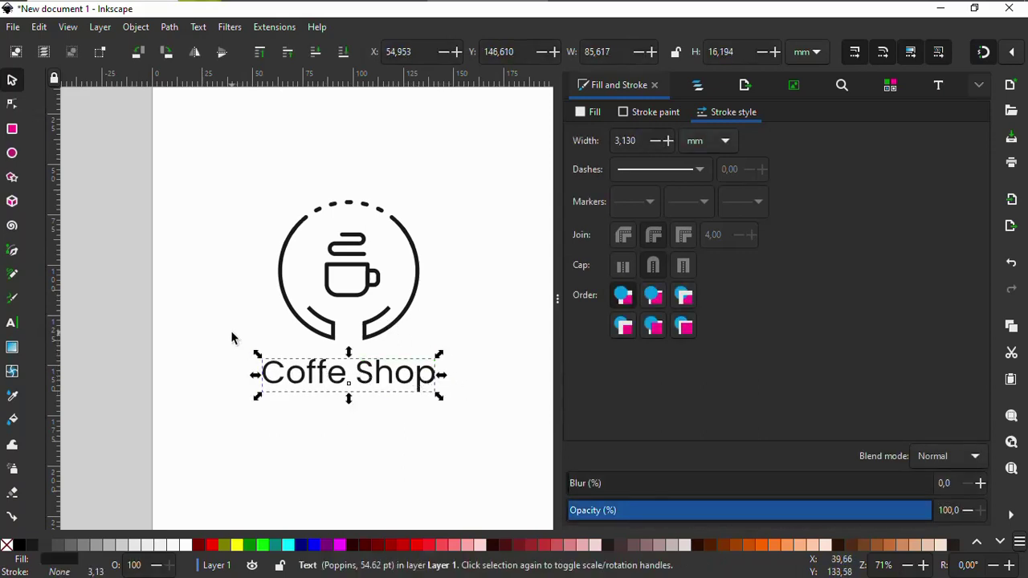